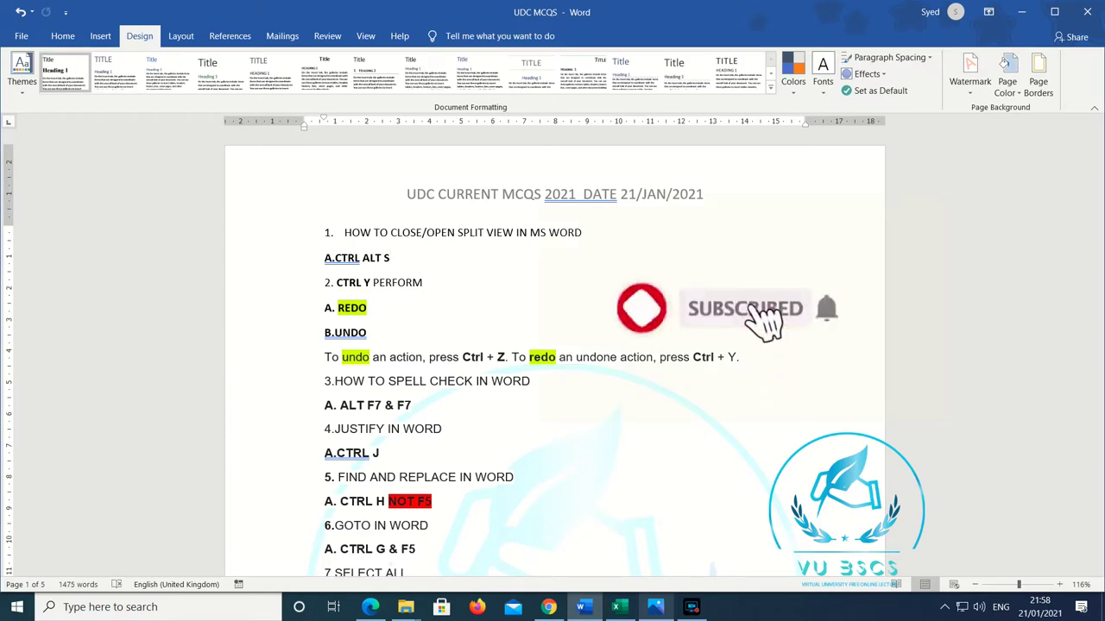
Step: Bring the Photos image of the UDC written-test letter to the front from the taskbar
click(655, 607)
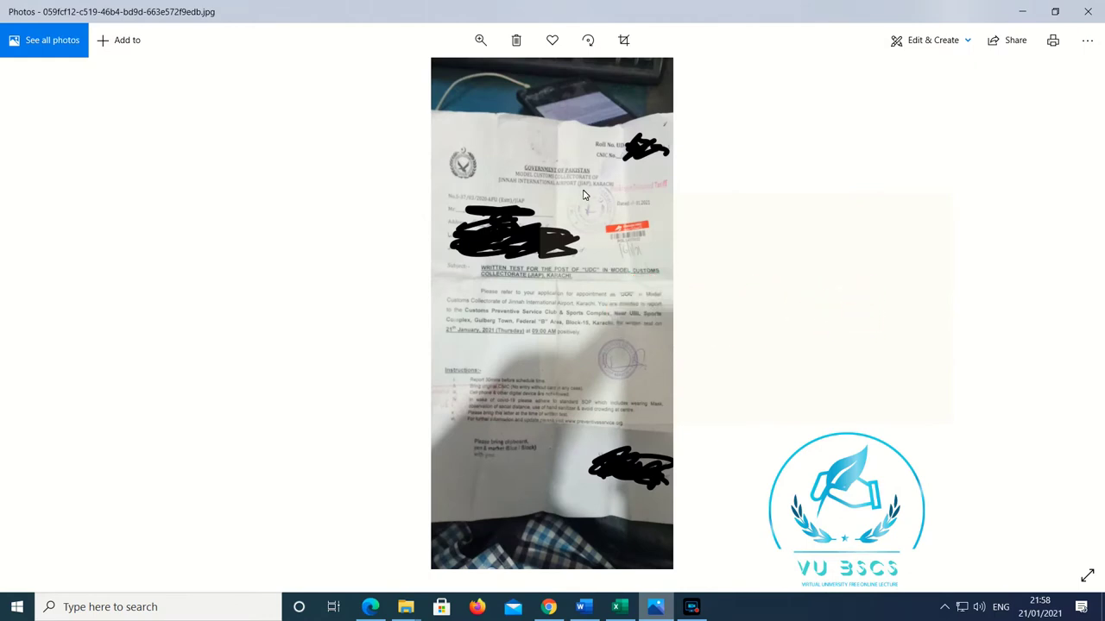
Step: Zoom in on the Karachi customs test letter dated 21 January 2021, then go back to Word
click(483, 43)
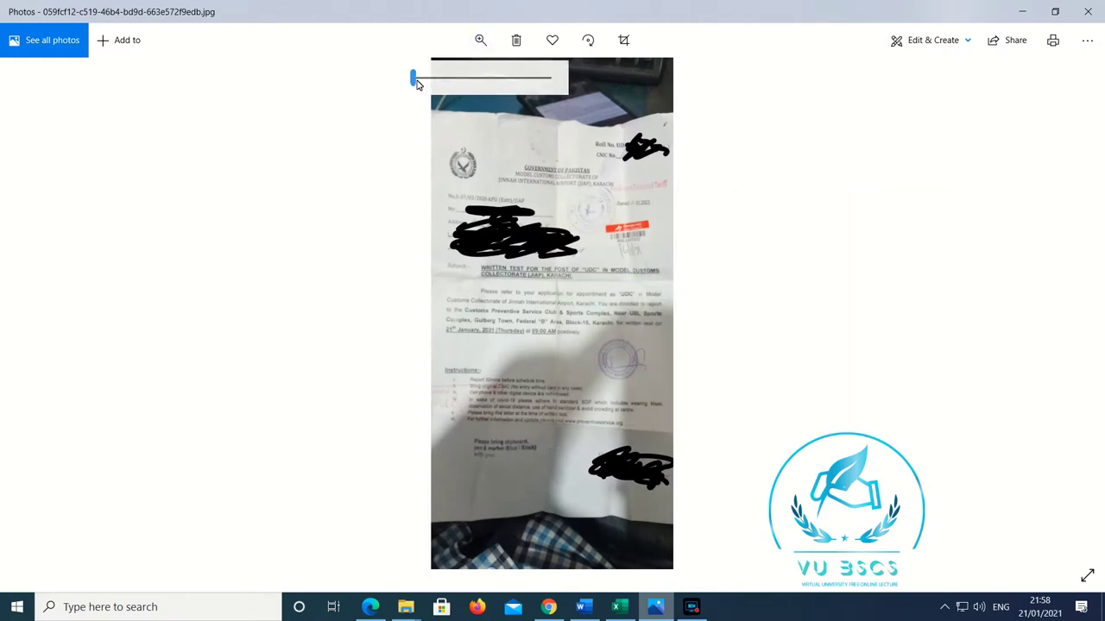
click(425, 82)
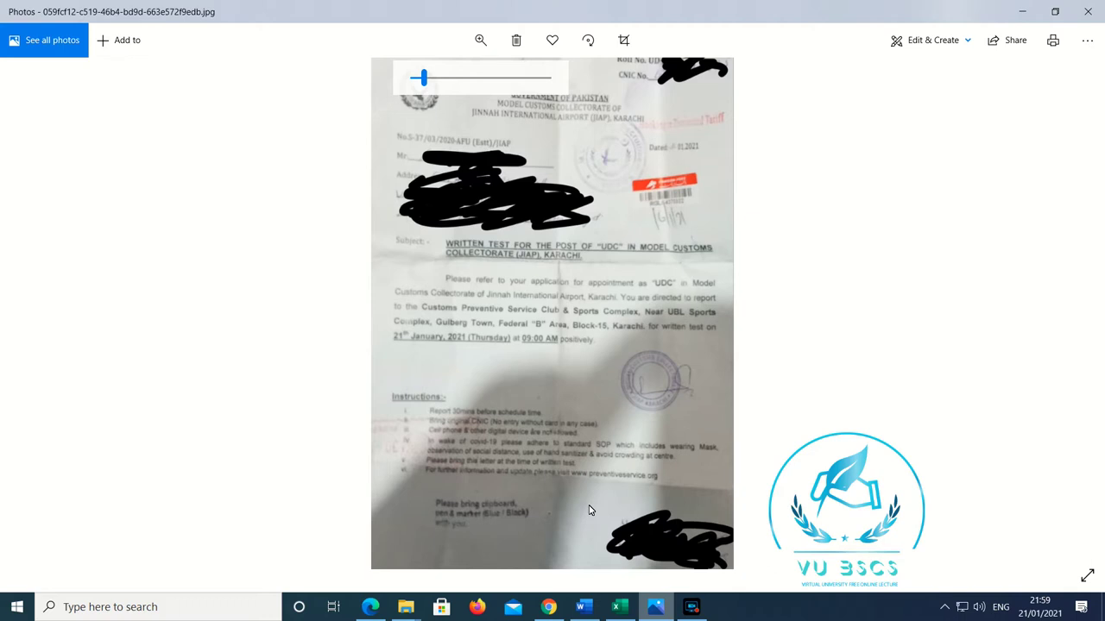
click(582, 607)
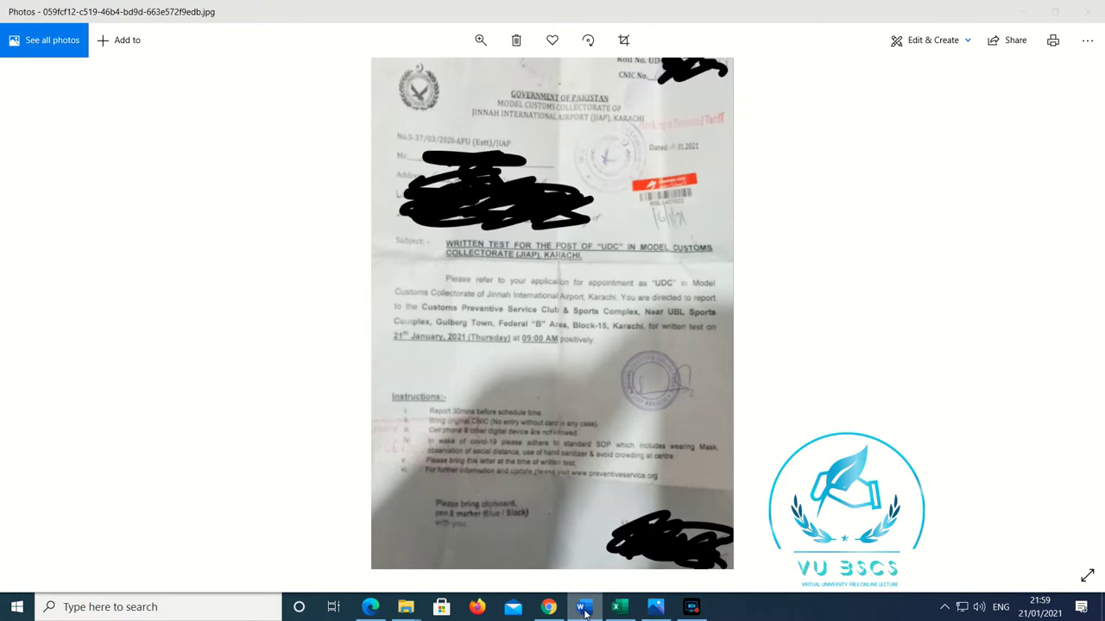
click(651, 442)
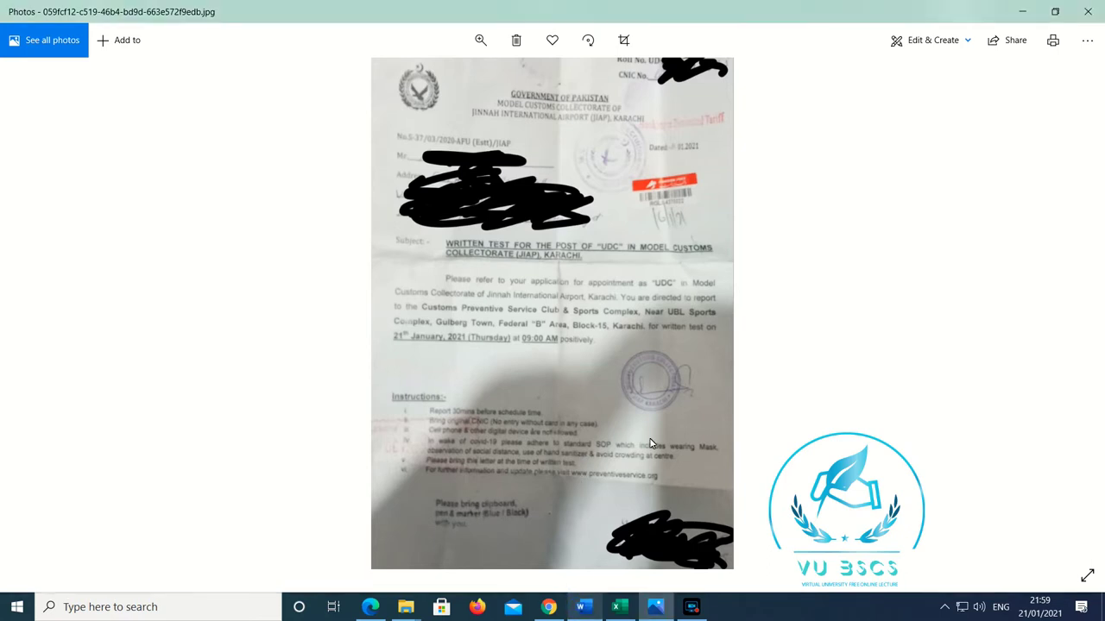
click(584, 606)
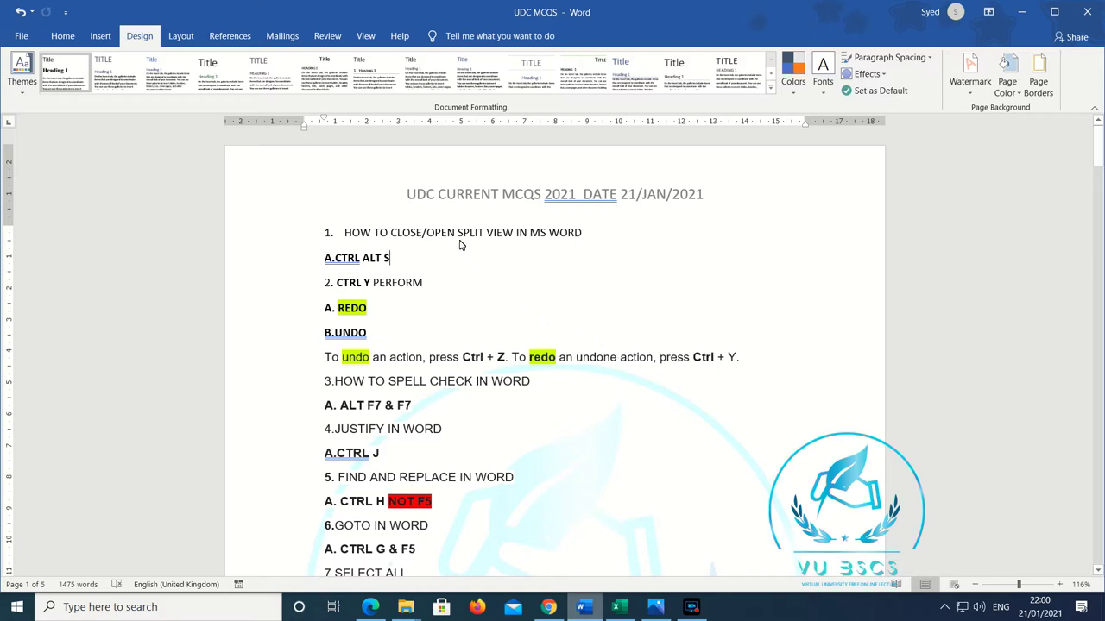
drag(345, 232, 571, 234)
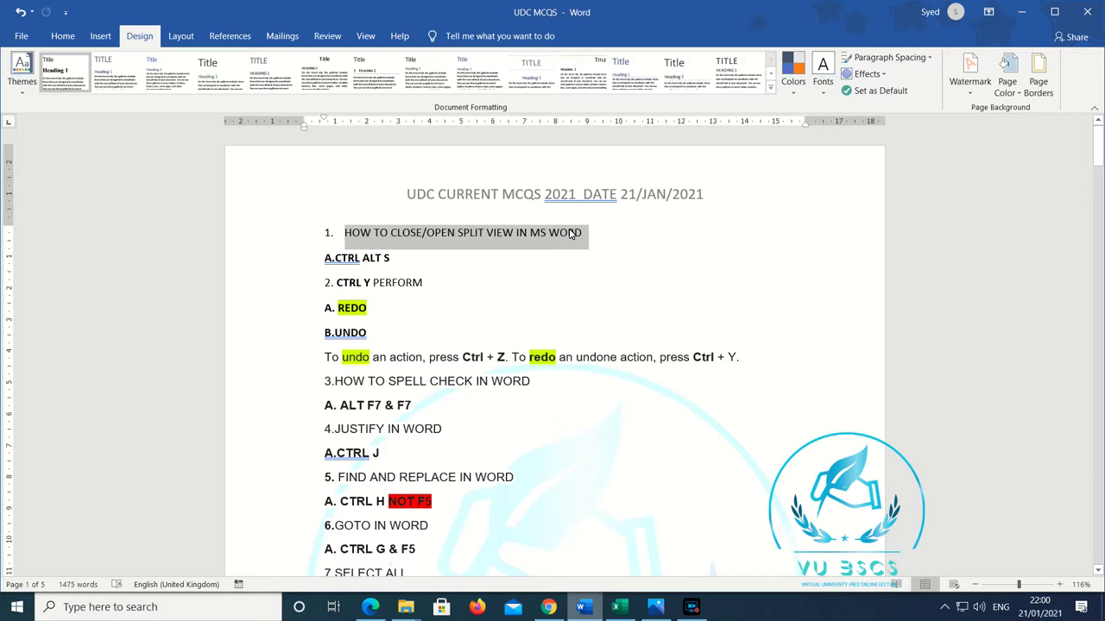
drag(570, 234, 498, 233)
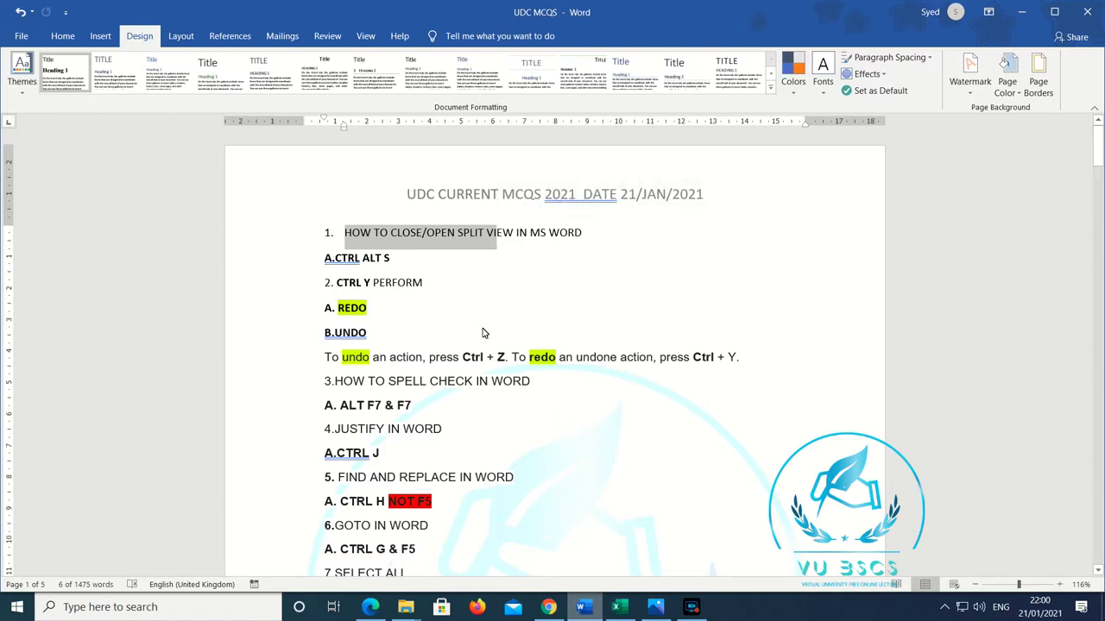
click(500, 295)
key(ctrl+alt+s)
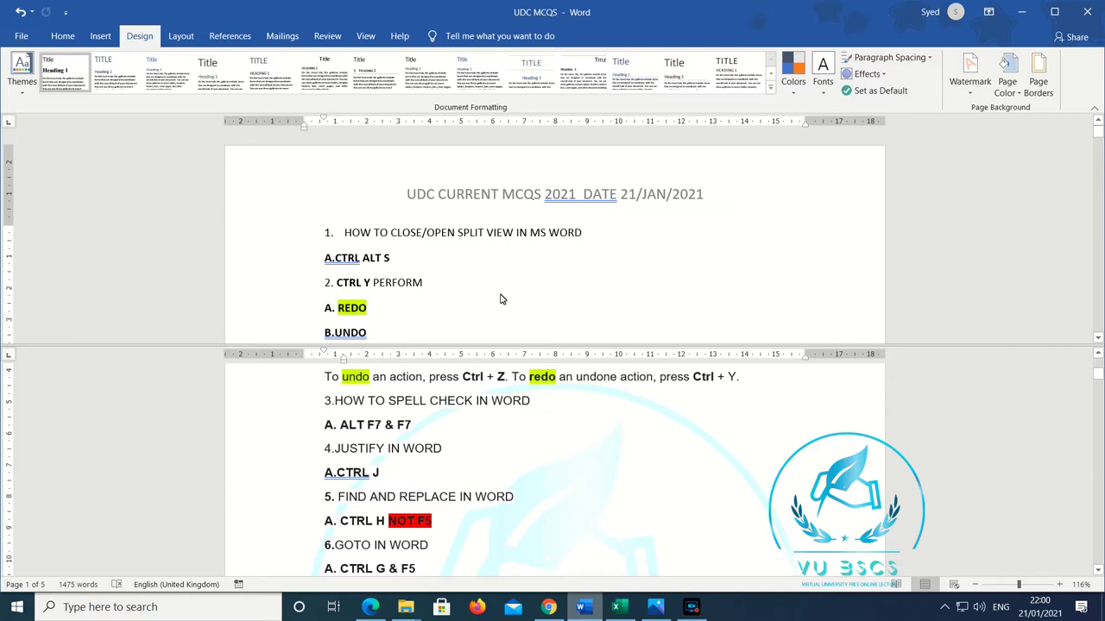
key(ctrl+alt+s)
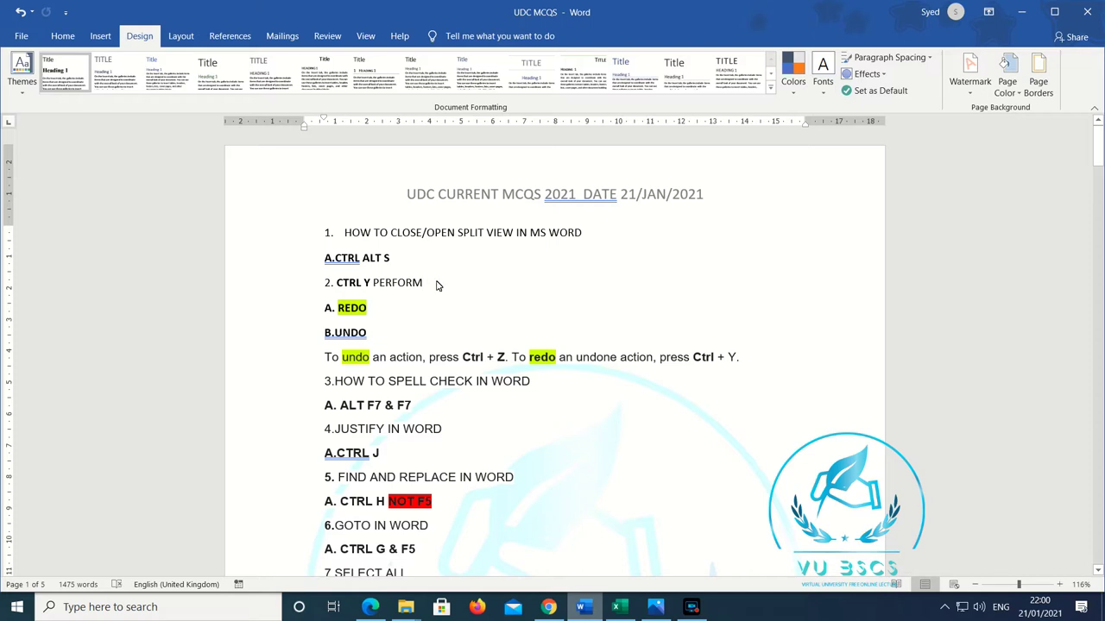
drag(431, 285, 341, 293)
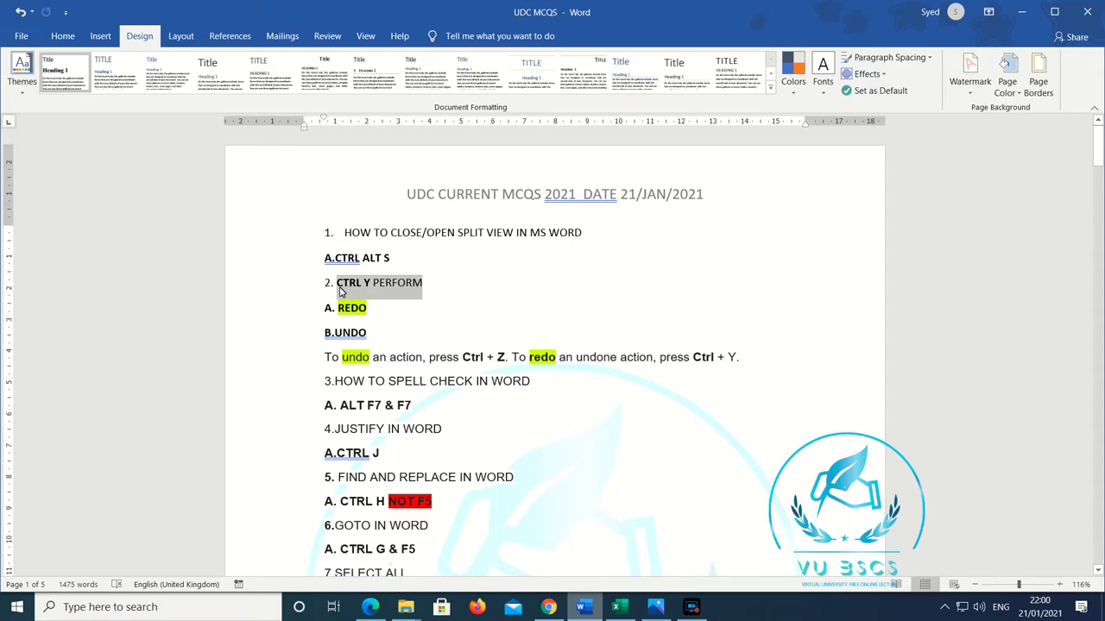
click(446, 291)
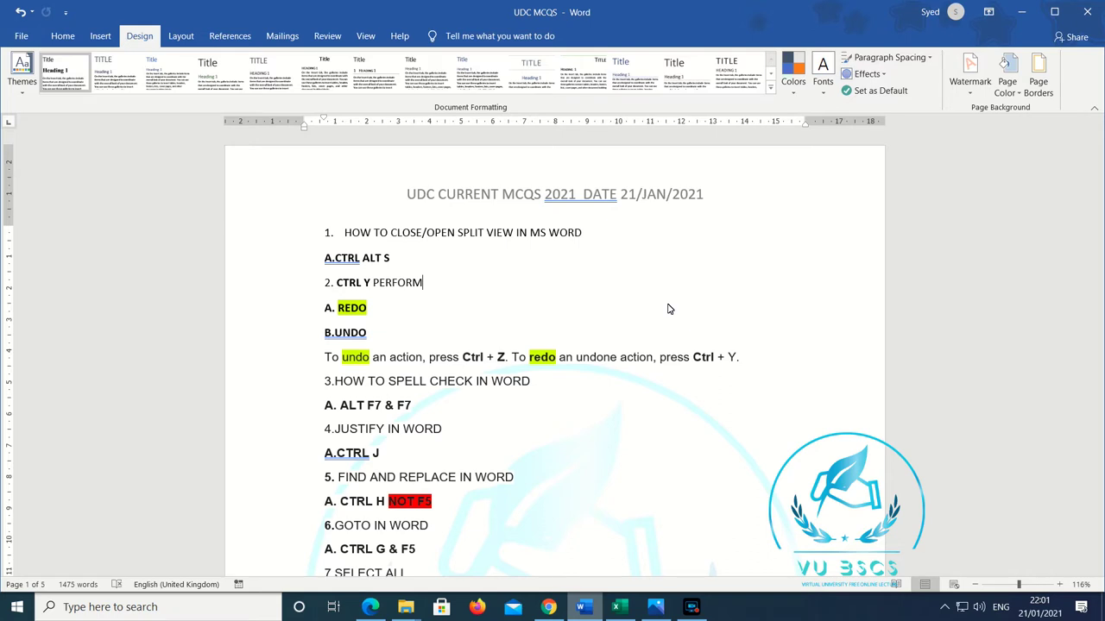
scroll(667, 309, down, 1)
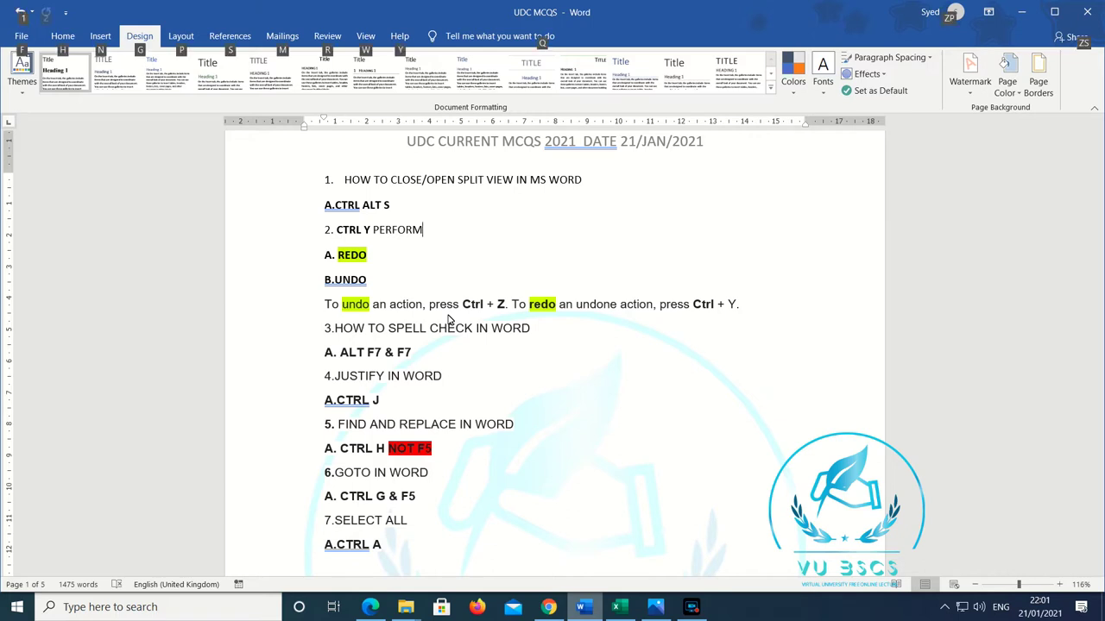
Step: Jump to the first spelling flag, A.CTRL, with Alt+F7 and review its suggestions
key(alt+F7)
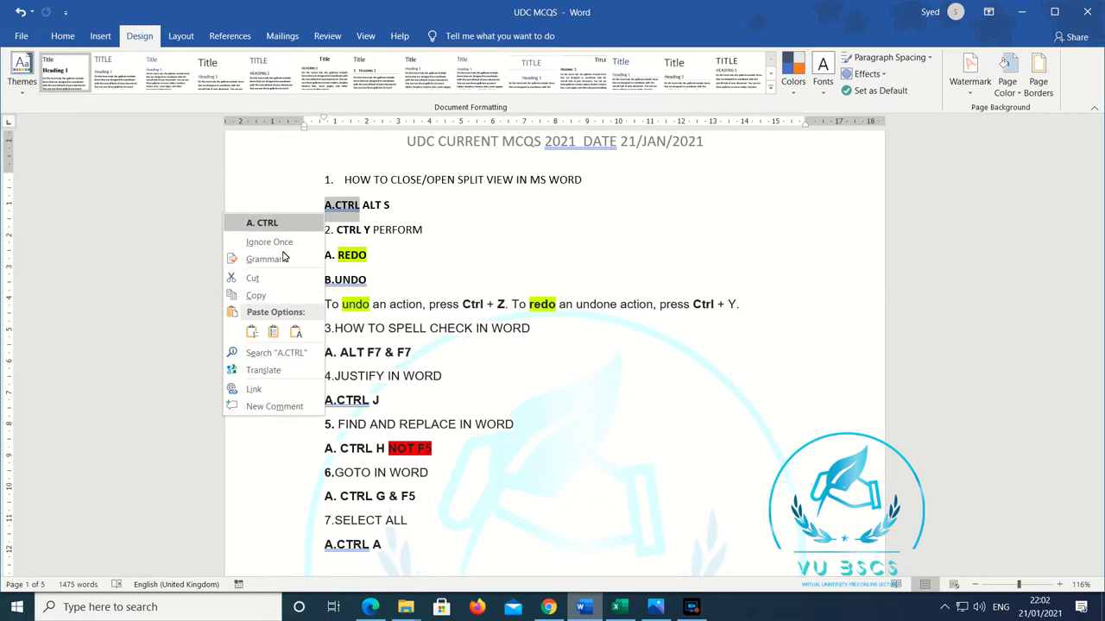
key(Escape)
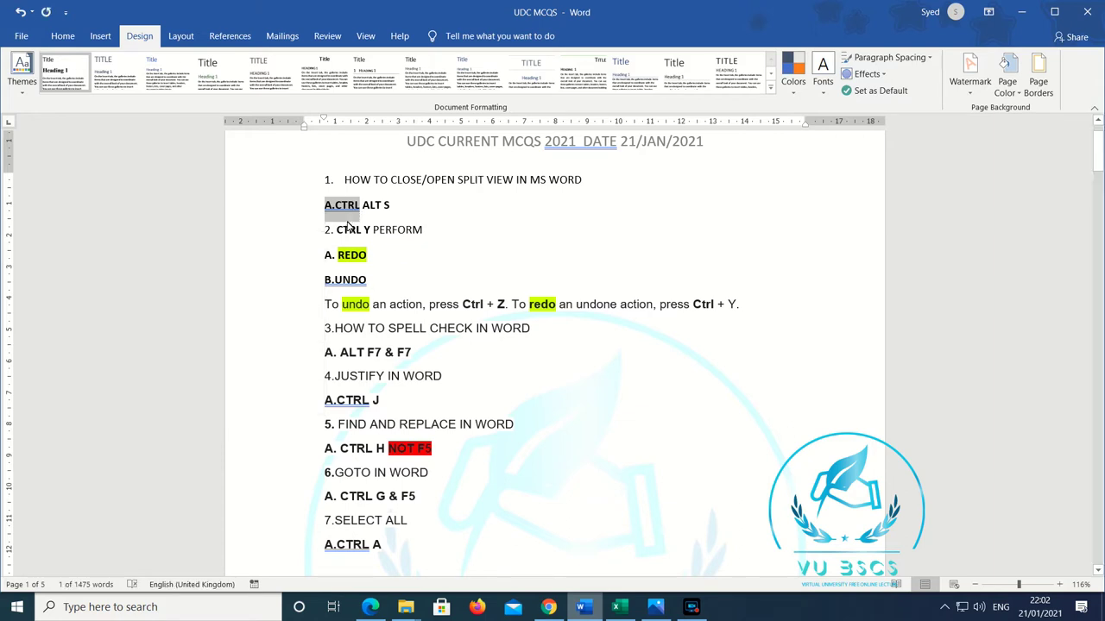
right_click(349, 215)
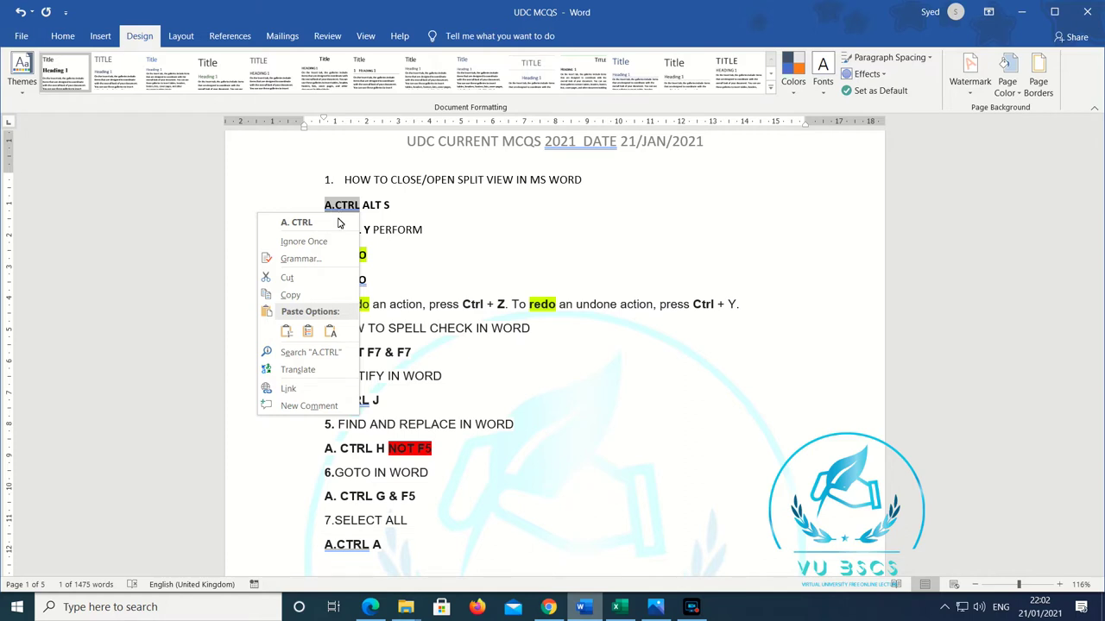
click(424, 373)
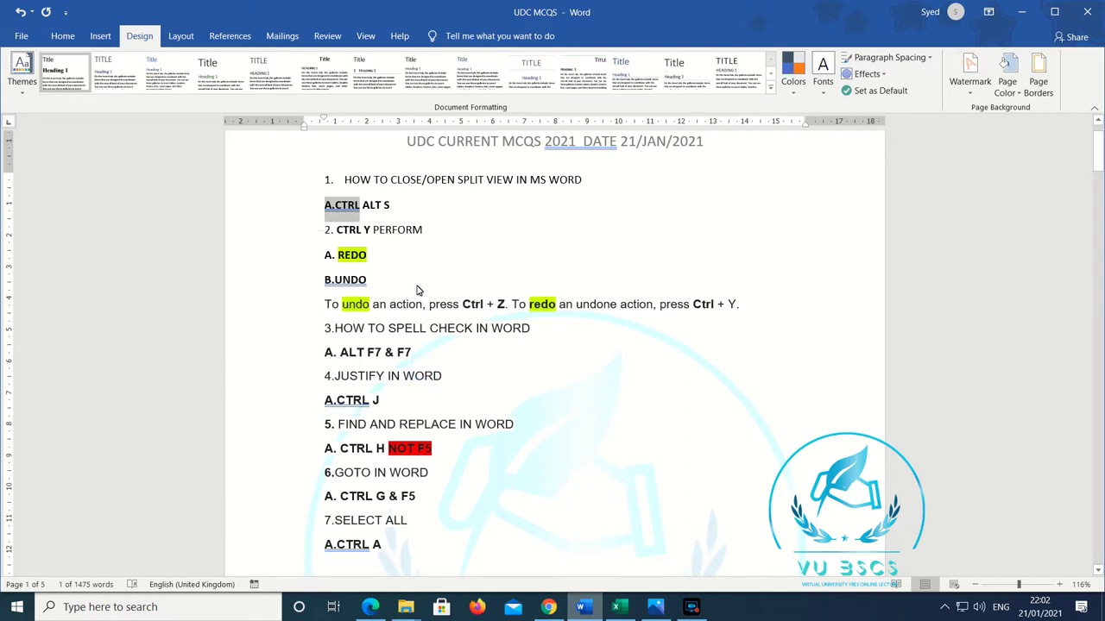
key(alt)
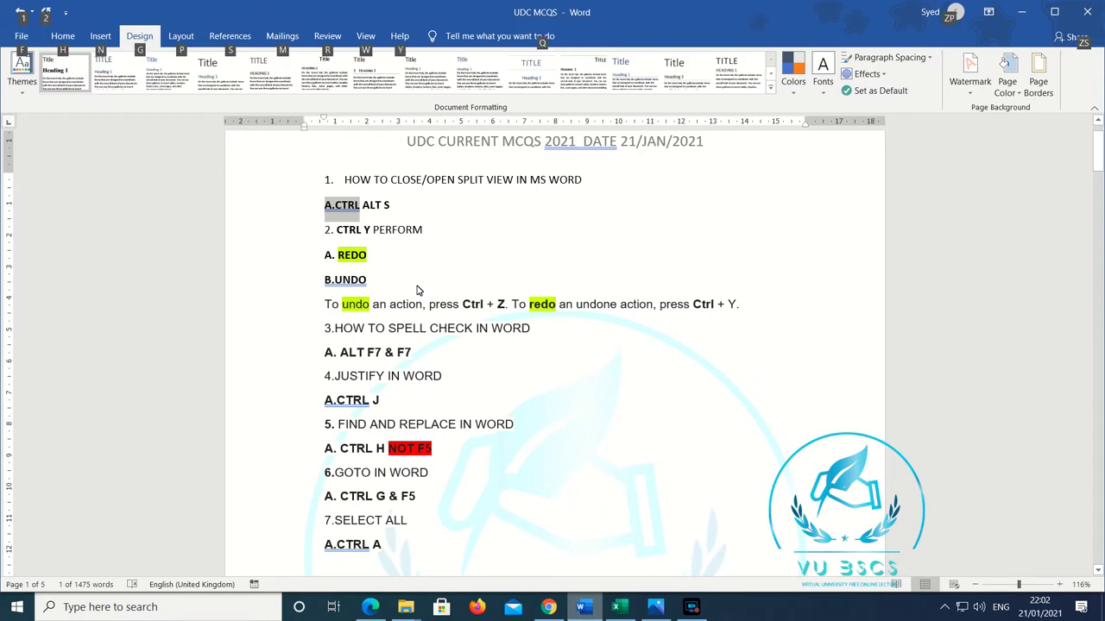
Step: Move to the next flag, B.UNDO, then open and close the full F7 spelling and grammar check
key(alt+F7)
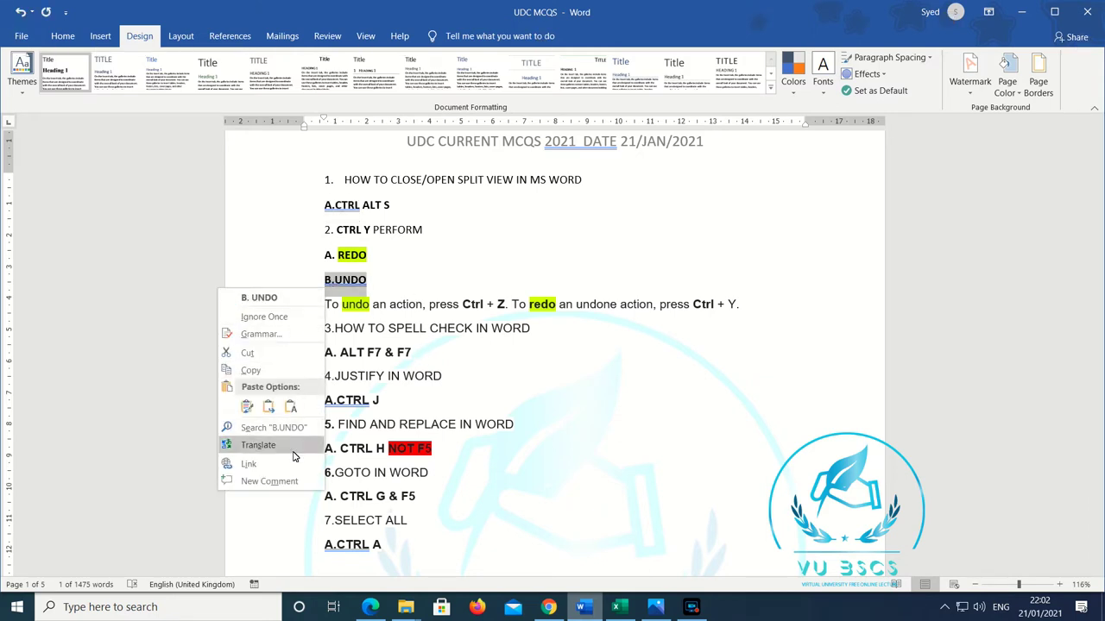
click(448, 361)
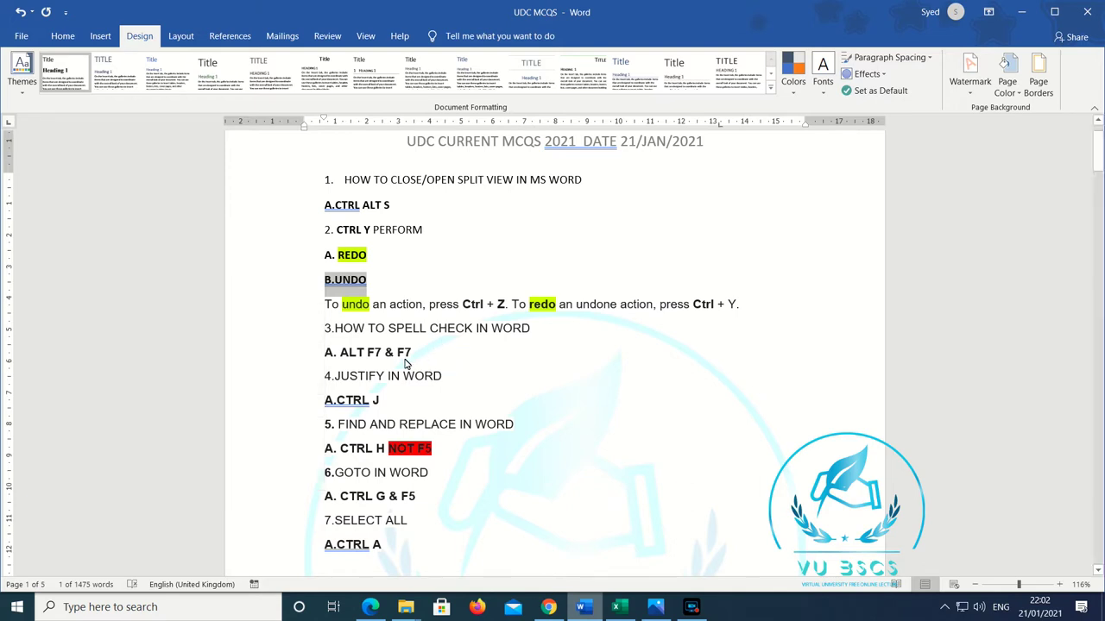
key(F7)
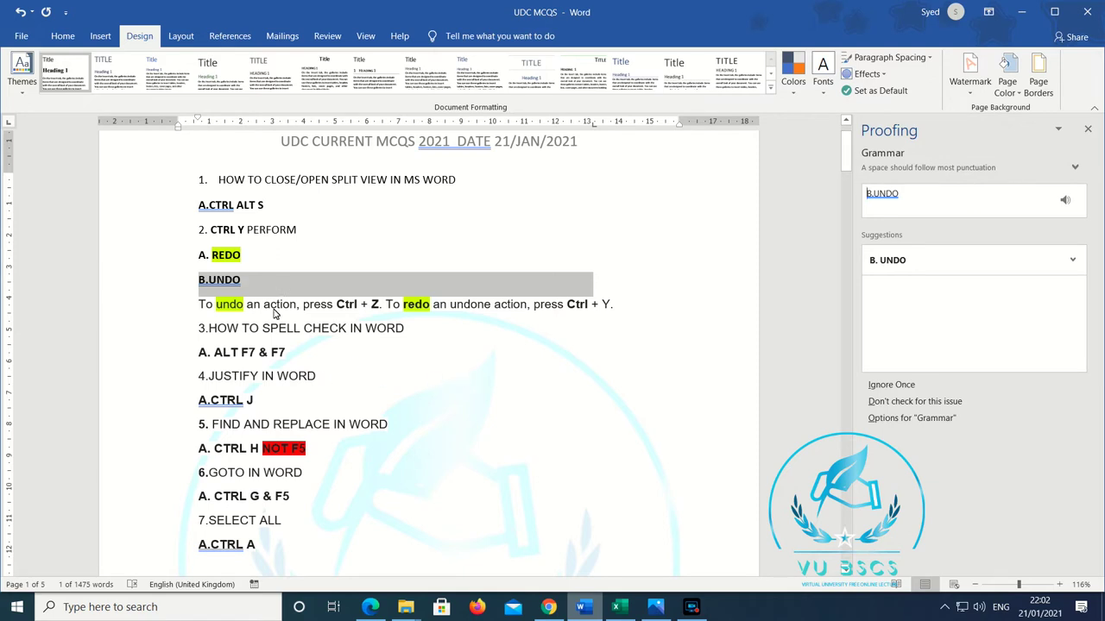
click(1088, 131)
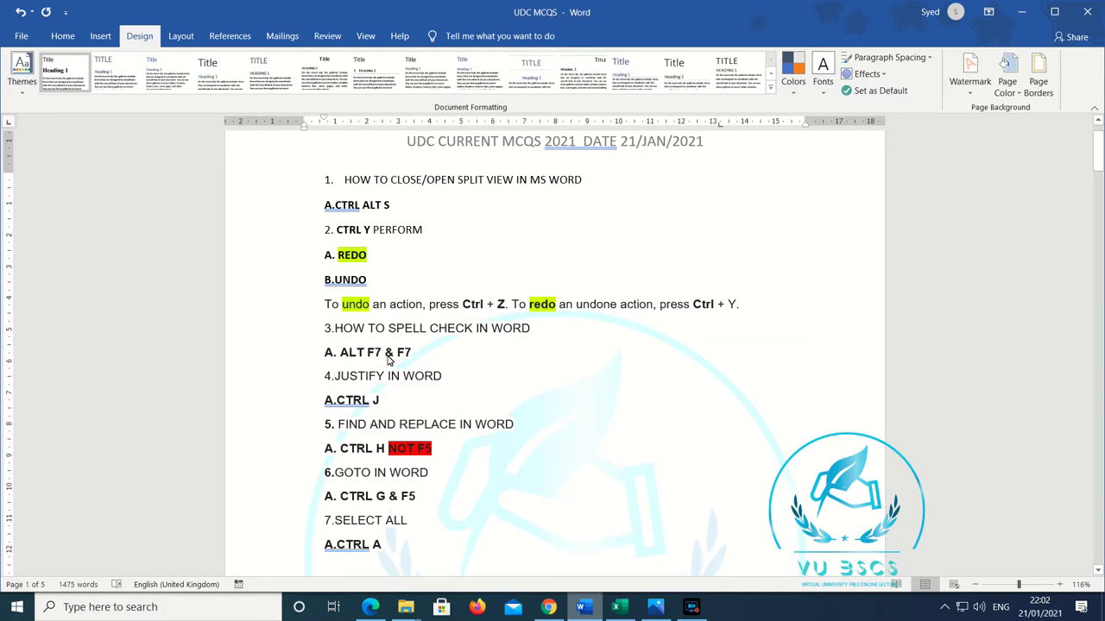
Step: Scroll down to the function-key note (HELP F1, GOTO F5, SPELL CHECK F7, SAVE AS F12)
scroll(388, 361, down, 1)
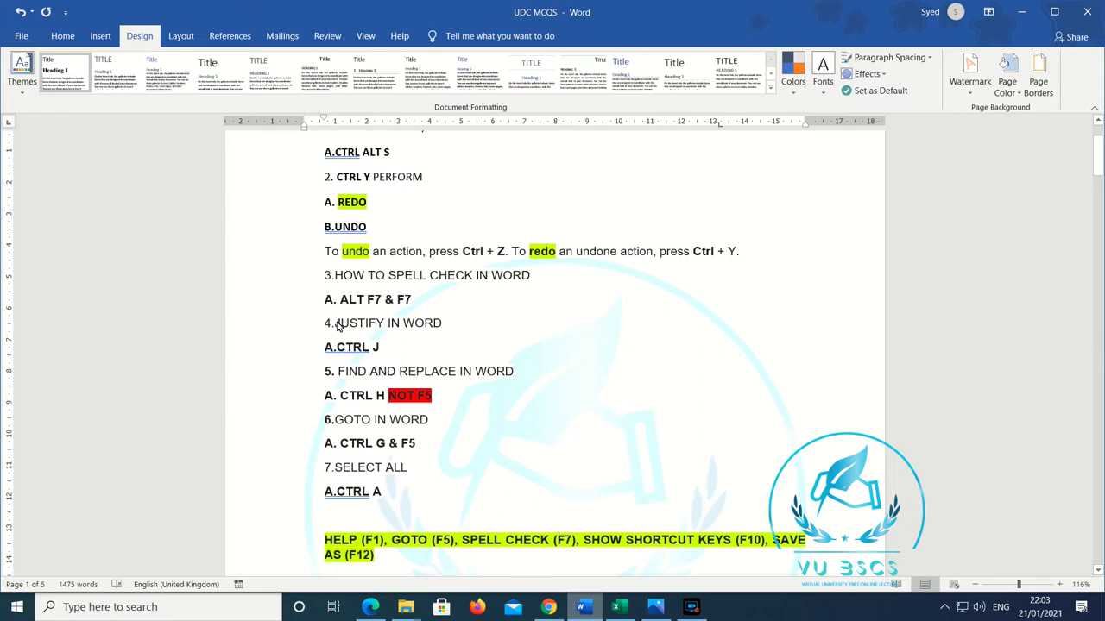
click(388, 351)
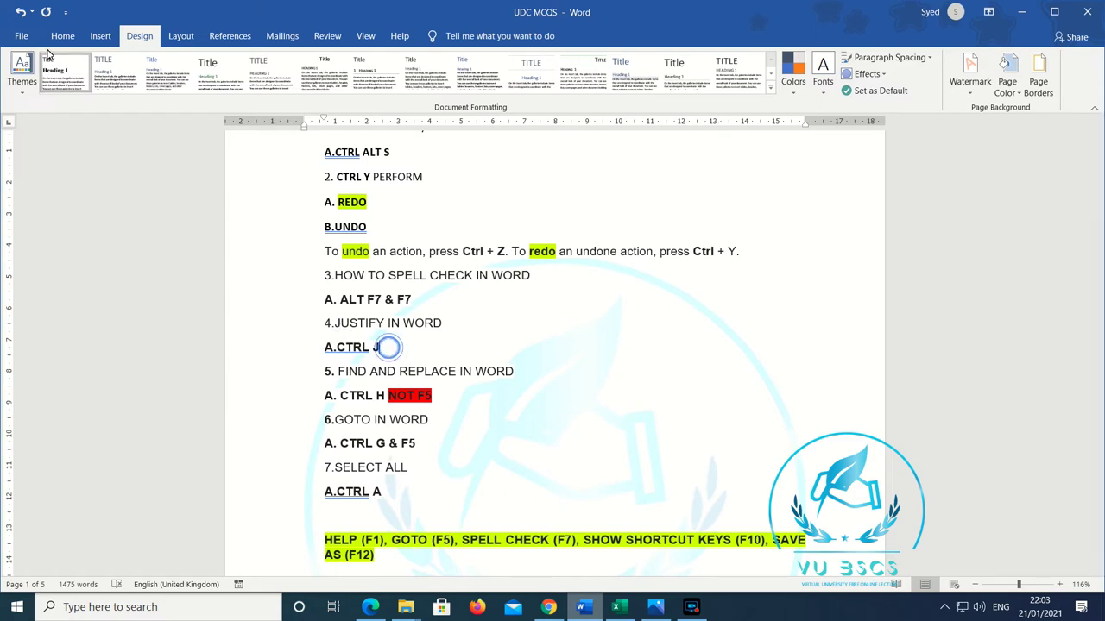
Step: Show the Home ribbon with Alt+H, scroll to the shortcut-keys note, and bring up Find and Replace
key(alt+h)
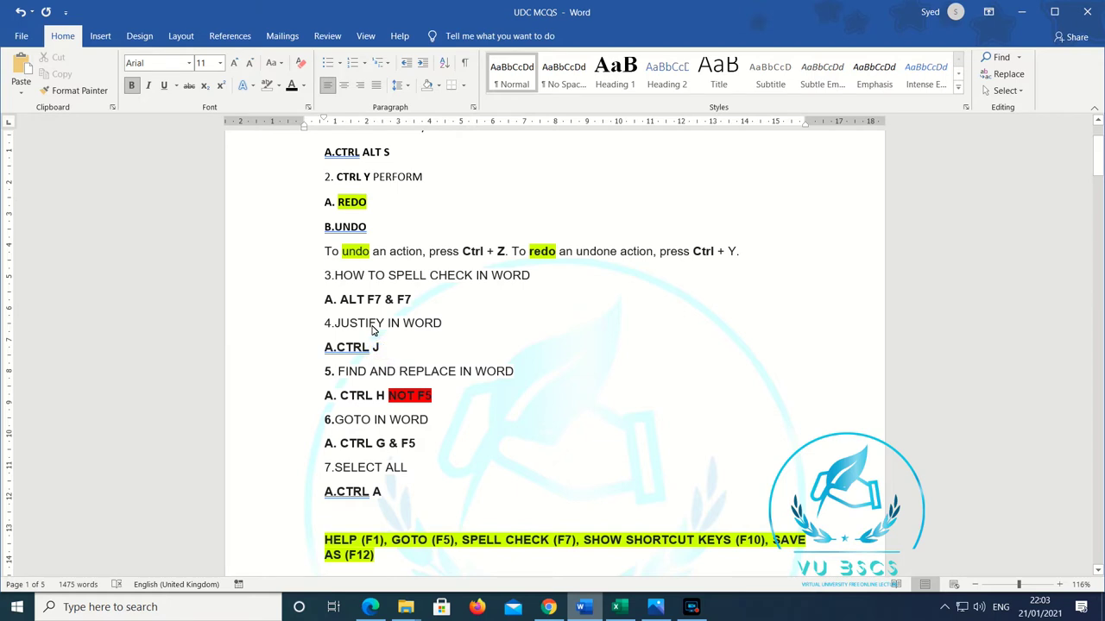
scroll(373, 329, down, 1)
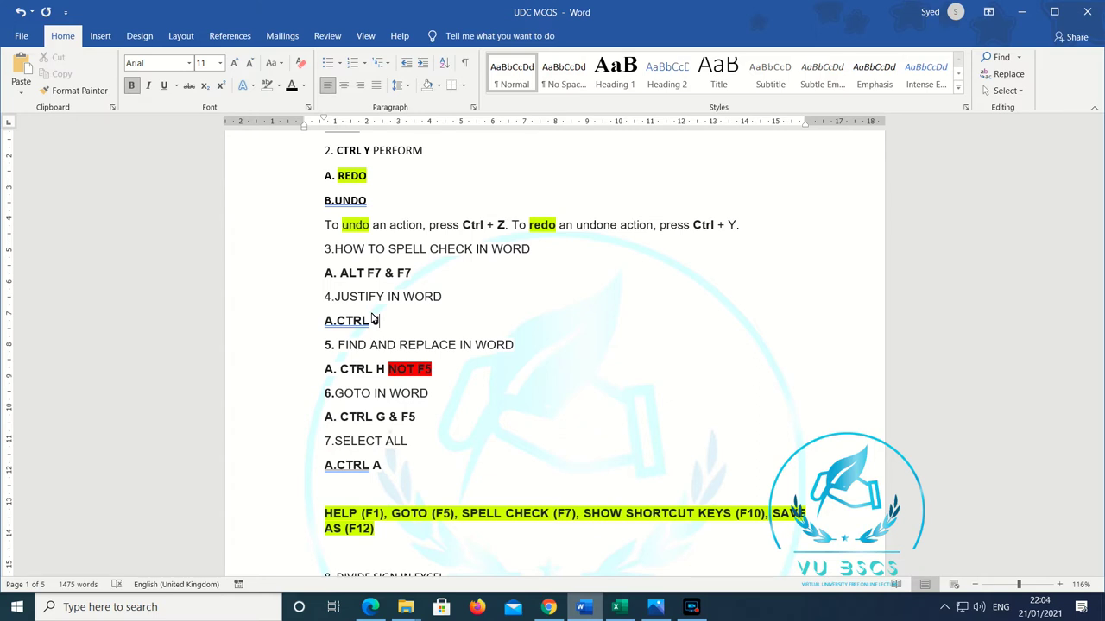
key(ctrl+h)
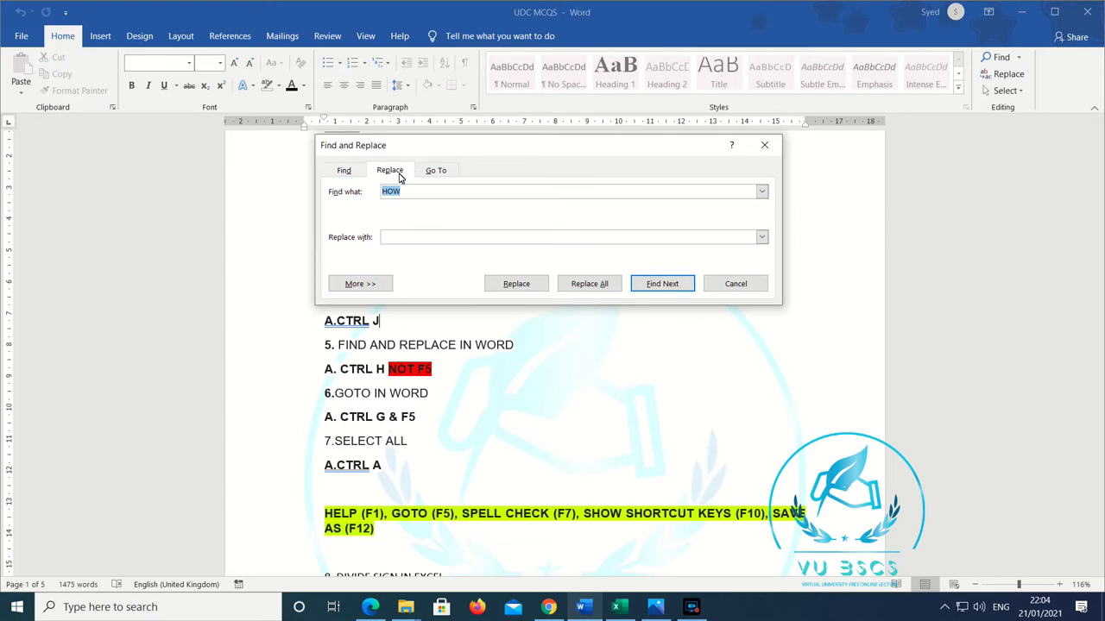
Step: Cancel Find and Replace twice, then open the Go To tab targeting Page with +4
click(736, 283)
key(ctrl+h)
click(759, 288)
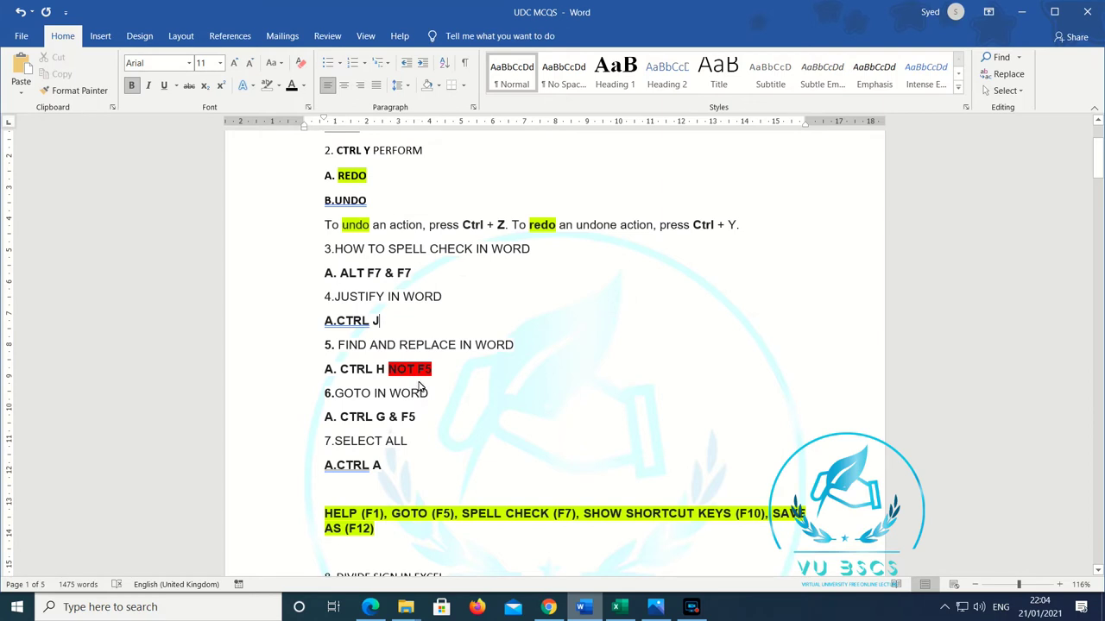
key(ctrl+g)
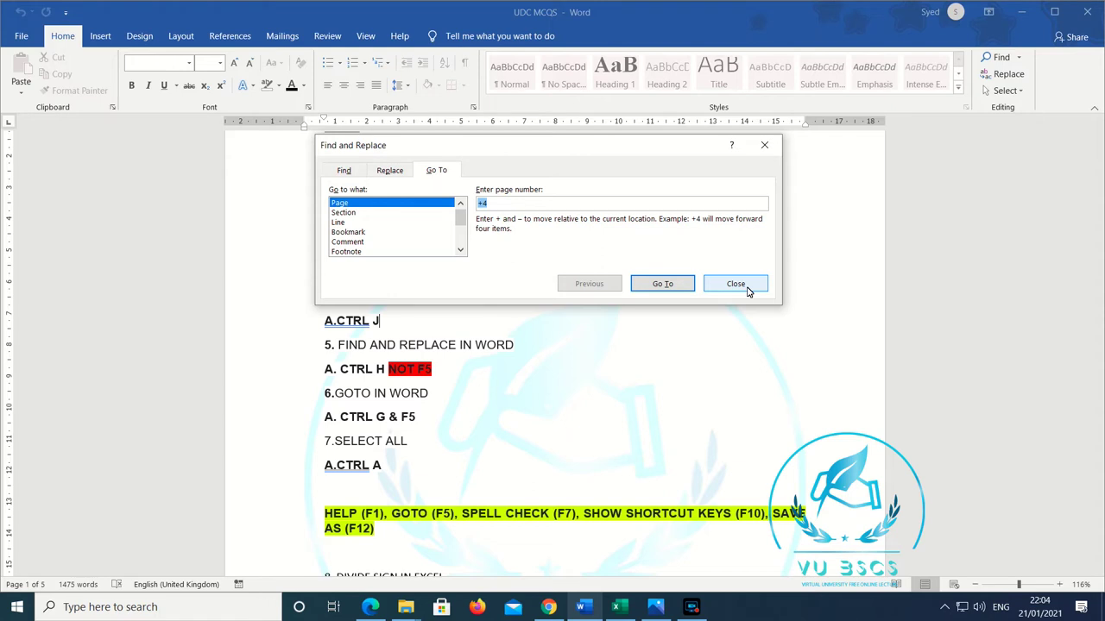
Step: Close Go To, then open and cancel the Replace and Go To windows in turn
click(748, 292)
key(ctrl+h)
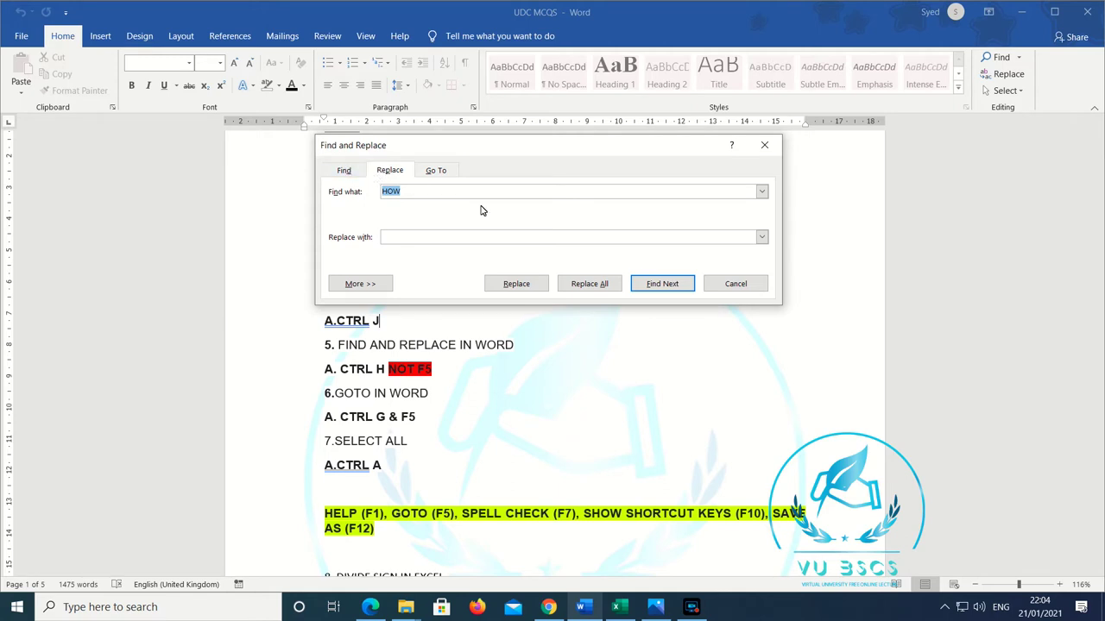
click(735, 284)
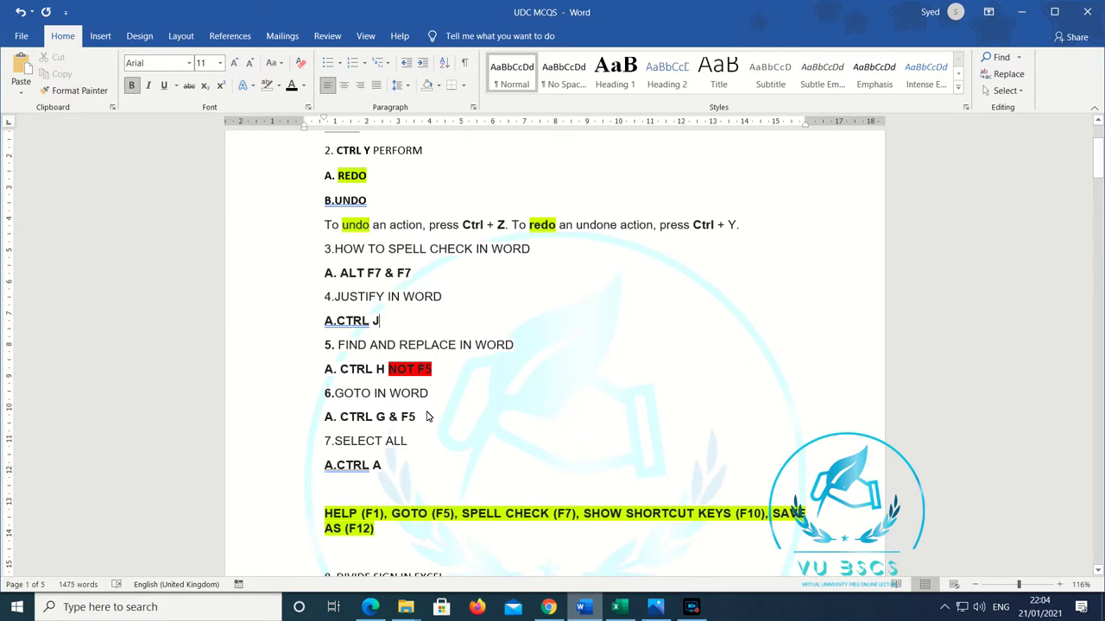
key(ctrl+g)
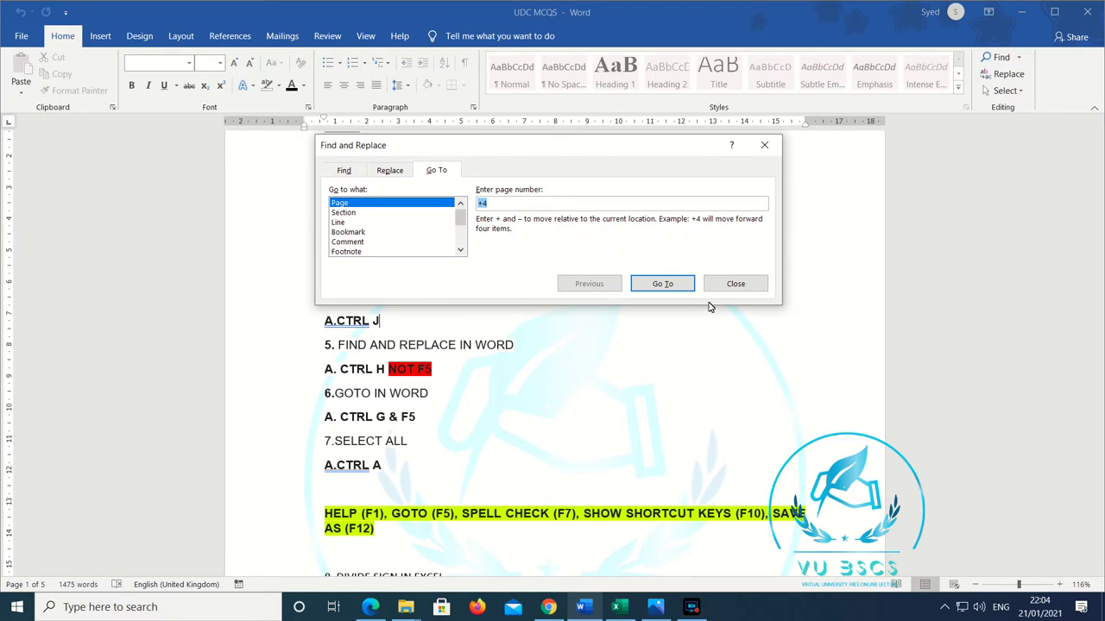
click(735, 284)
Step: Cancel Replace once more, search the document for HOW, and close the Navigation pane
key(ctrl+h)
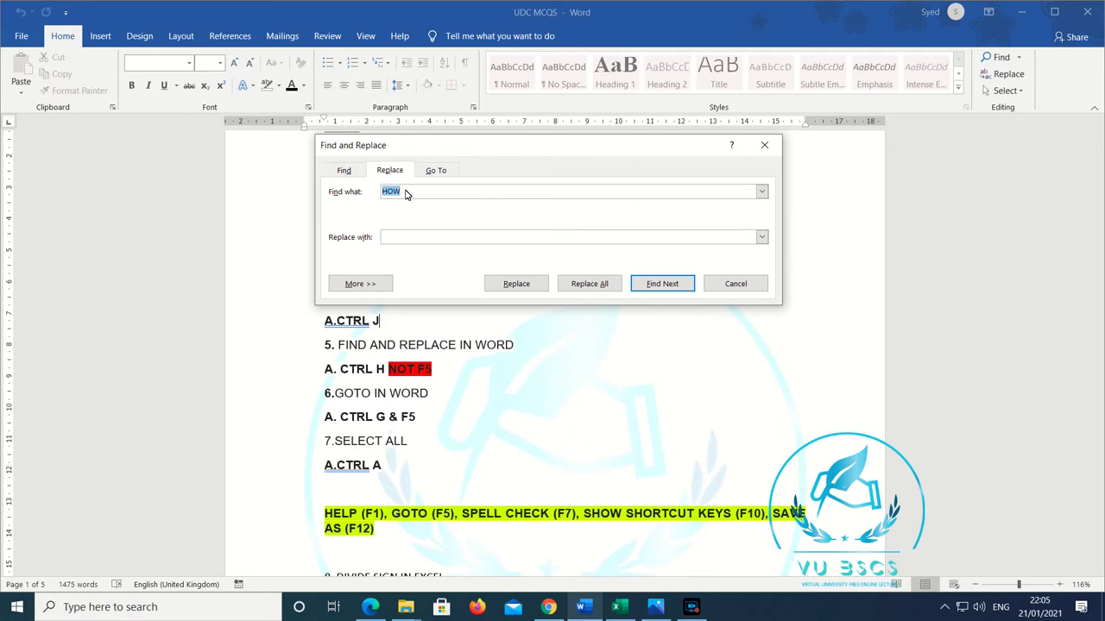
click(734, 285)
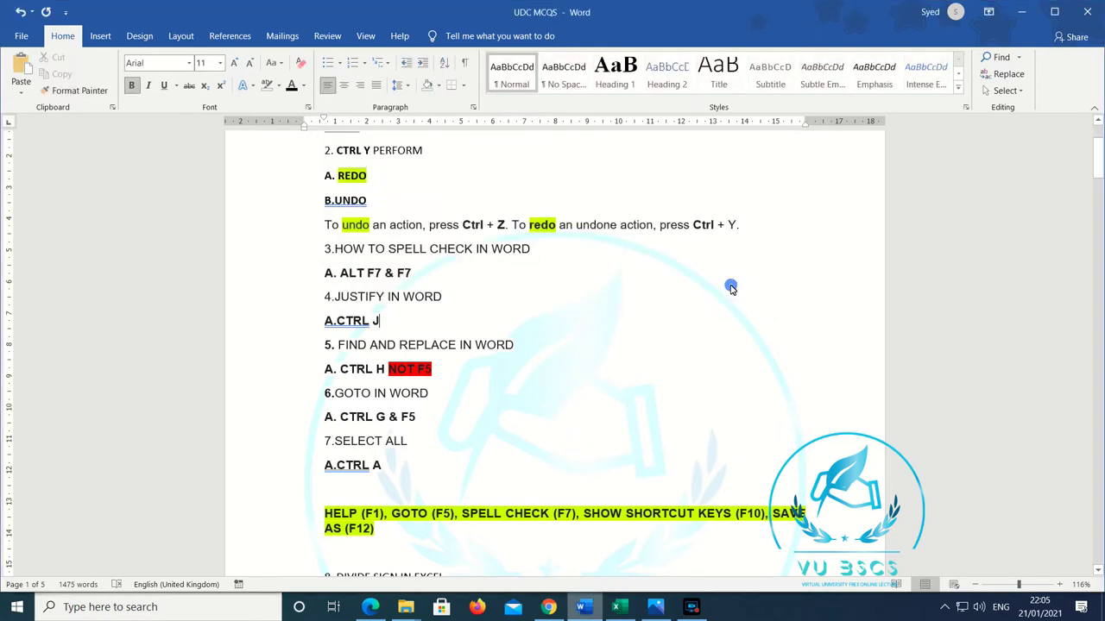
key(ctrl+f)
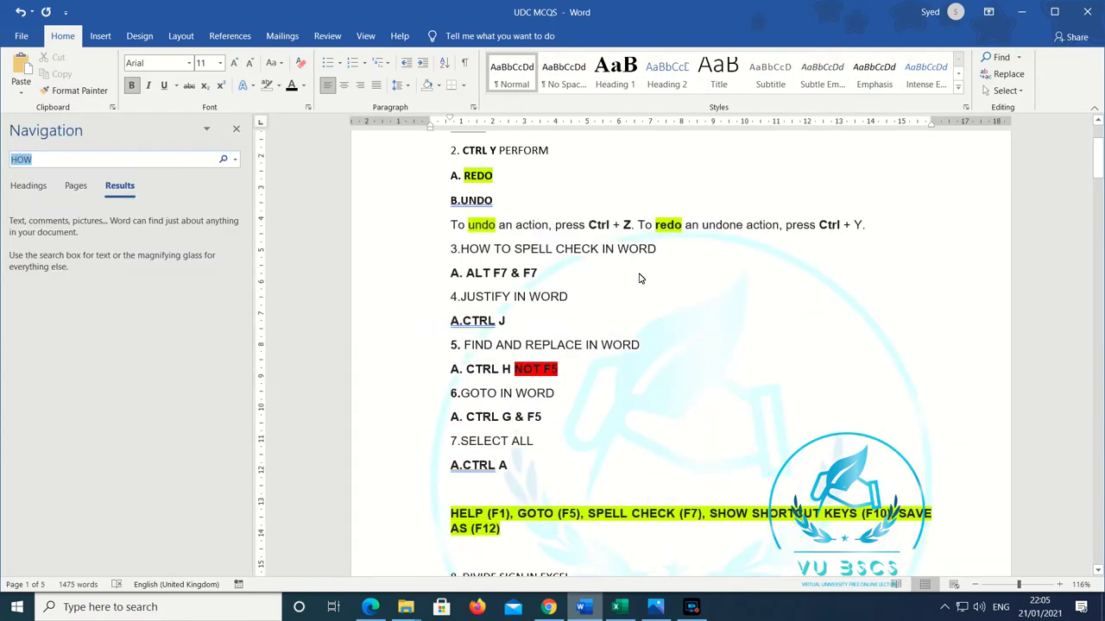
click(235, 130)
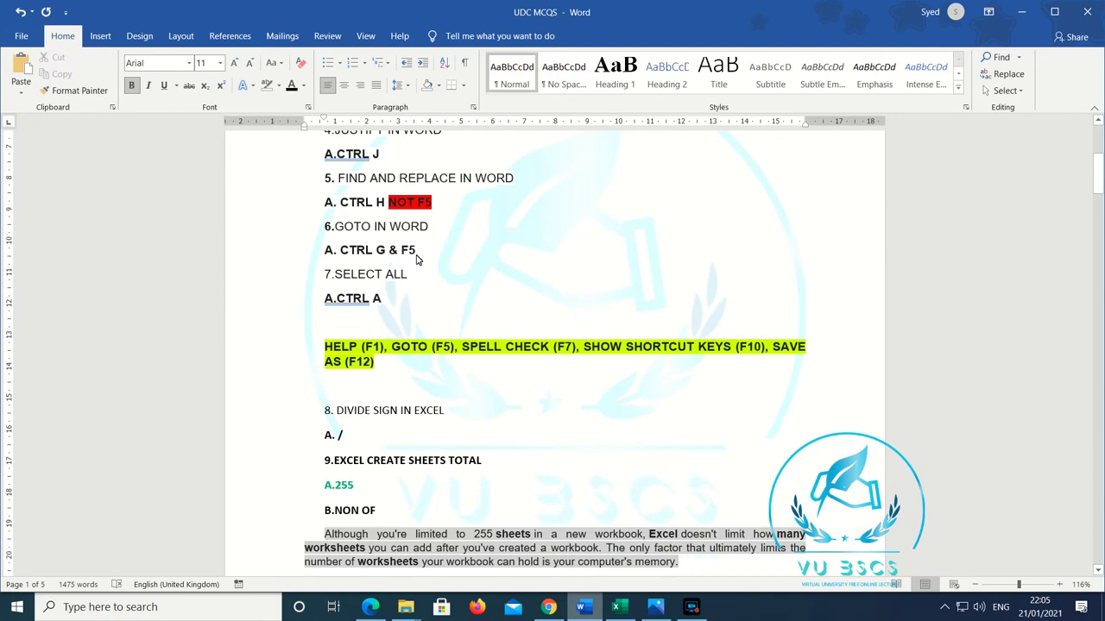
Step: Scroll up slightly and open the Go To tab set to Page with +4
scroll(422, 245, up, 1)
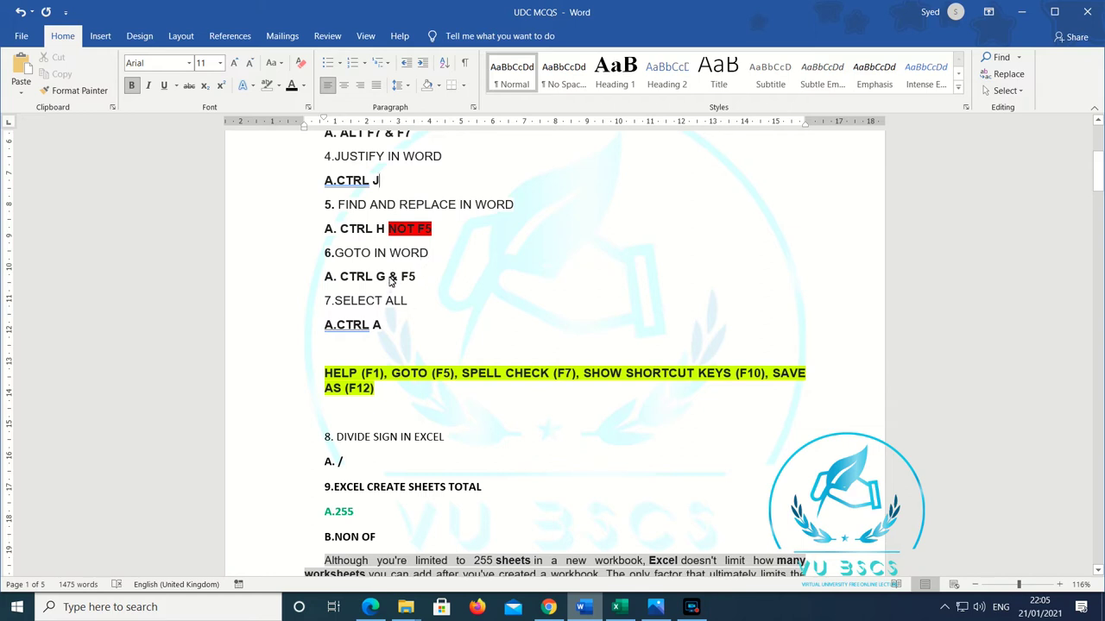
key(ctrl+g)
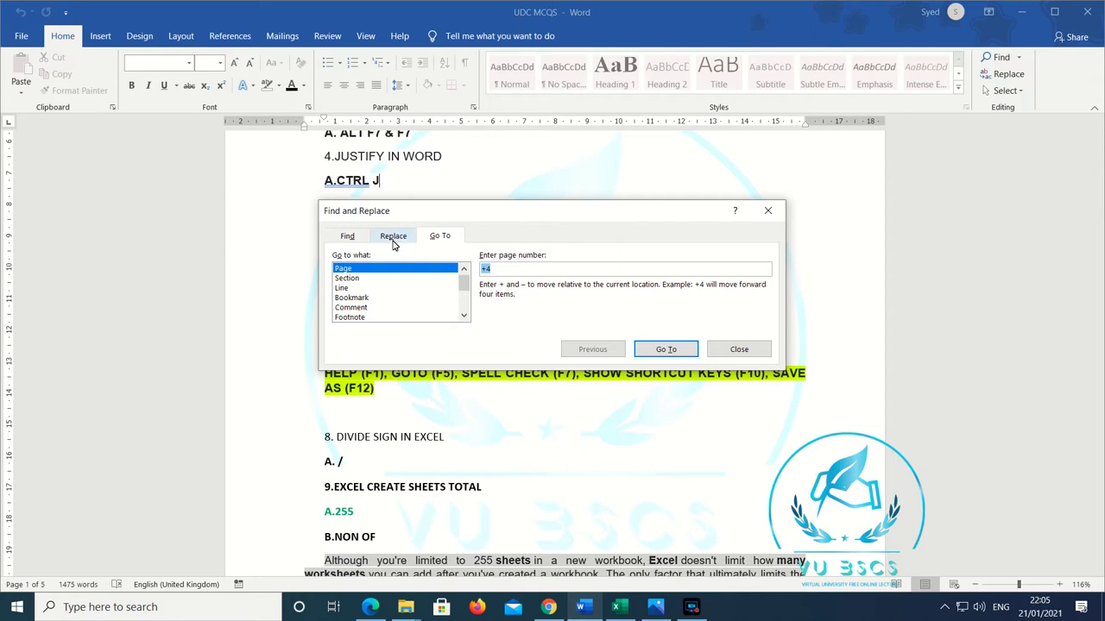
Step: Close the Go To window, reopen it with Ctrl+G, and close it again
click(768, 213)
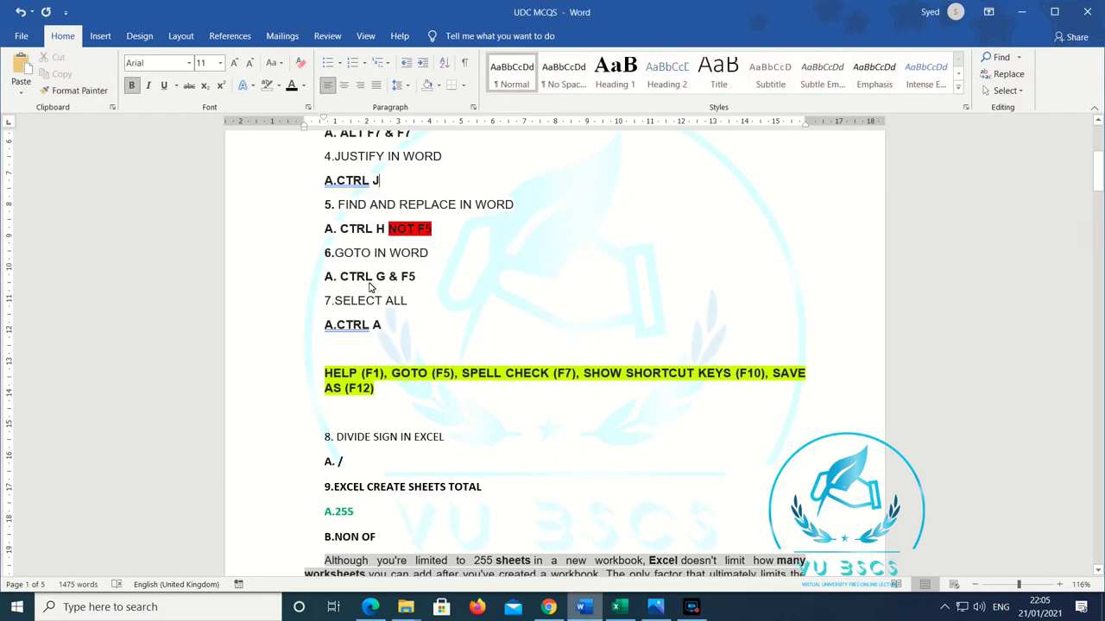
key(ctrl+g)
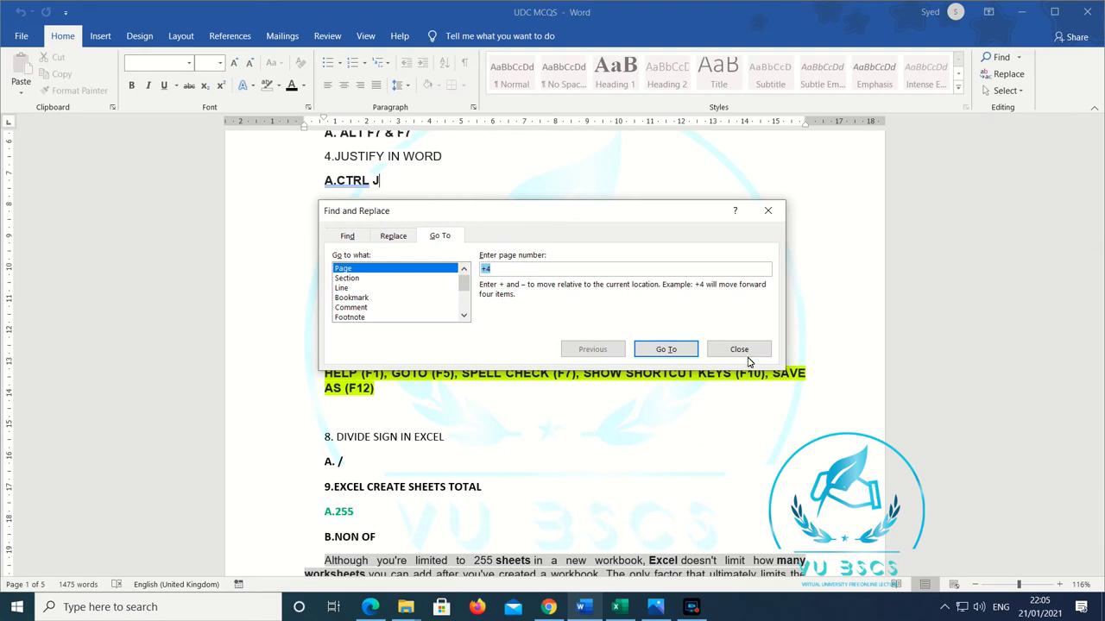
click(744, 352)
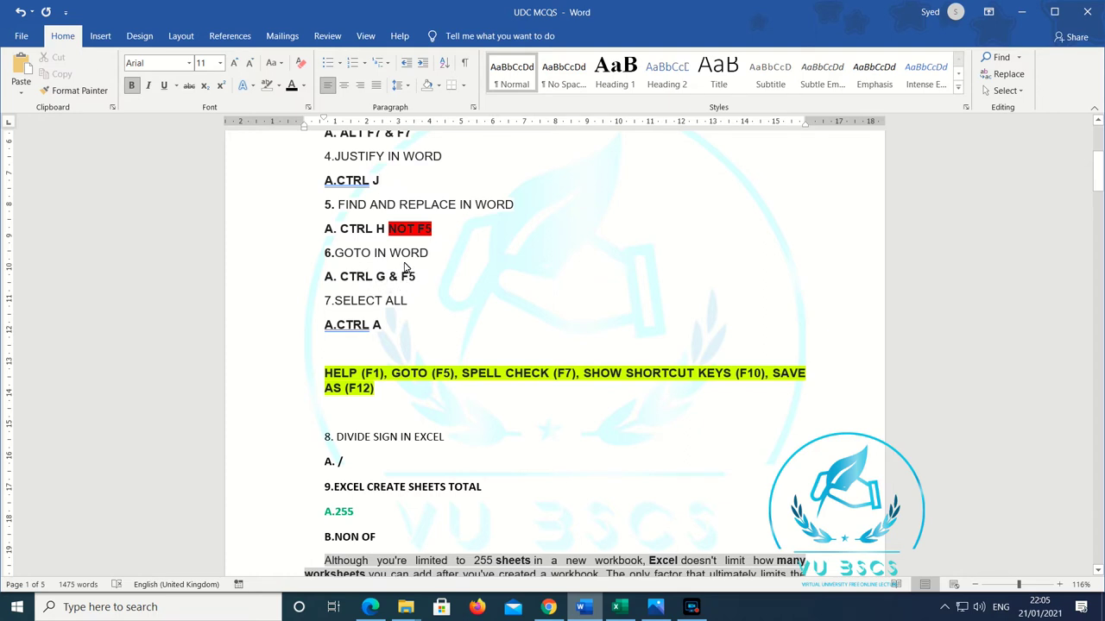
scroll(408, 268, down, 1)
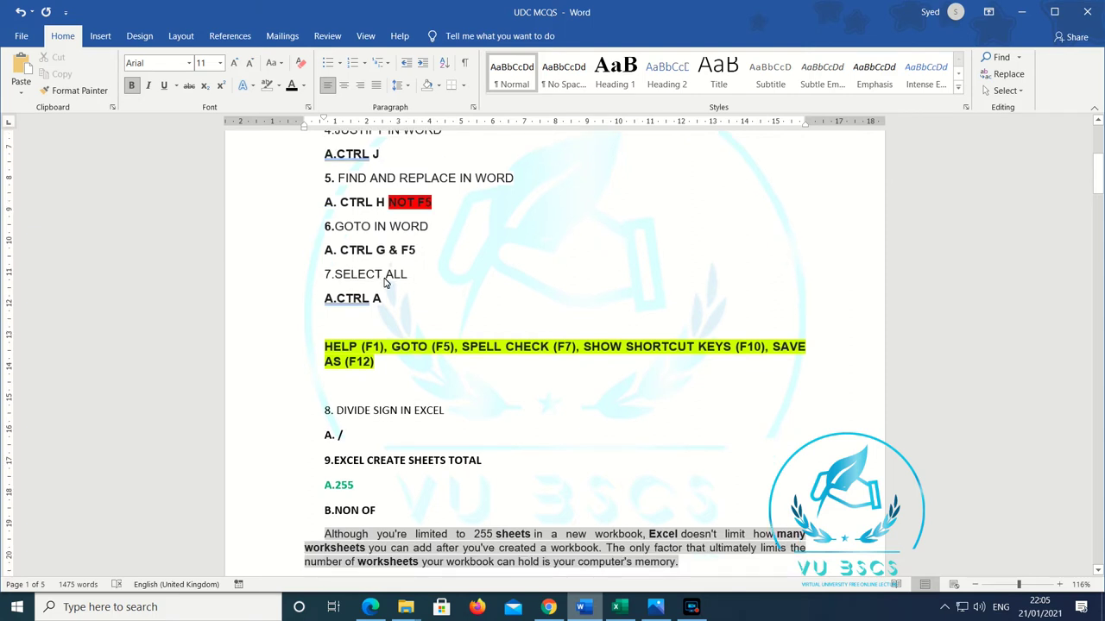
key(ctrl+a)
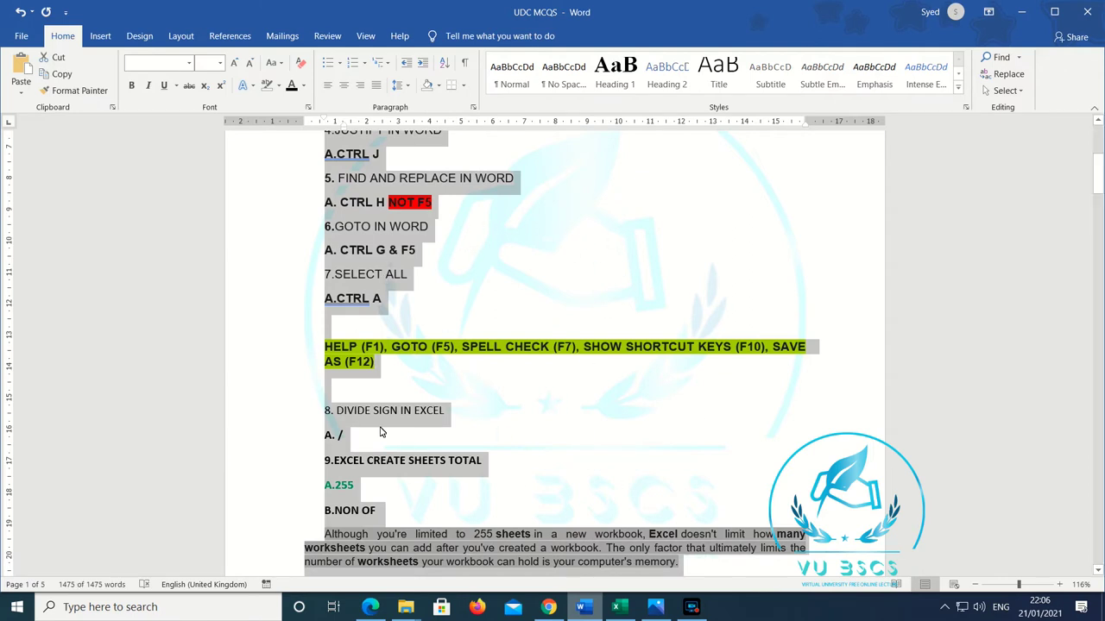
click(482, 296)
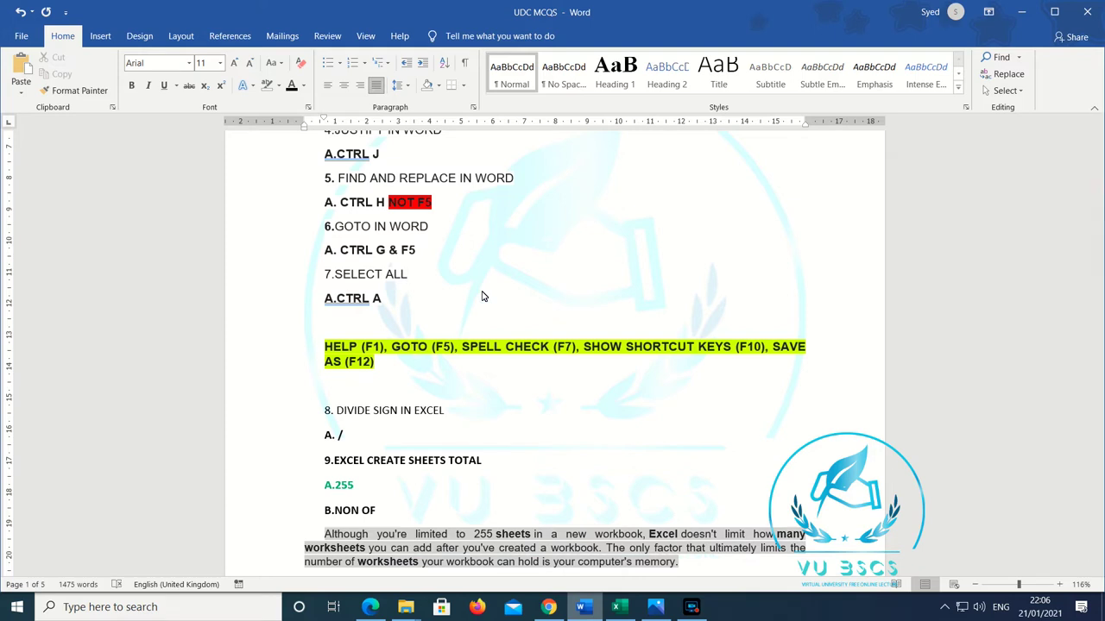
scroll(483, 296, down, 1)
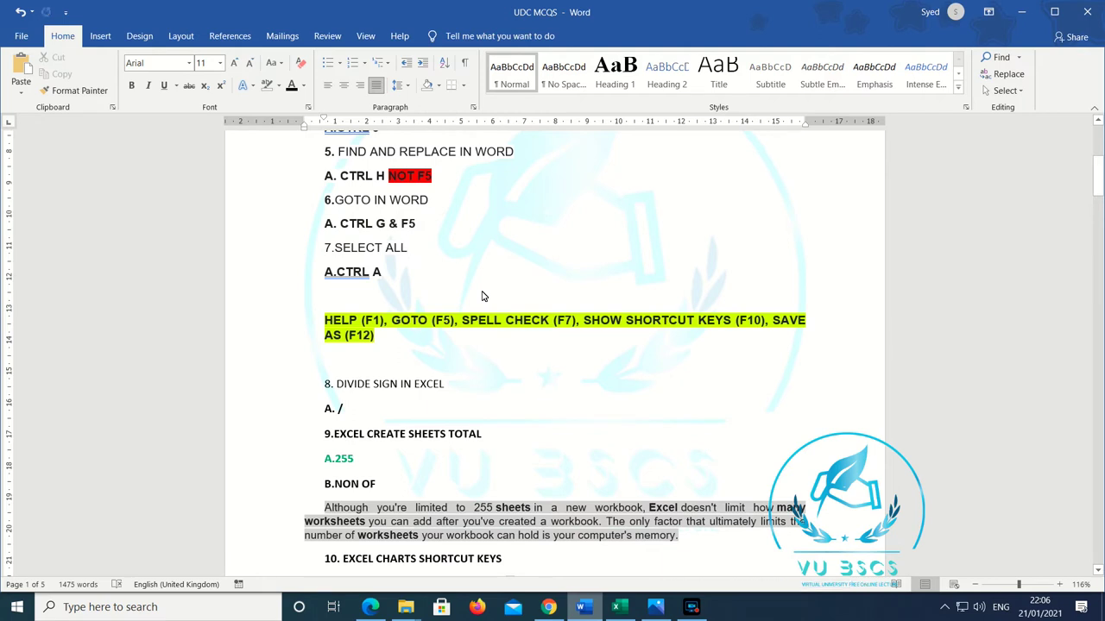
click(390, 341)
Step: Open Word Help with F1, close the Help pane, then reopen Go To set to Page +4
key(F1)
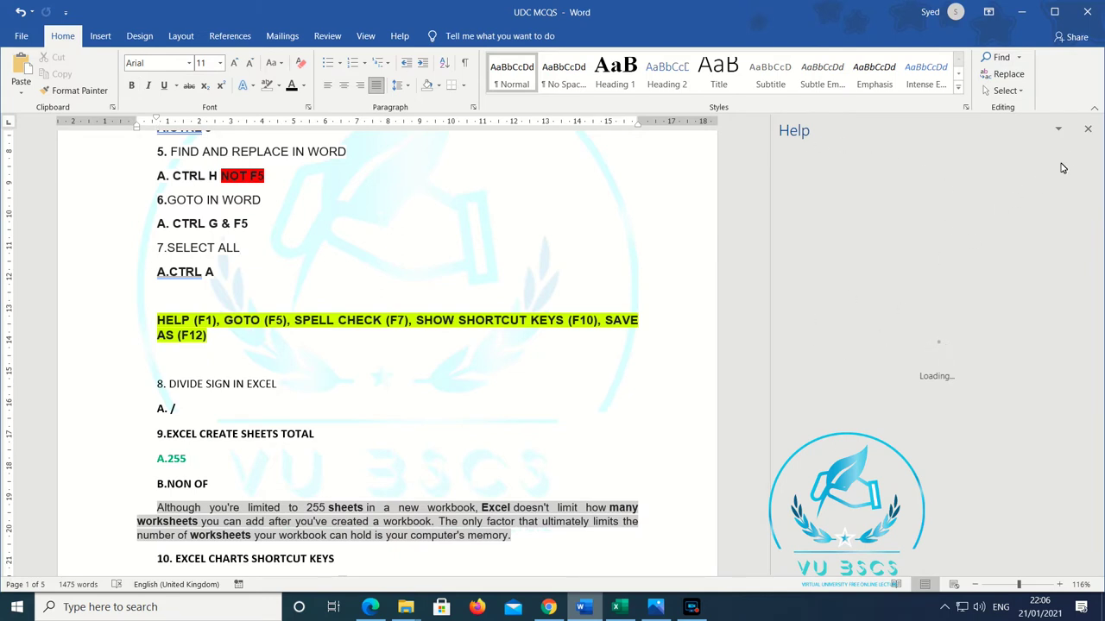
click(1088, 131)
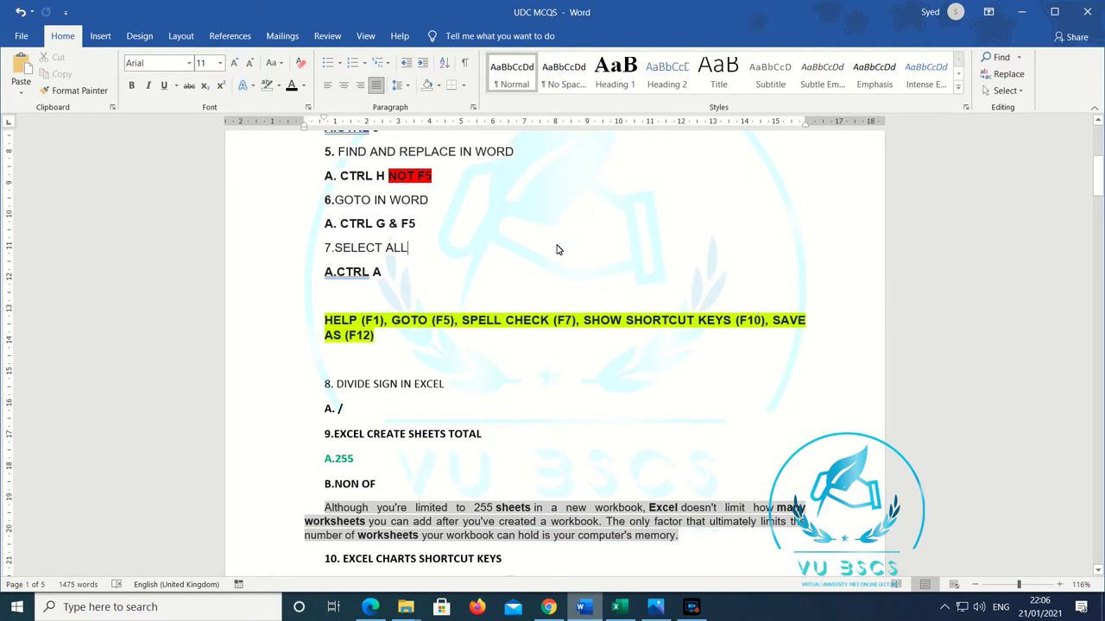
key(ctrl+g)
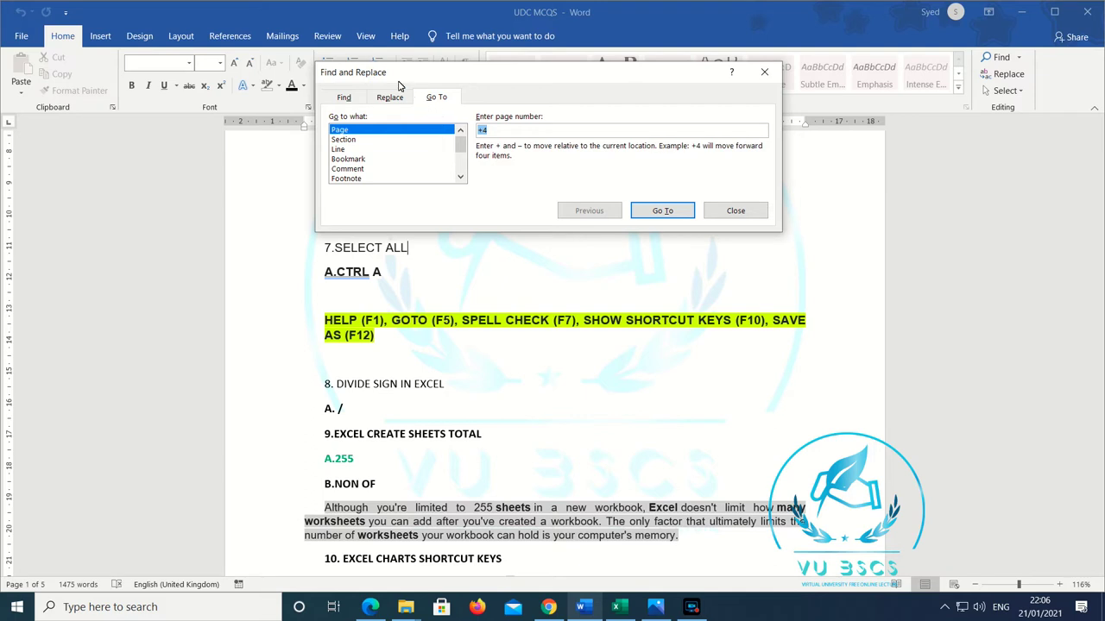
Step: Close the Go To window, then briefly open and dismiss the F7 spelling and grammar check
click(736, 212)
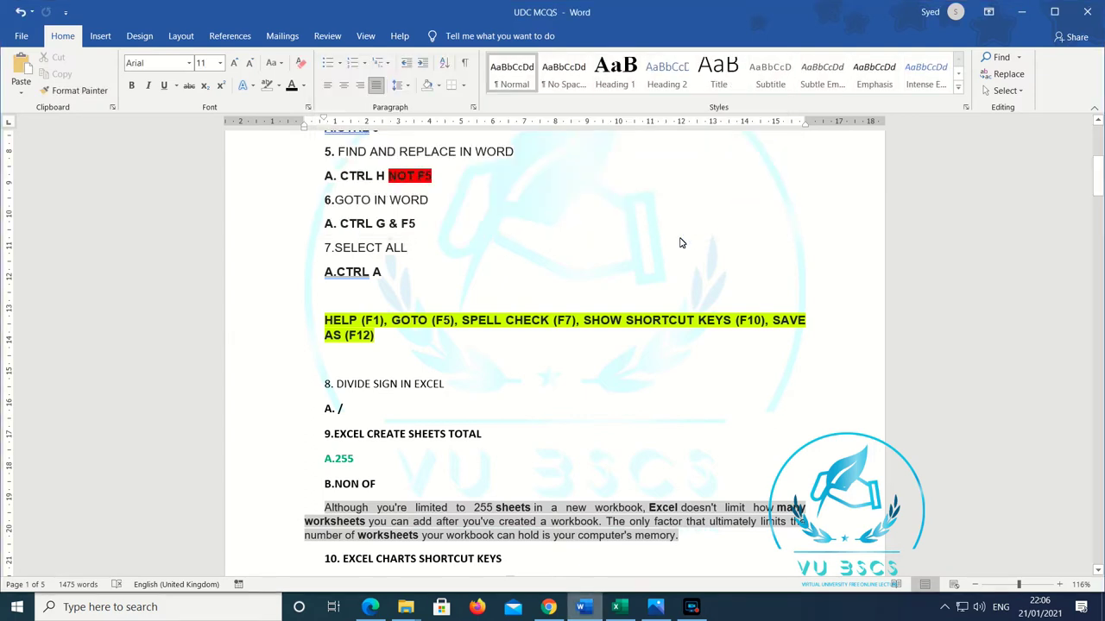
key(F7)
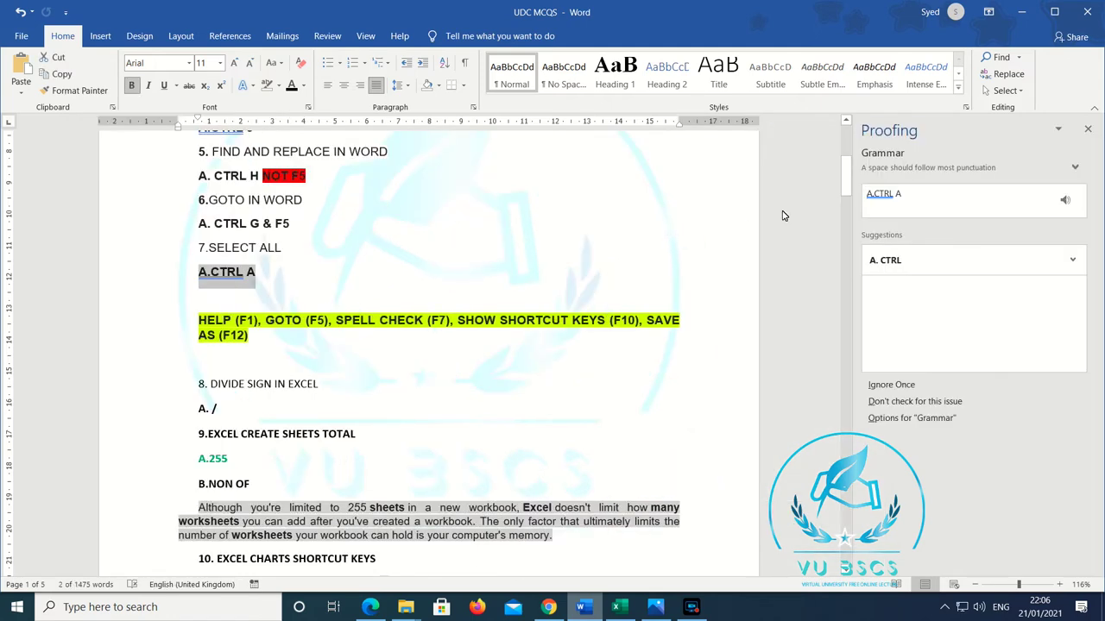
click(1087, 130)
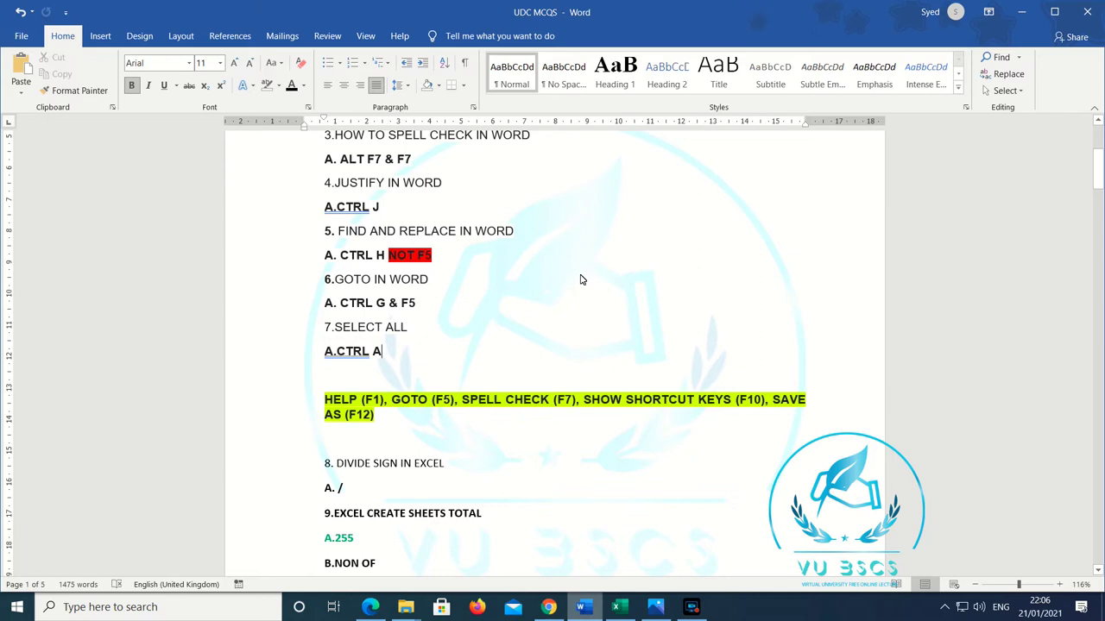
scroll(587, 289, down, 1)
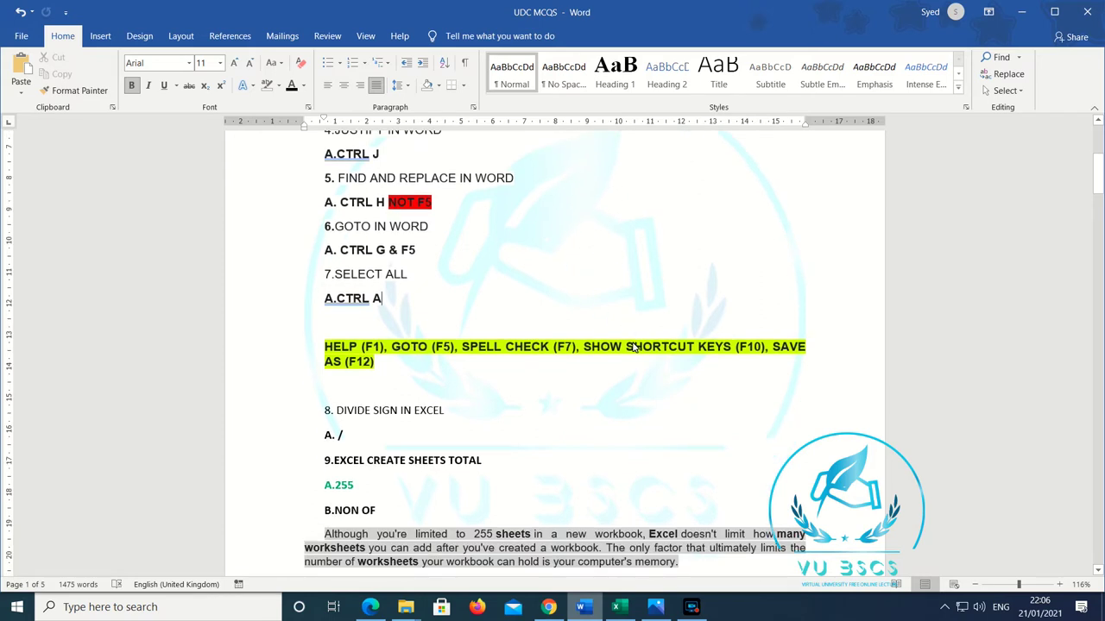
key(alt)
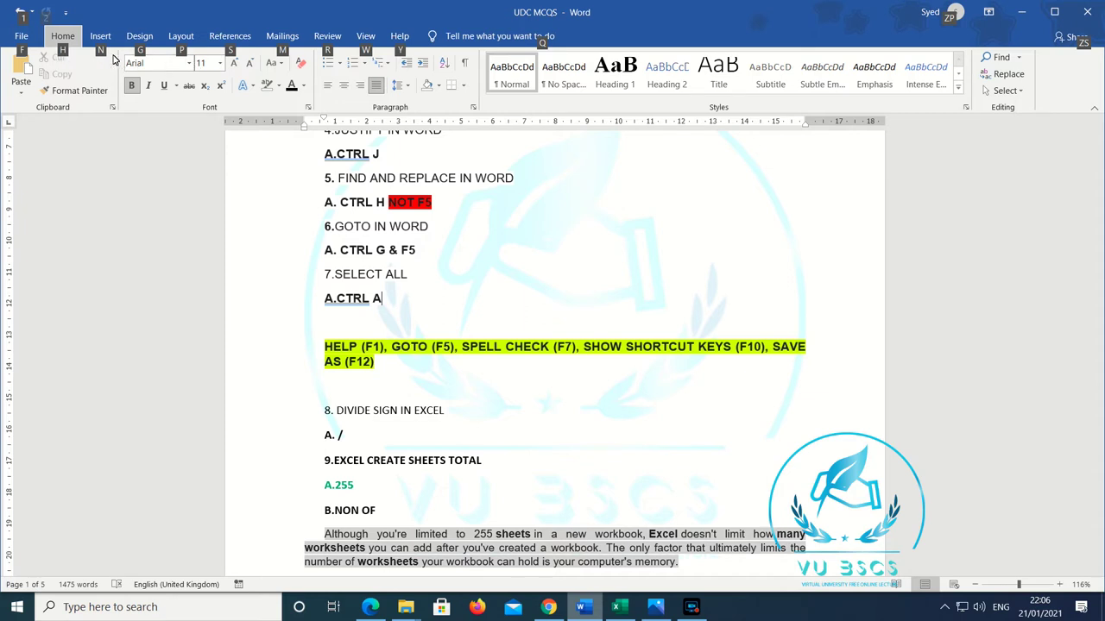
key(alt)
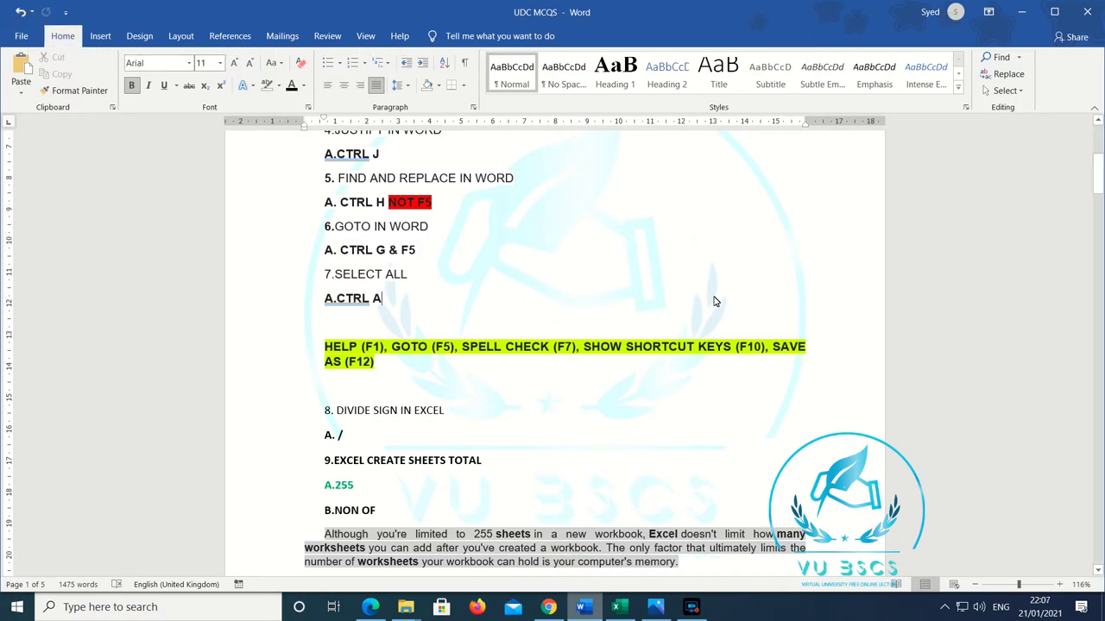
scroll(705, 325, down, 2)
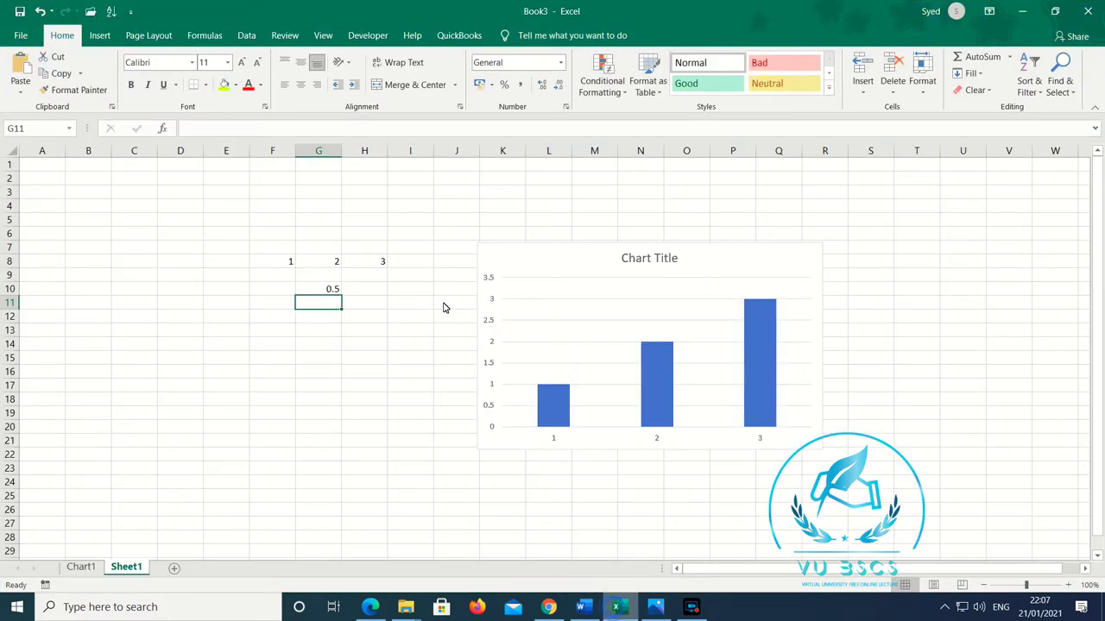
click(616, 607)
Step: Enter the misspelled formula =SUJM(F8/G8 in cell G12
click(328, 320)
text(=SUJM()
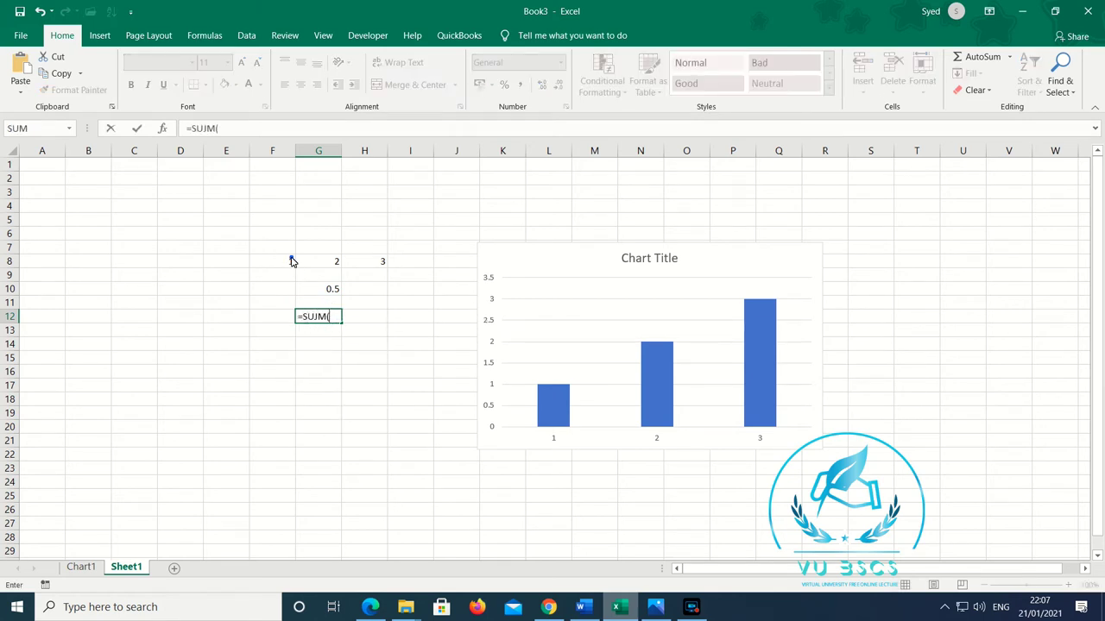
click(292, 261)
text(/)
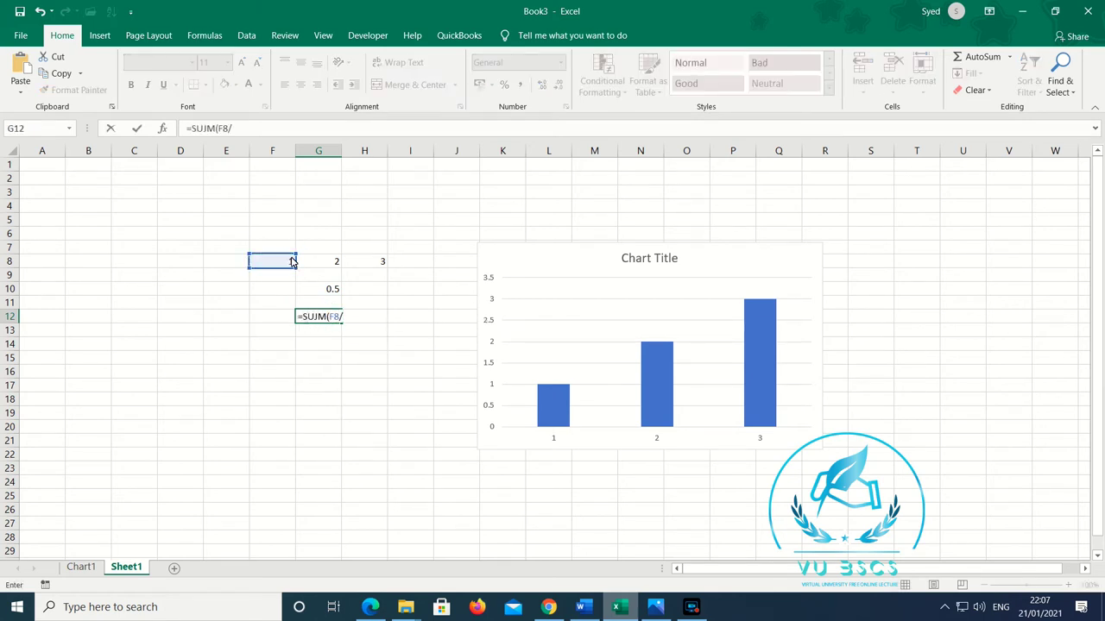
click(315, 263)
key(Return)
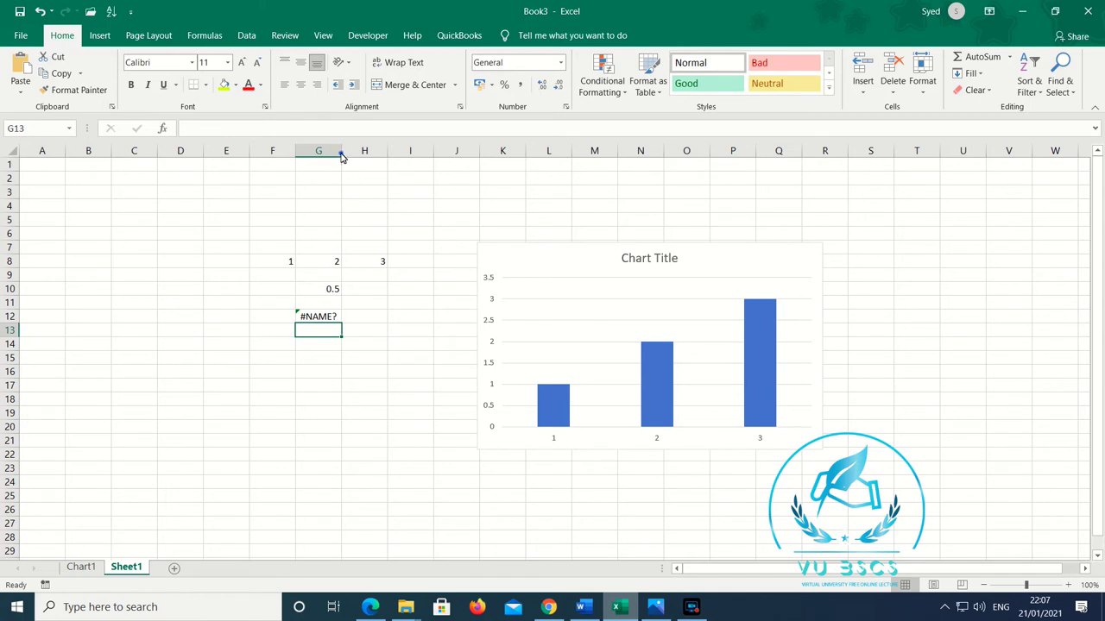
Step: Narrow column G and review G10's =SUM(F8/G8) formula without changing it
drag(341, 155, 337, 155)
click(332, 293)
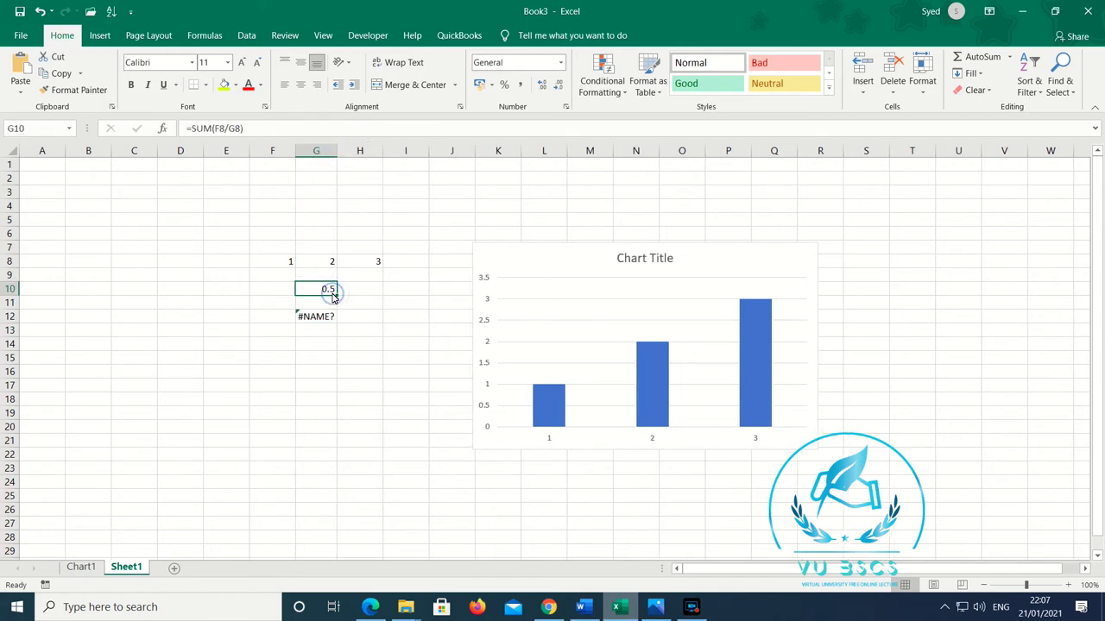
double_click(332, 293)
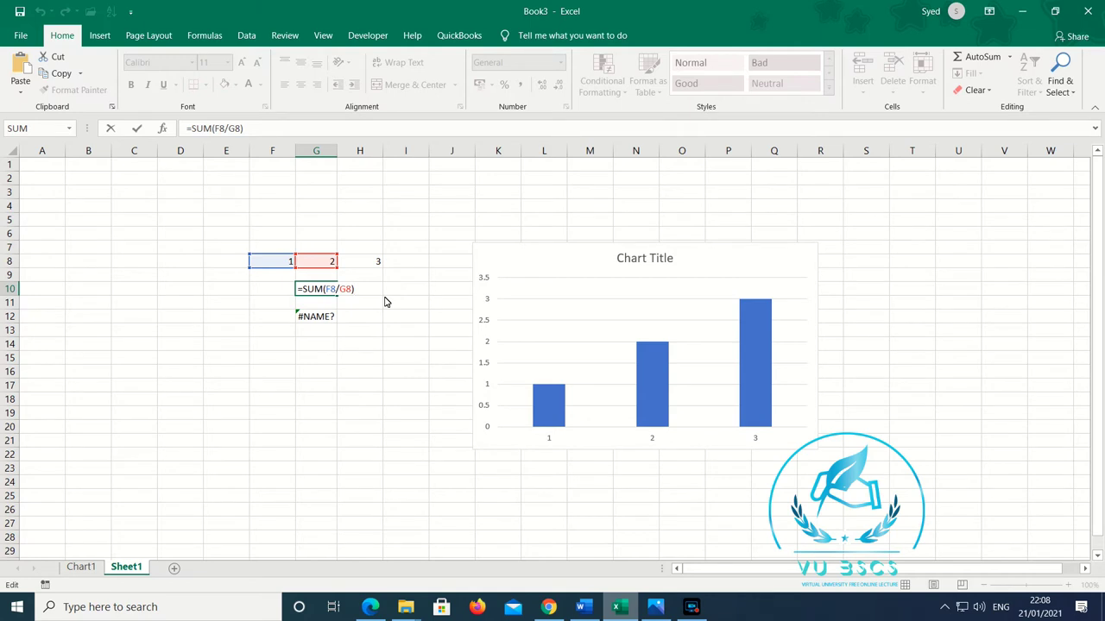
key(Return)
Step: Re-enter =SUJM(F8/G8) in G12, leaving a #NAME? error
click(328, 320)
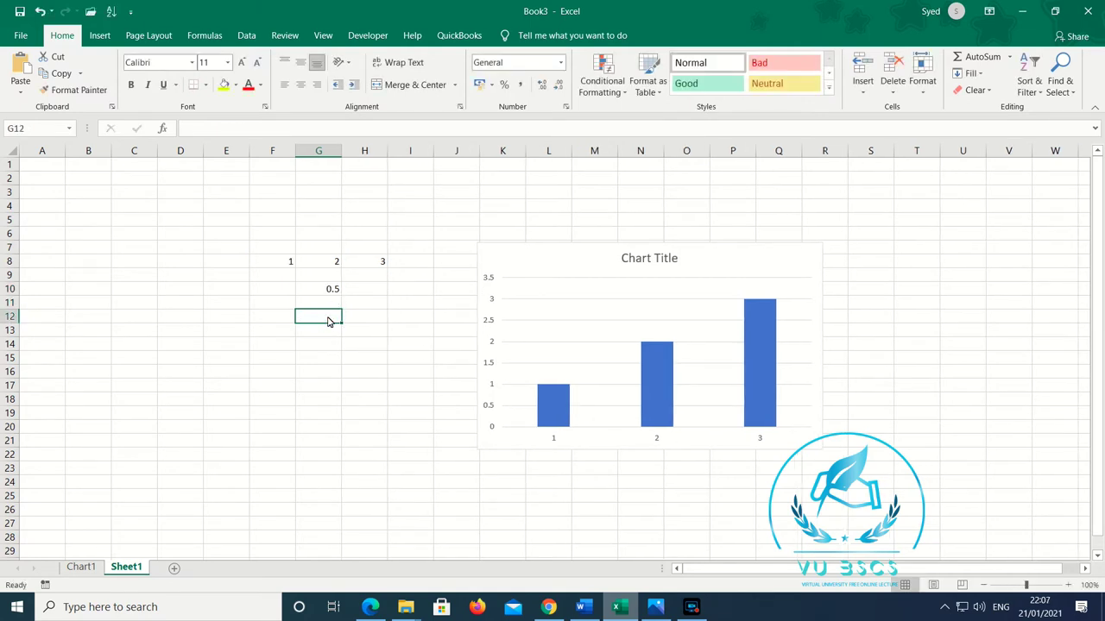
text(=SUJM()
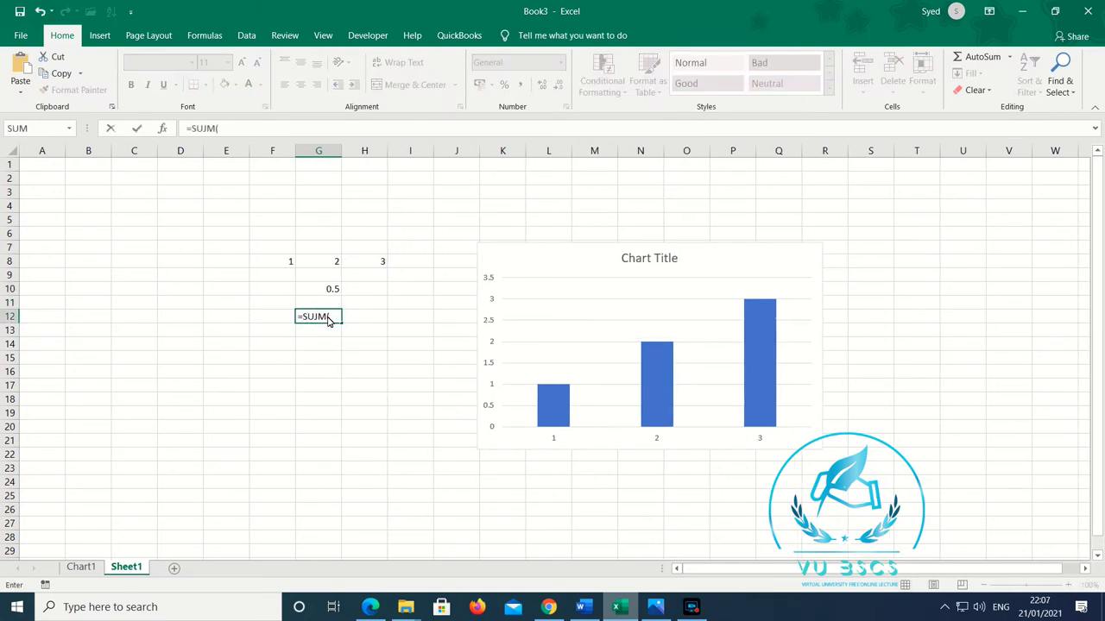
click(290, 261)
text(/)
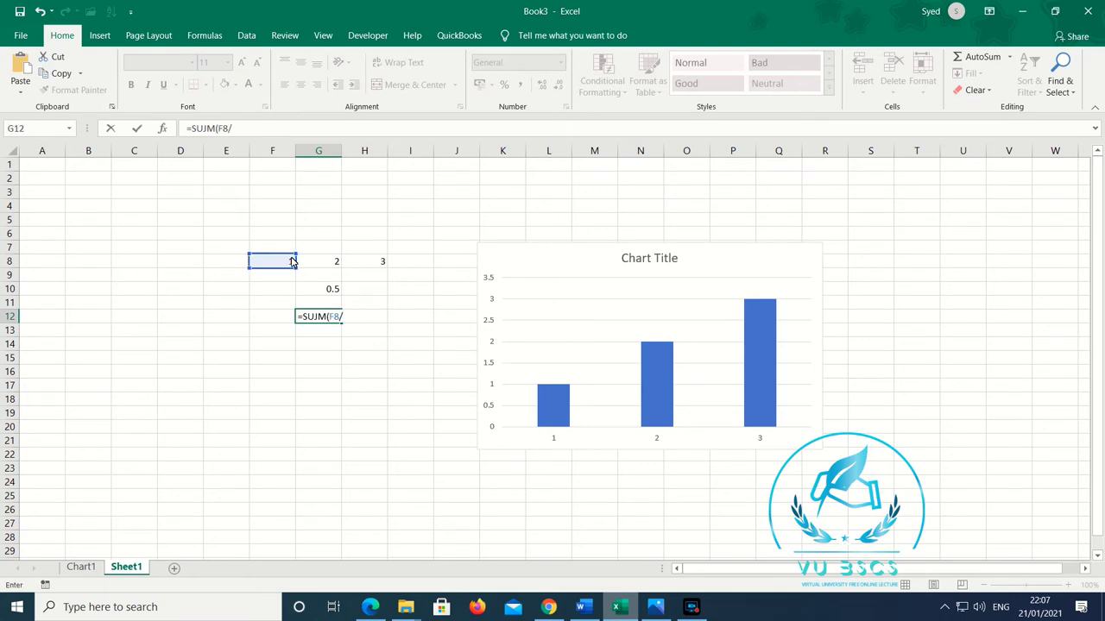
click(316, 264)
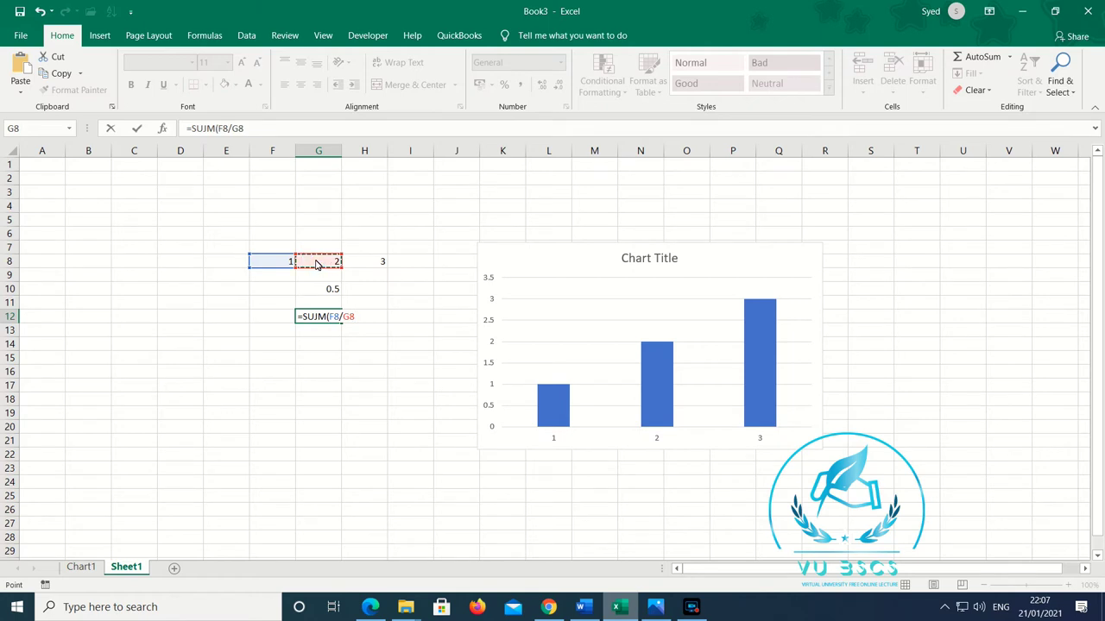
text())
key(Return)
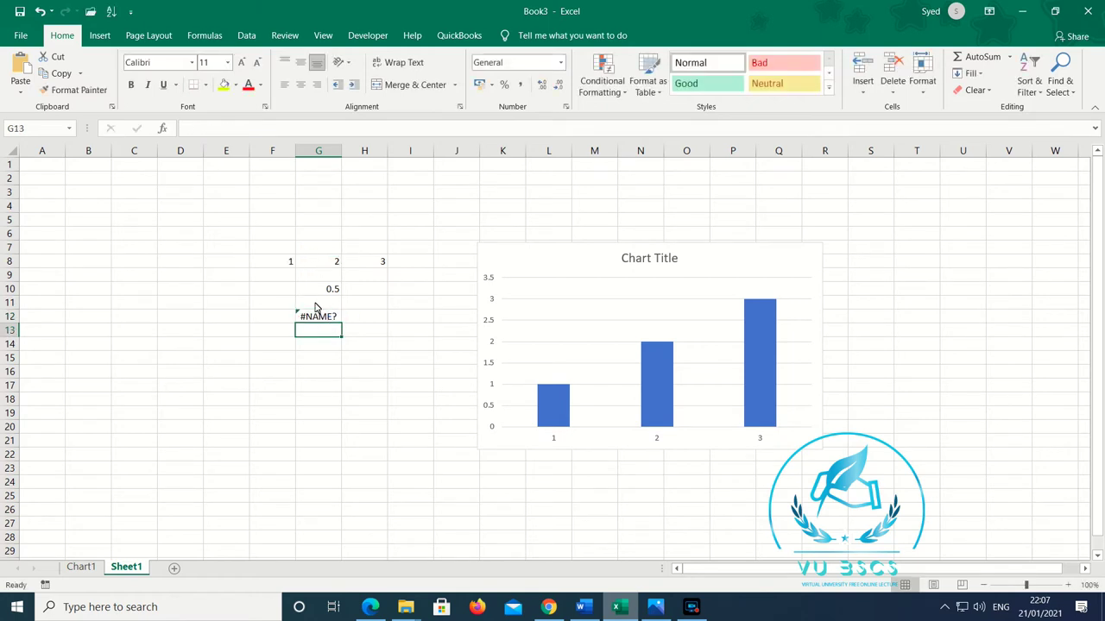
Step: Narrow column G again, recheck G10's formula, and switch back to the UDC MCQS document
drag(342, 156, 337, 157)
click(333, 294)
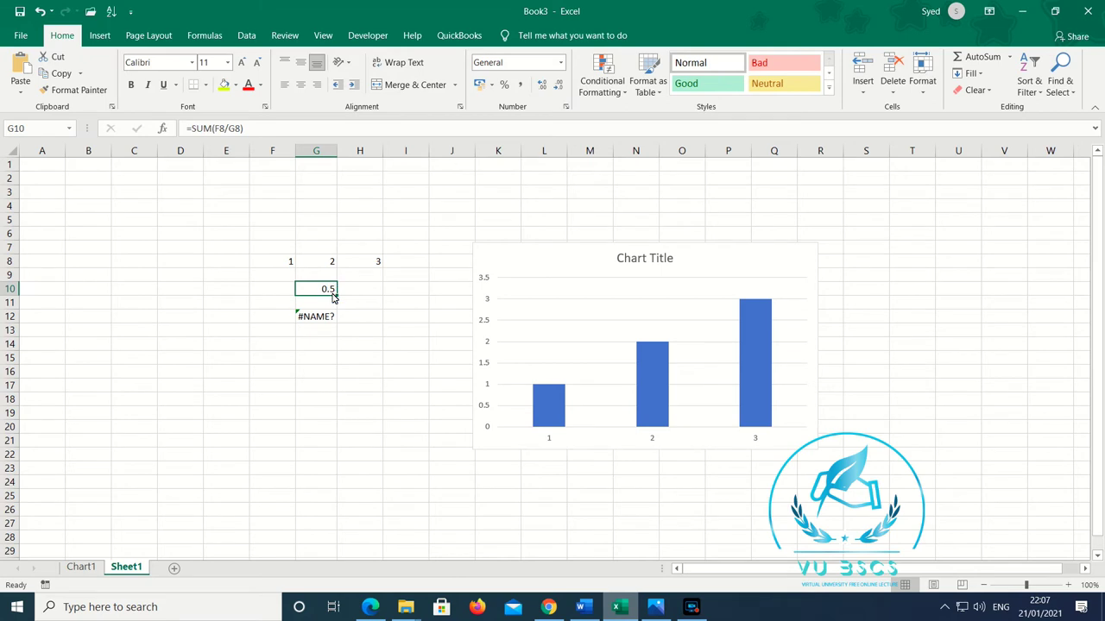
double_click(333, 294)
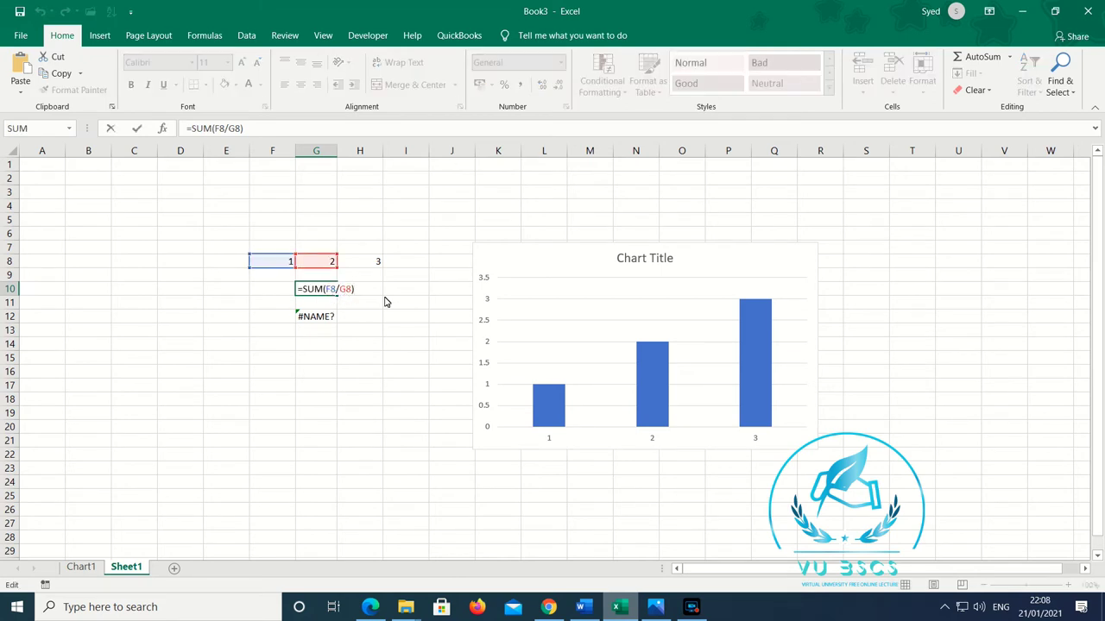
key(Return)
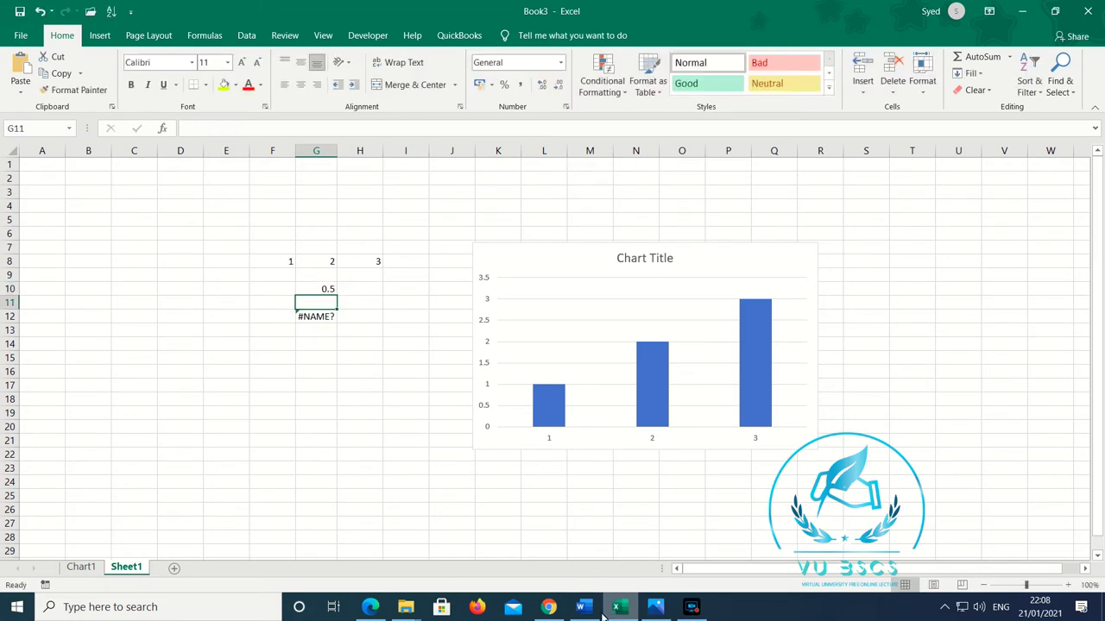
click(580, 606)
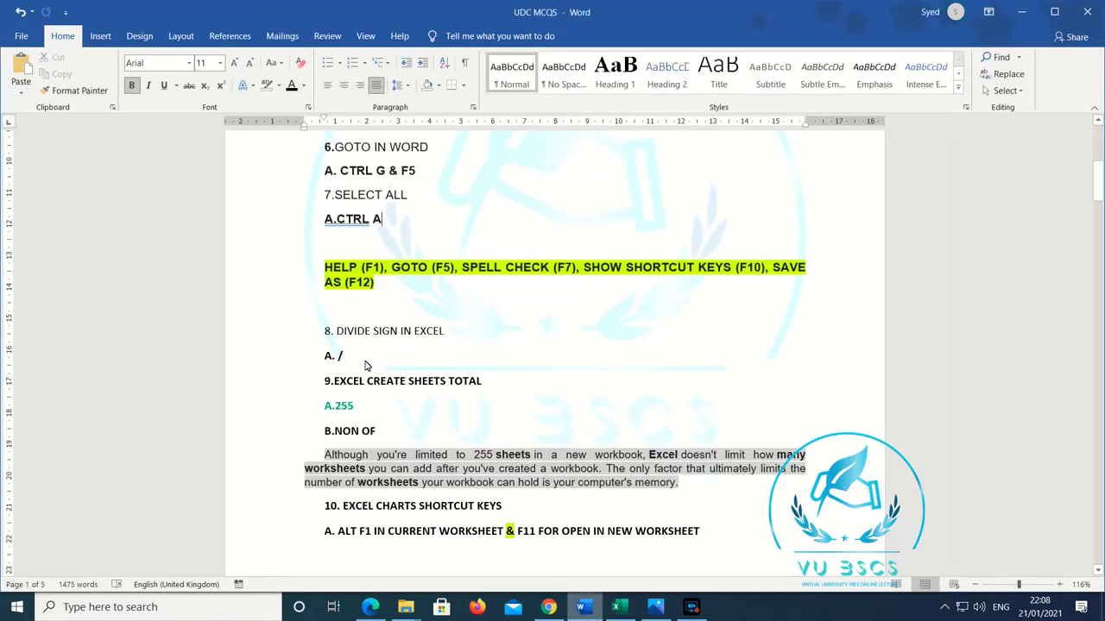
Step: Read down the UDC MCQS document to question 11, then switch to the Book3 workbook
scroll(365, 366, down, 1)
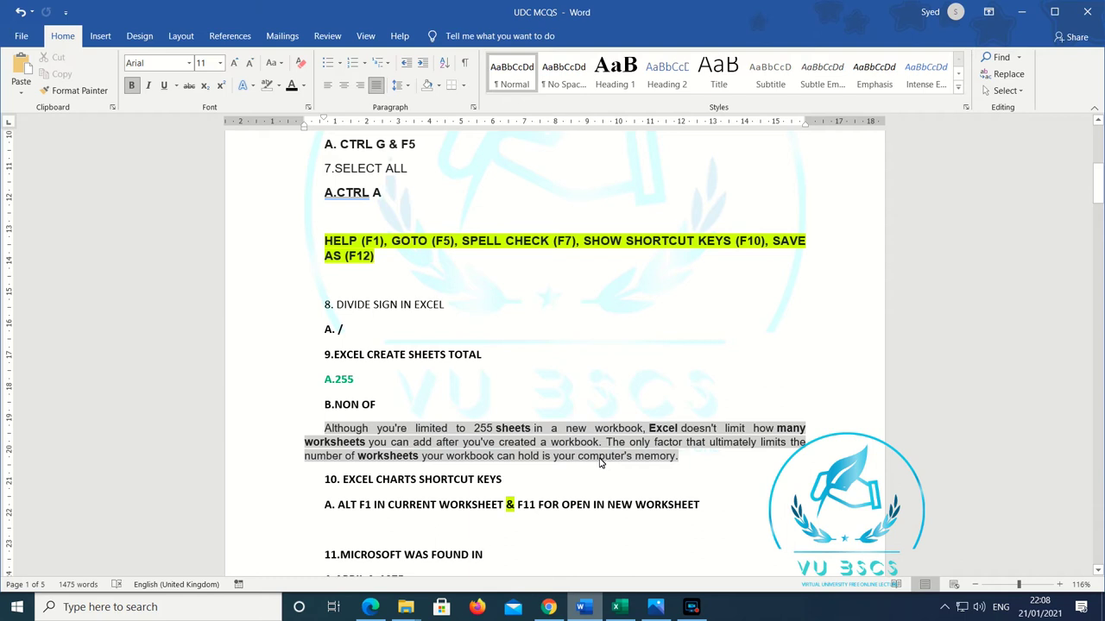
click(624, 609)
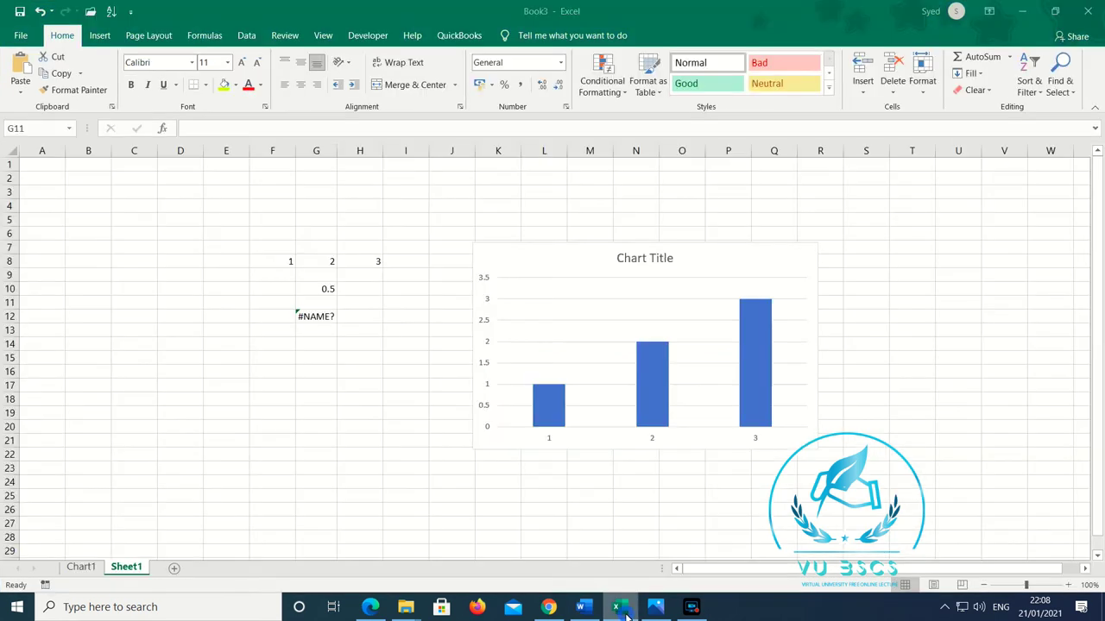
Step: Add Sheet2, Sheet3 and Sheet4 to Book3, leaving Sheet4 active
click(173, 569)
click(219, 569)
click(265, 568)
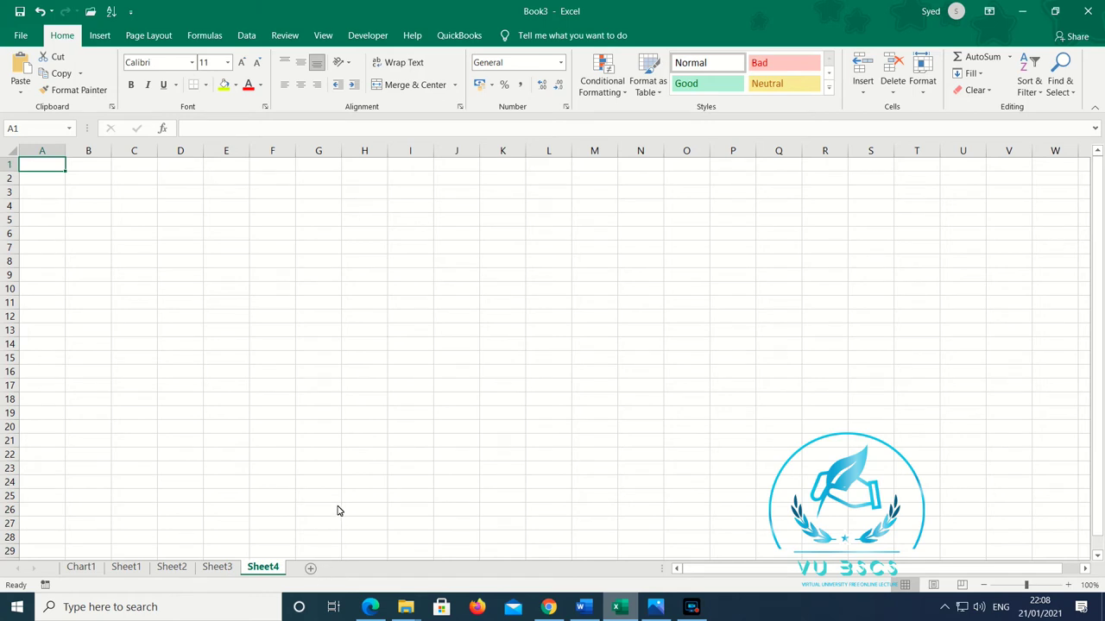
ctrl+click(216, 567)
click(276, 569)
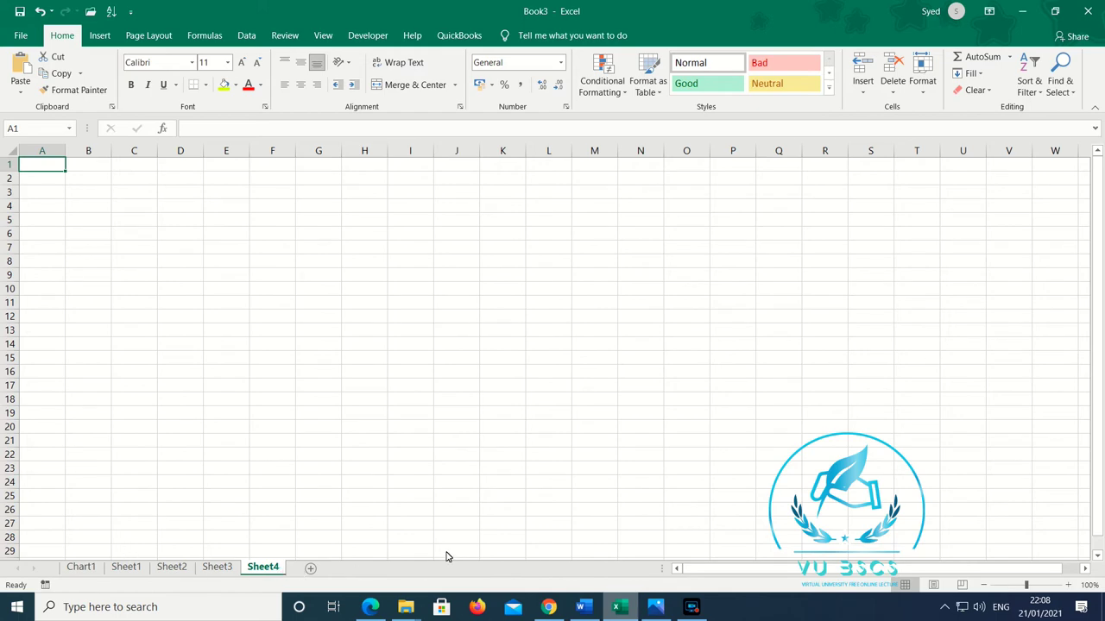
click(575, 613)
scroll(434, 290, down, 1)
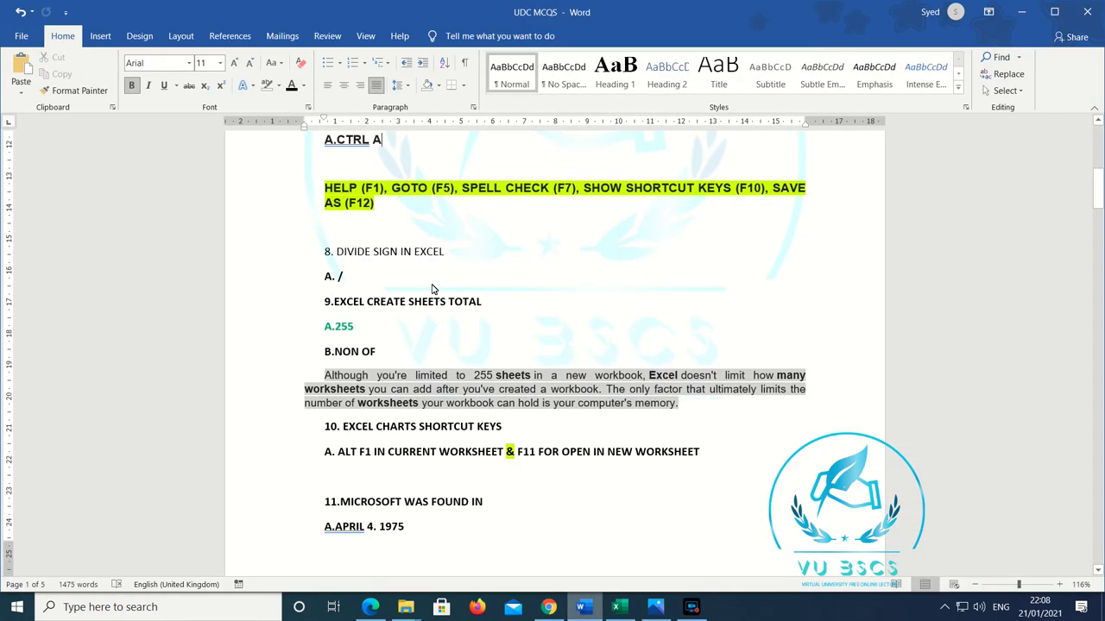
scroll(434, 290, down, 1)
scroll(433, 290, down, 1)
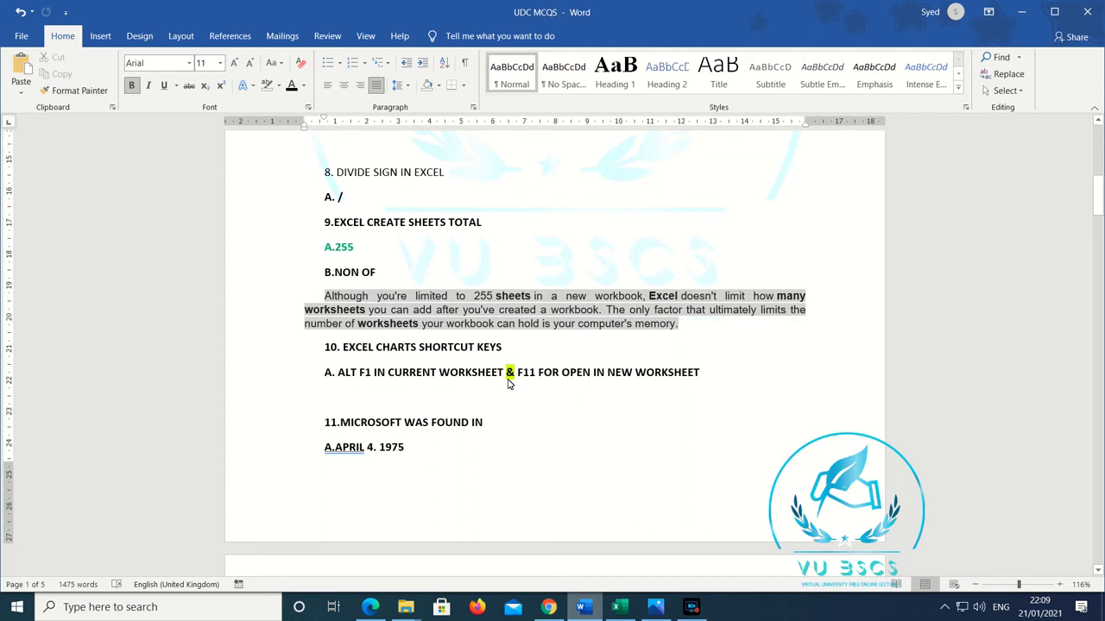
click(617, 607)
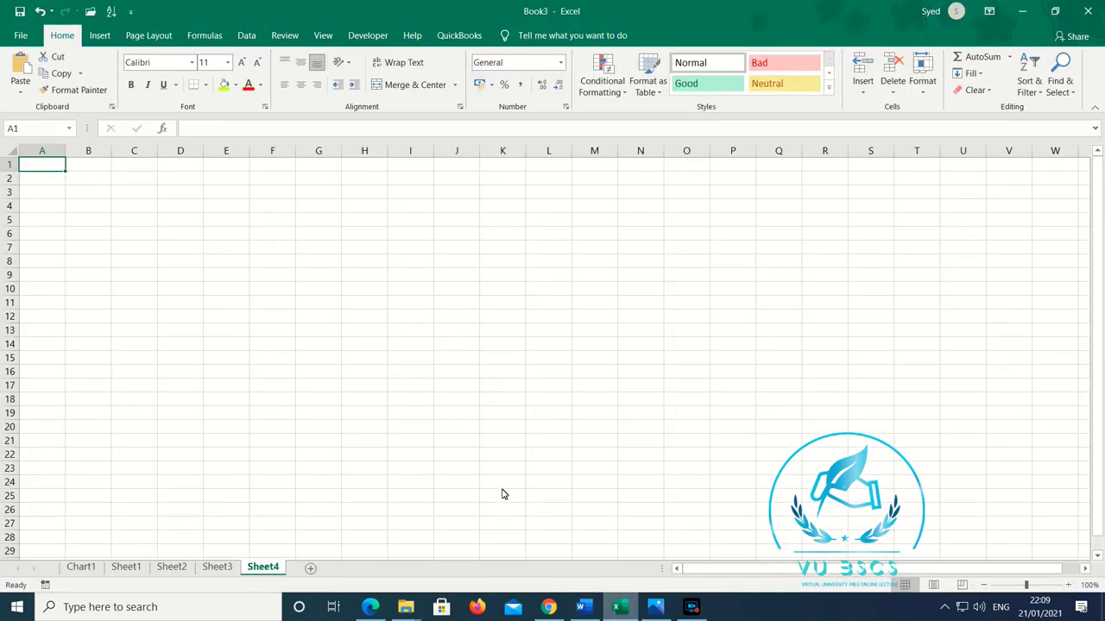
Step: Select F8:H8 on Sheet1 and insert an embedded chart from it with Alt+F1
click(81, 567)
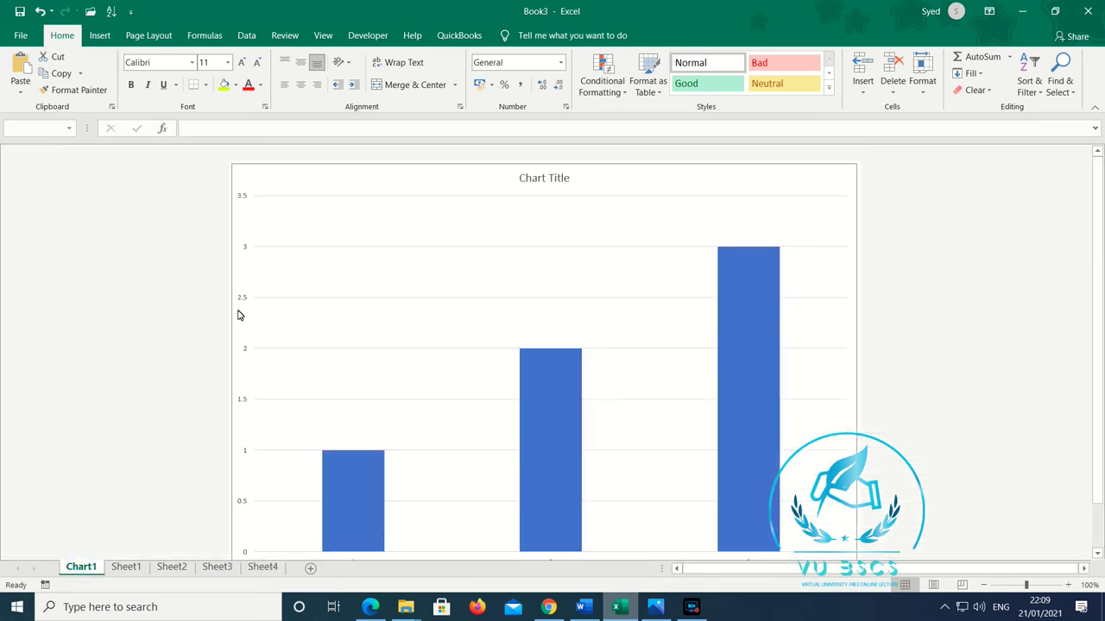
click(131, 569)
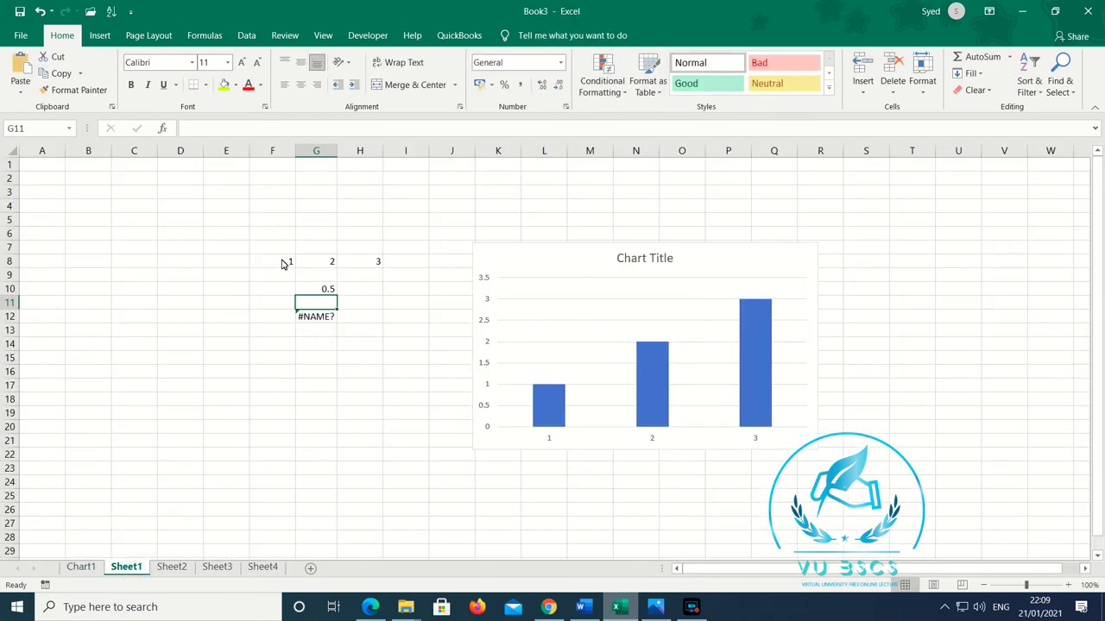
drag(283, 263, 372, 261)
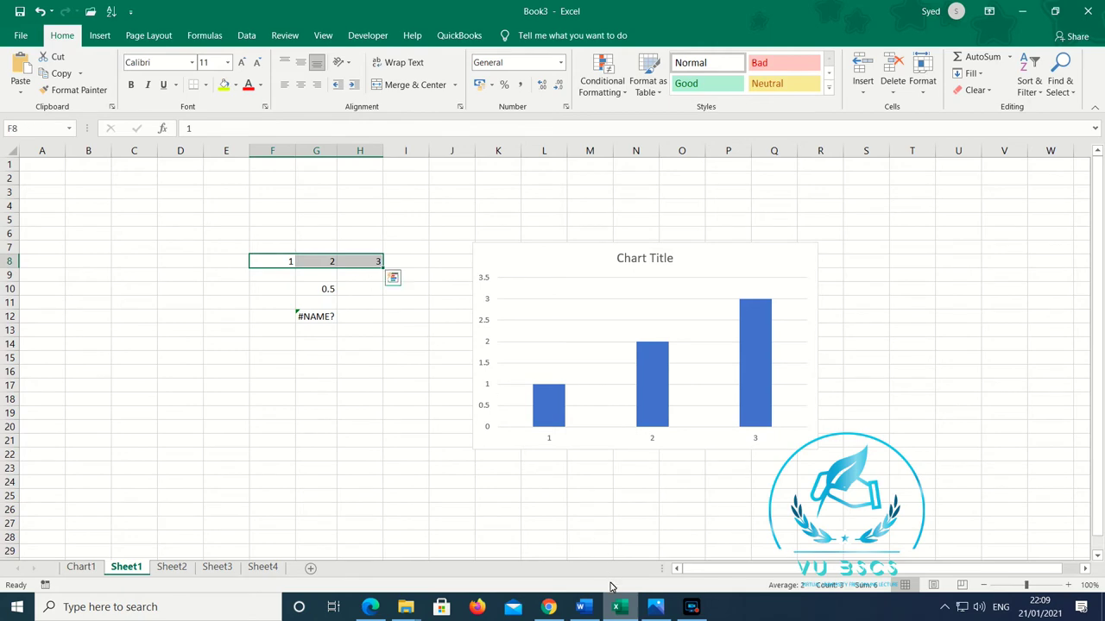
click(585, 608)
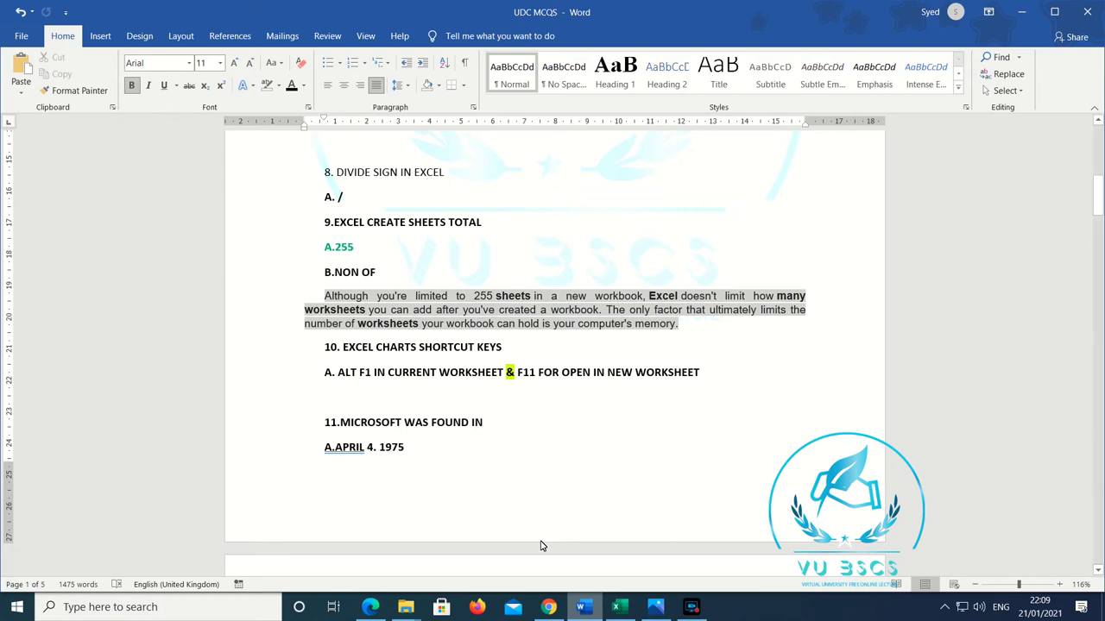
click(623, 606)
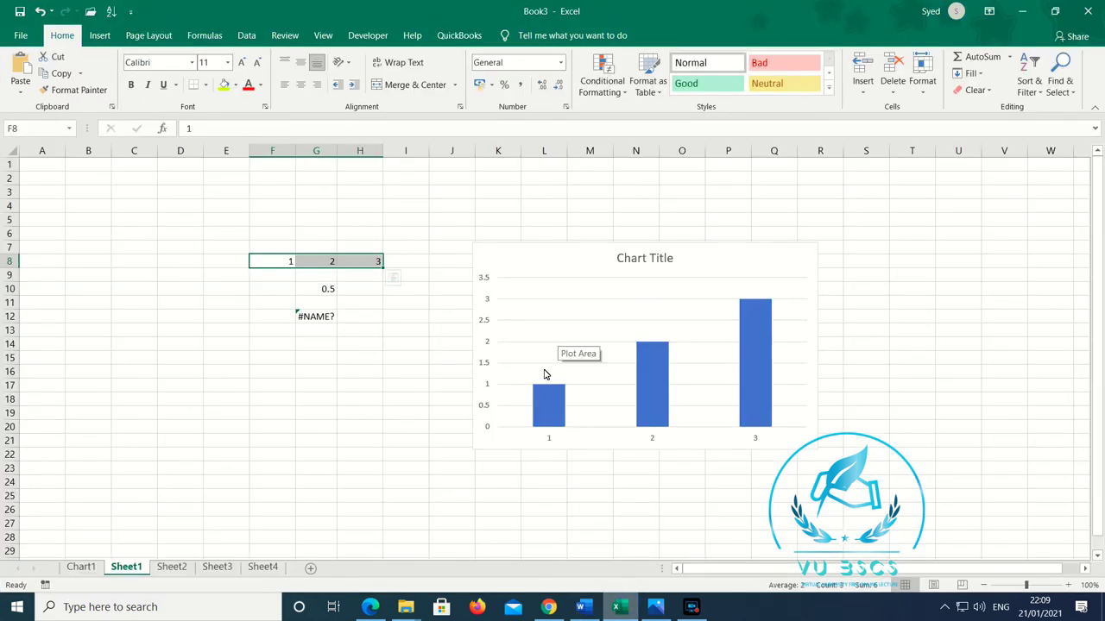
key(alt+F1)
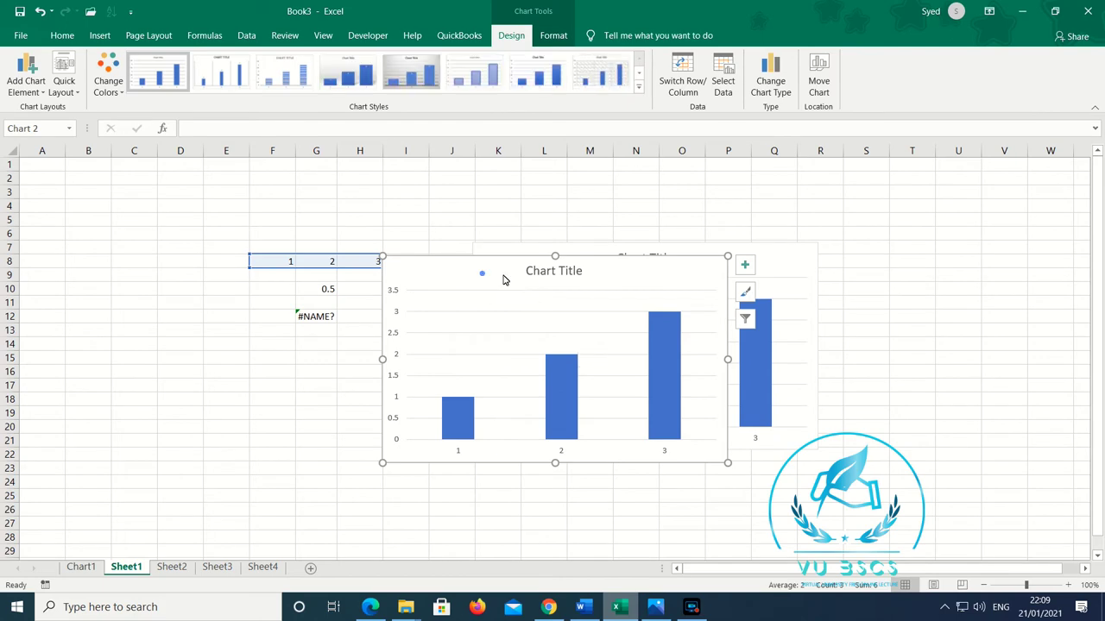
Step: Drag the new embedded column chart into place over the original chart
drag(481, 274, 583, 262)
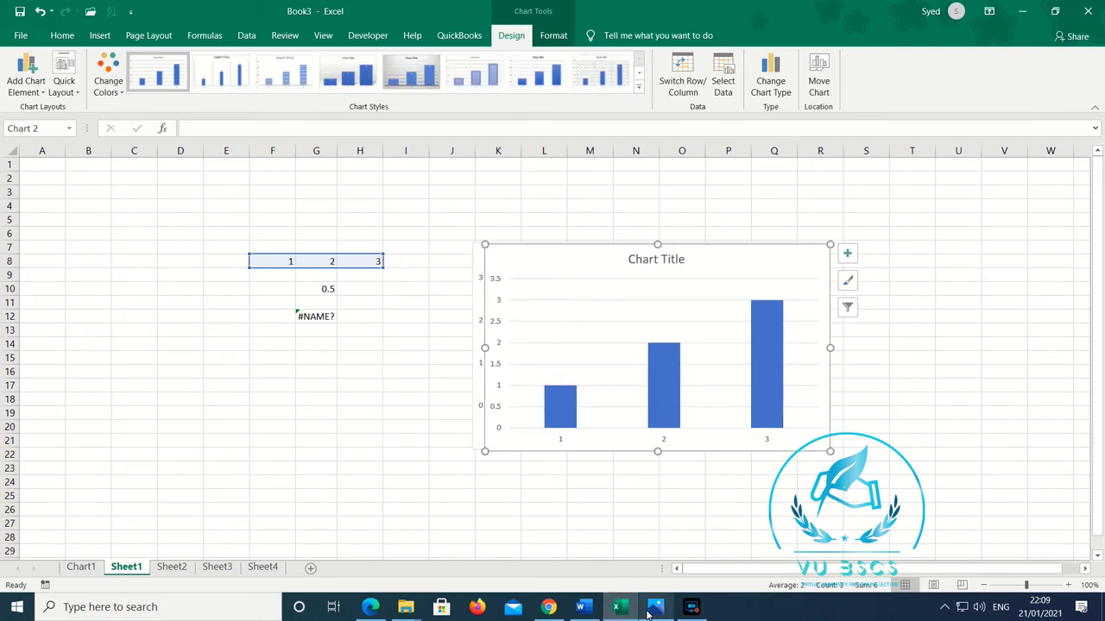
click(583, 607)
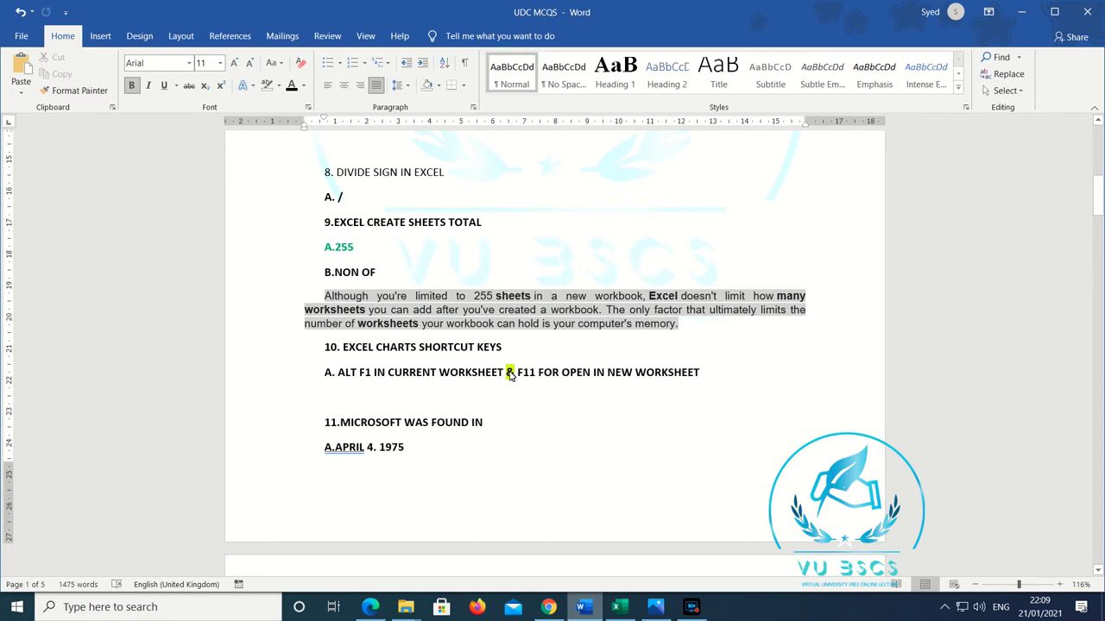
click(616, 607)
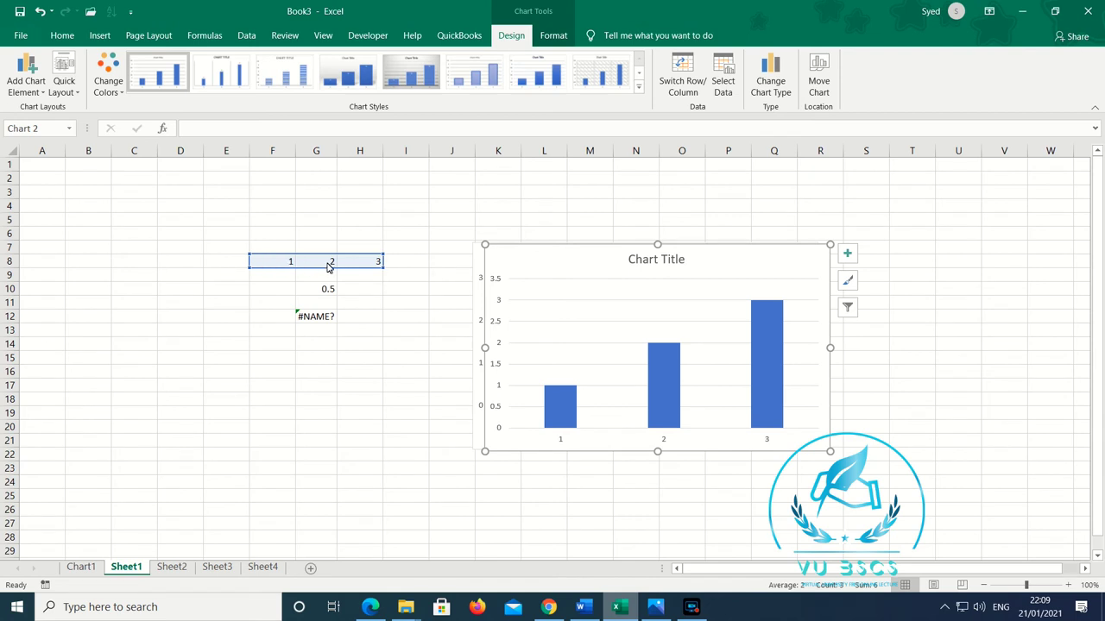
Step: Create a separate chart sheet from the data with F11, return to Sheet1, then scroll the Word document
key(F11)
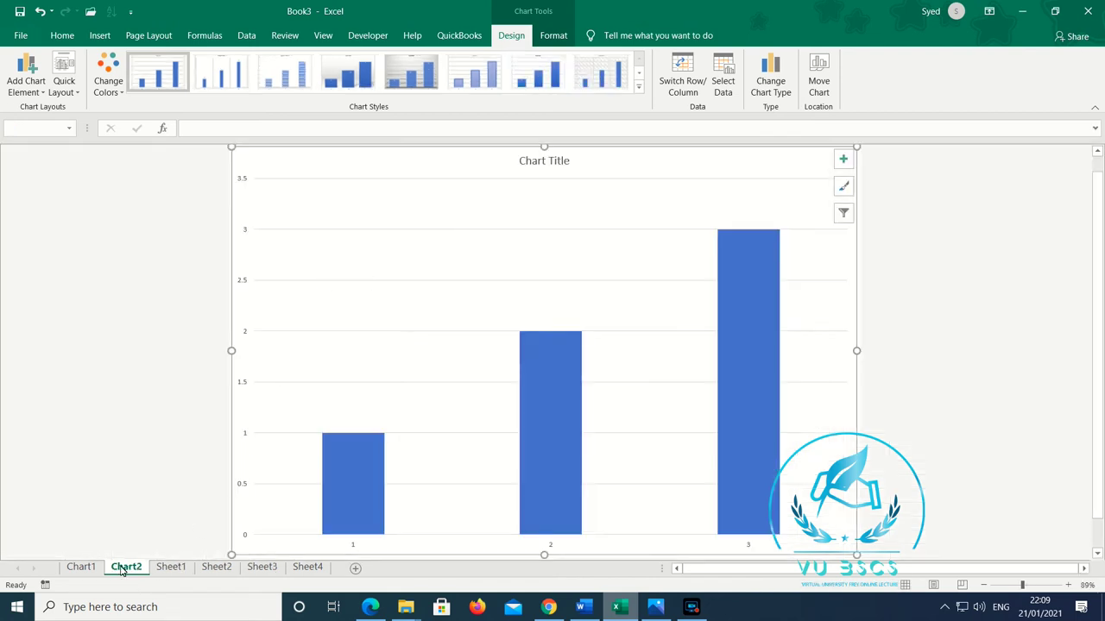
click(82, 568)
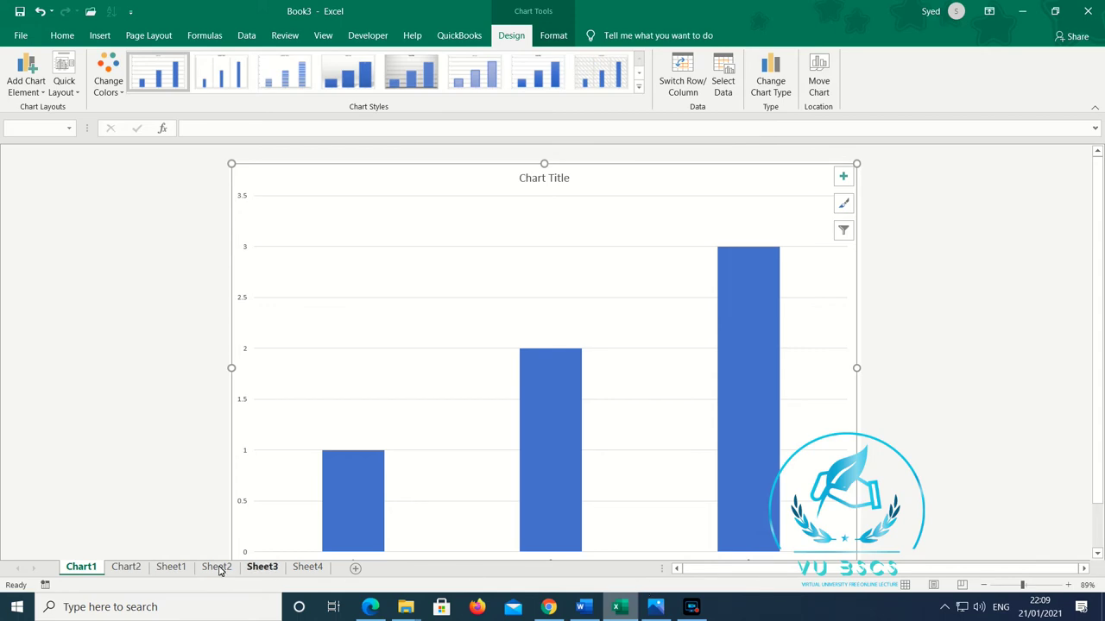
click(165, 568)
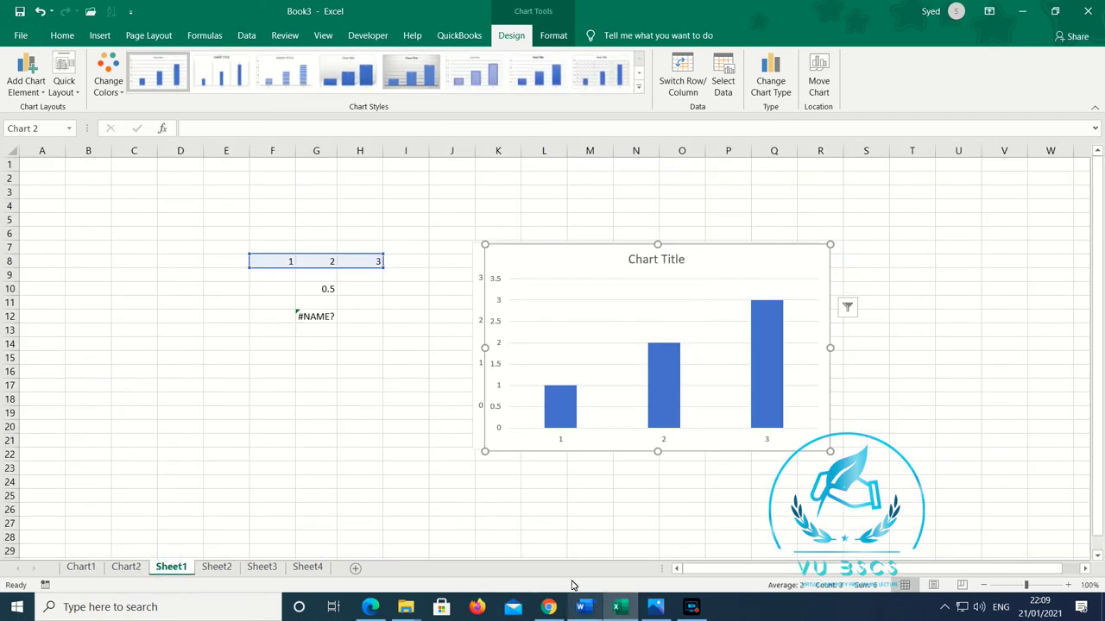
click(592, 606)
scroll(432, 383, down, 2)
scroll(432, 380, down, 1)
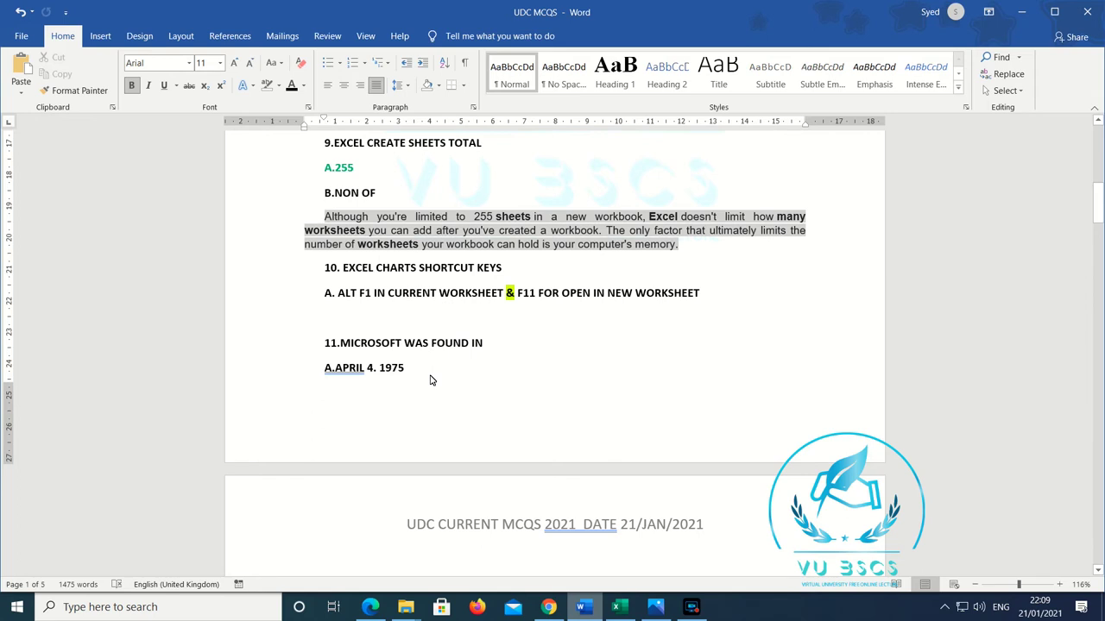
Step: Highlight the year 1975 in question 11's APRIL 4 answer in bright green
scroll(432, 380, down, 1)
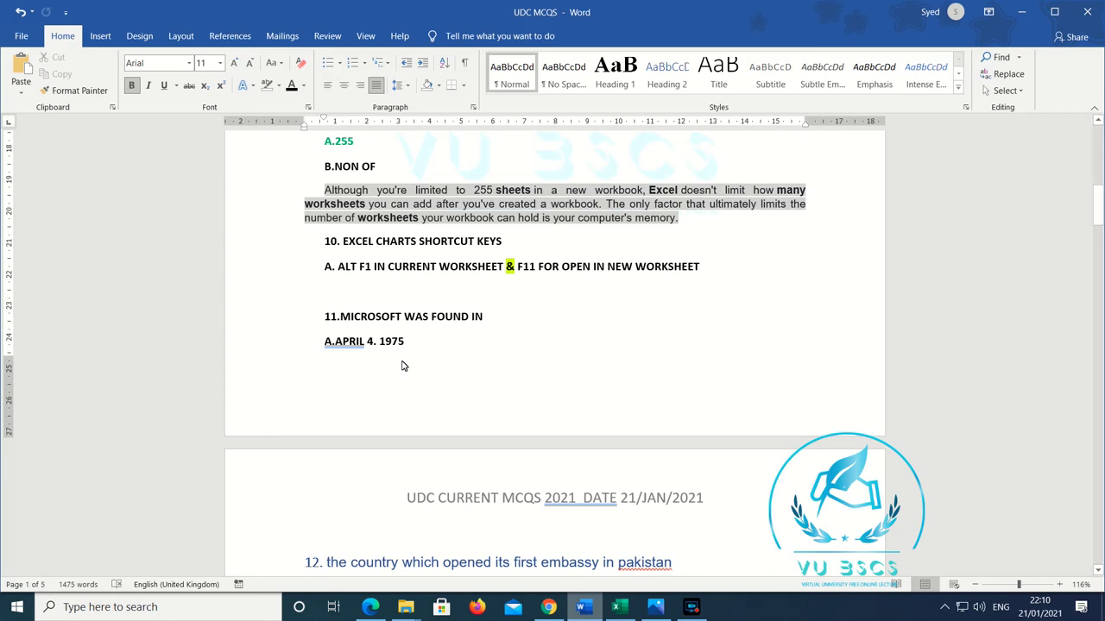
drag(335, 341, 374, 343)
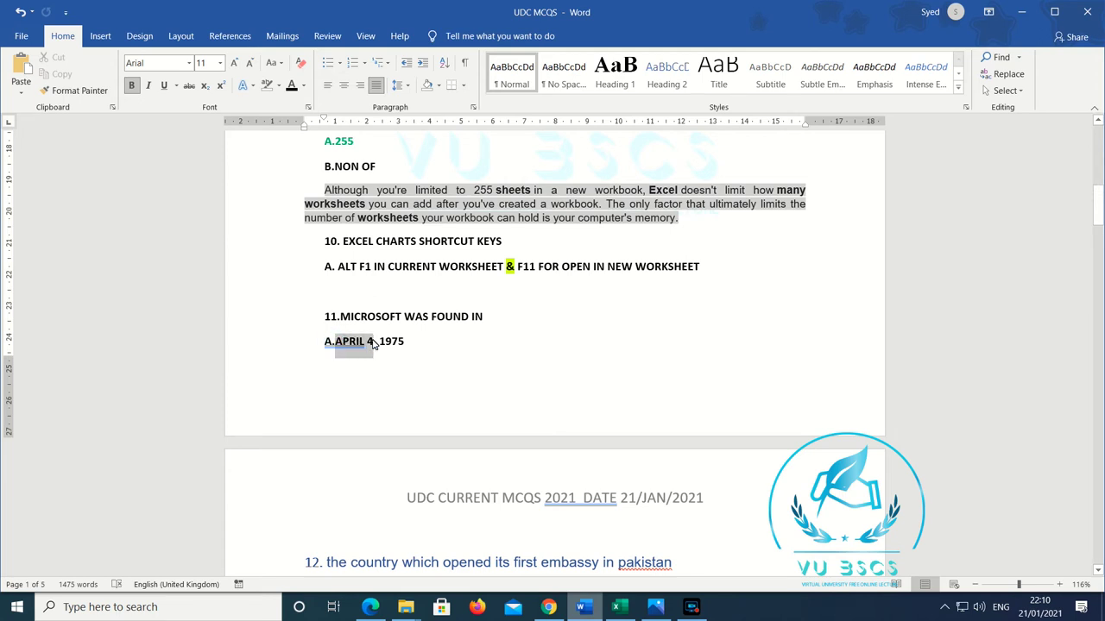
click(380, 342)
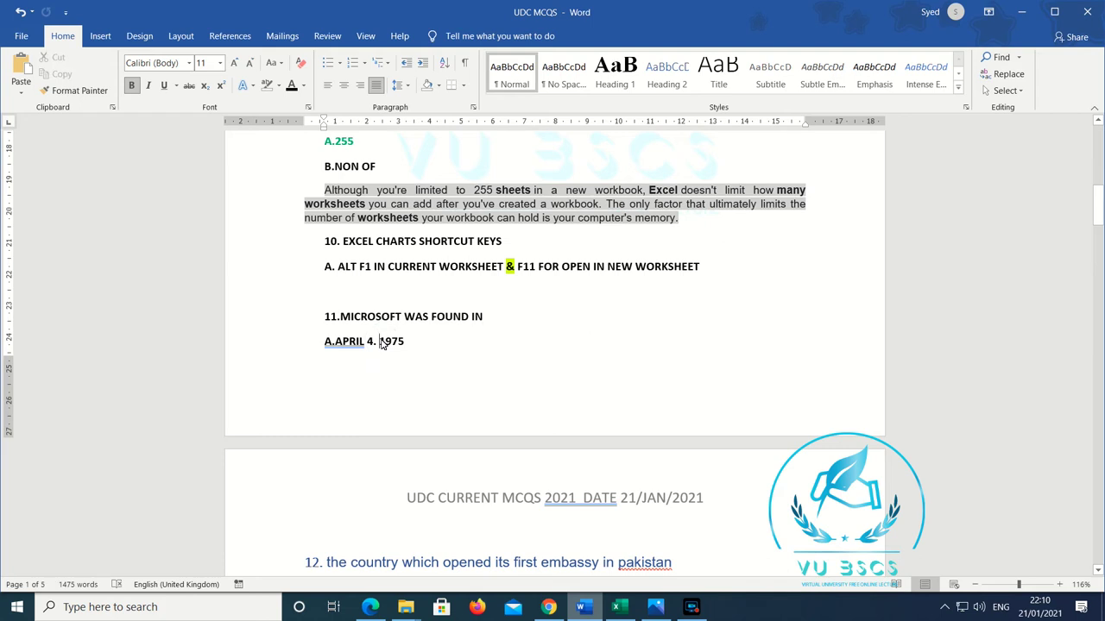
drag(380, 343, 404, 344)
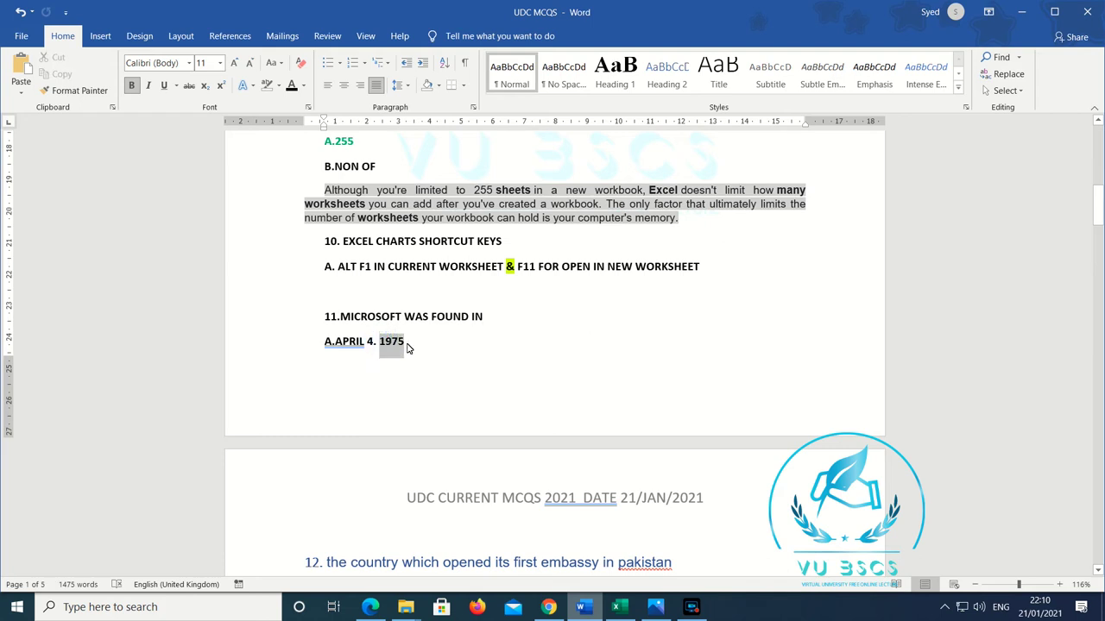
click(277, 86)
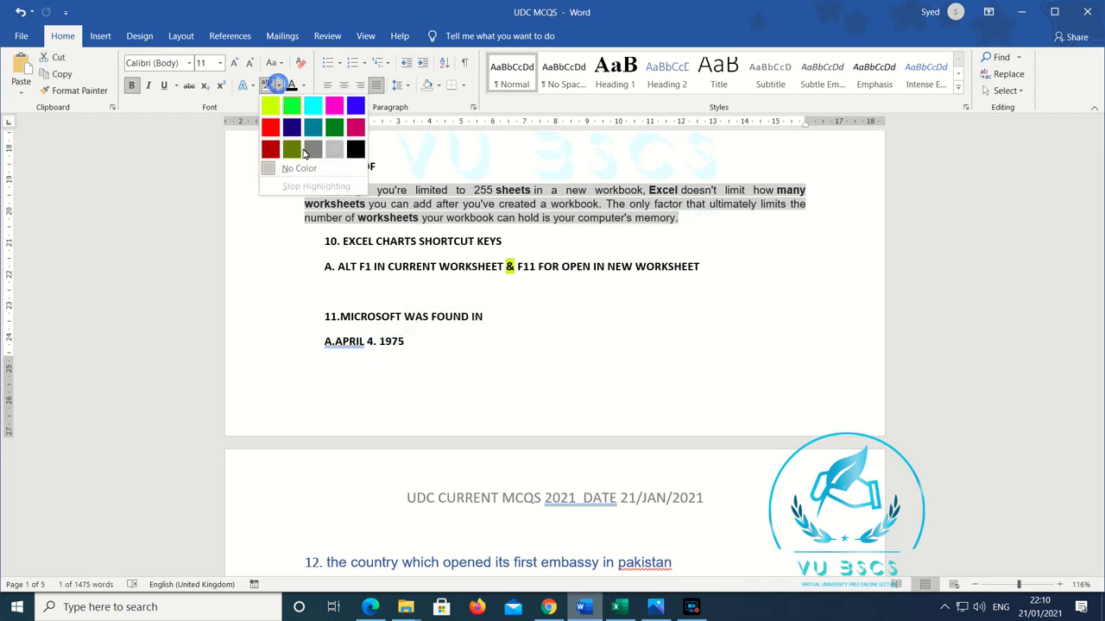
click(290, 100)
scroll(484, 261, down, 2)
scroll(483, 262, down, 2)
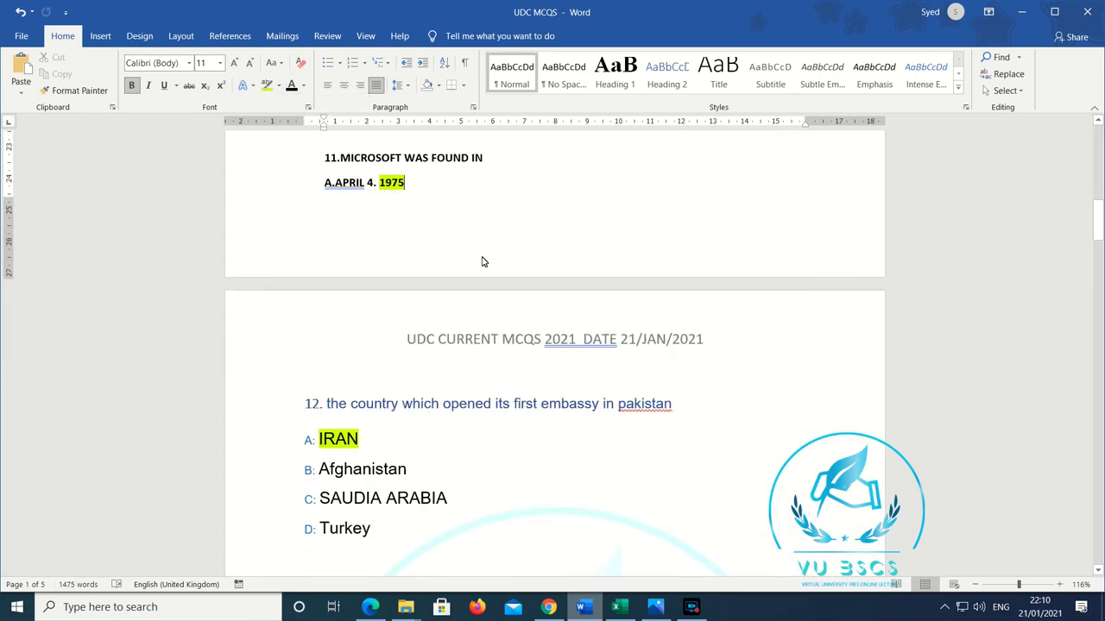
scroll(483, 261, down, 1)
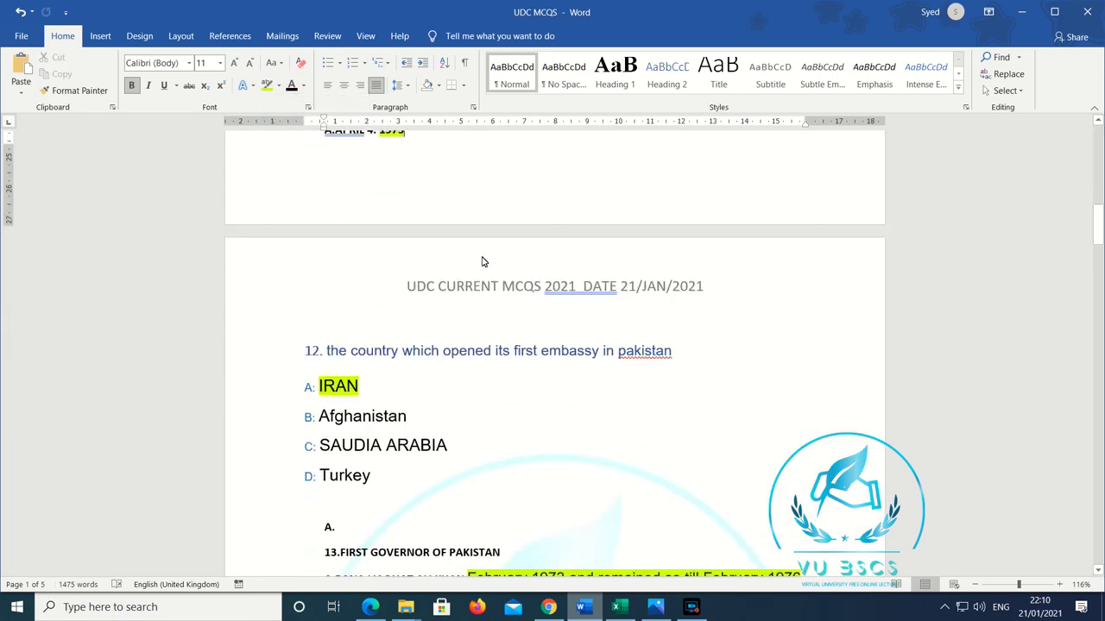
scroll(475, 286, down, 1)
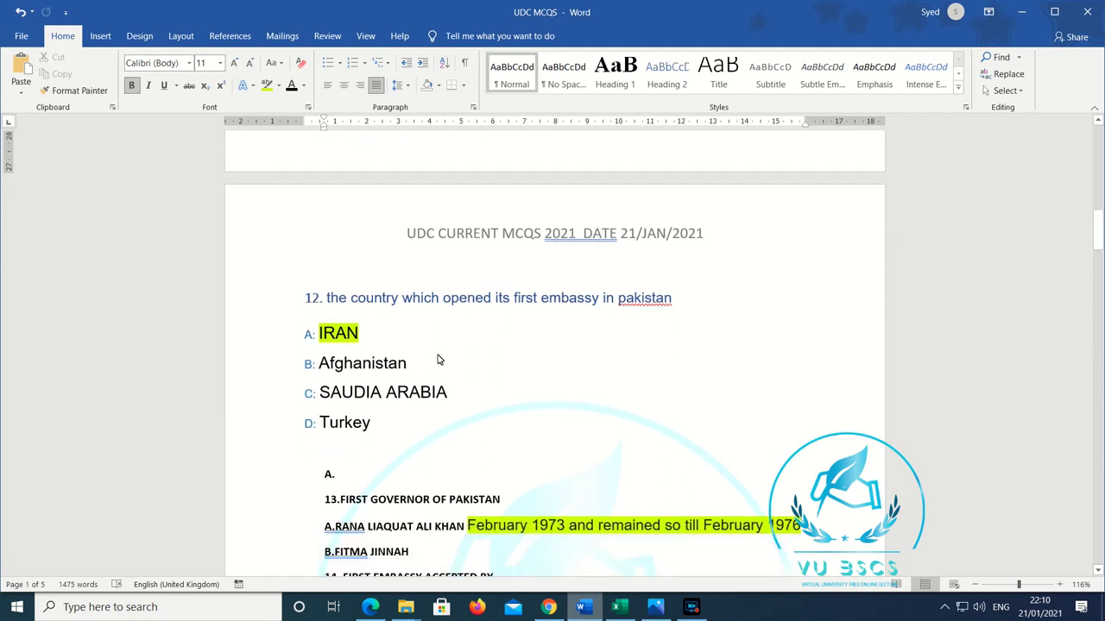
drag(458, 396, 324, 411)
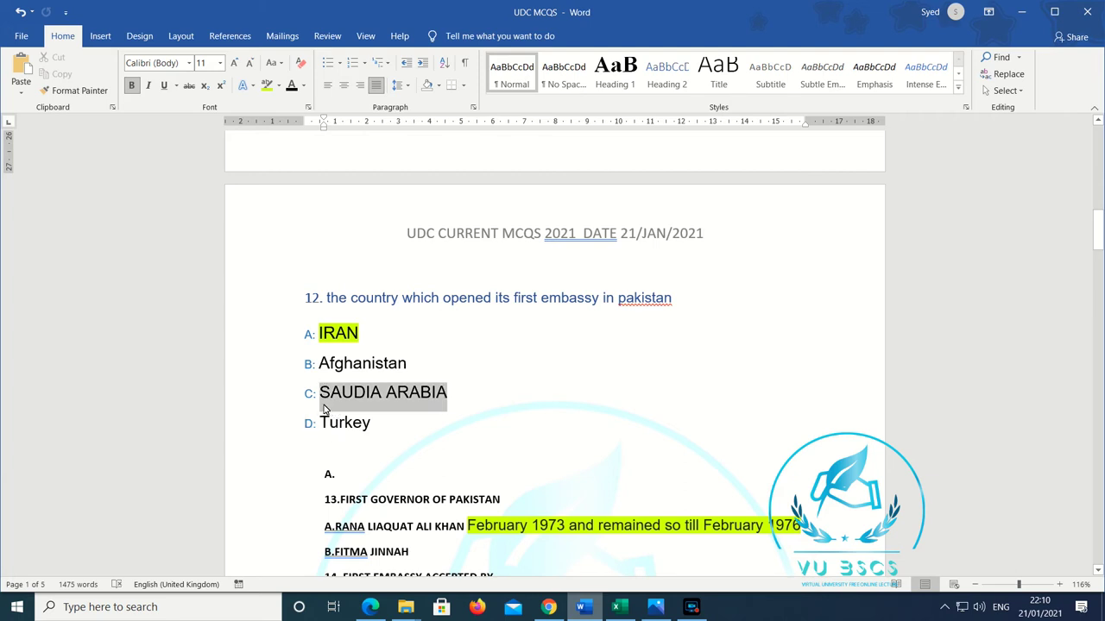
click(422, 417)
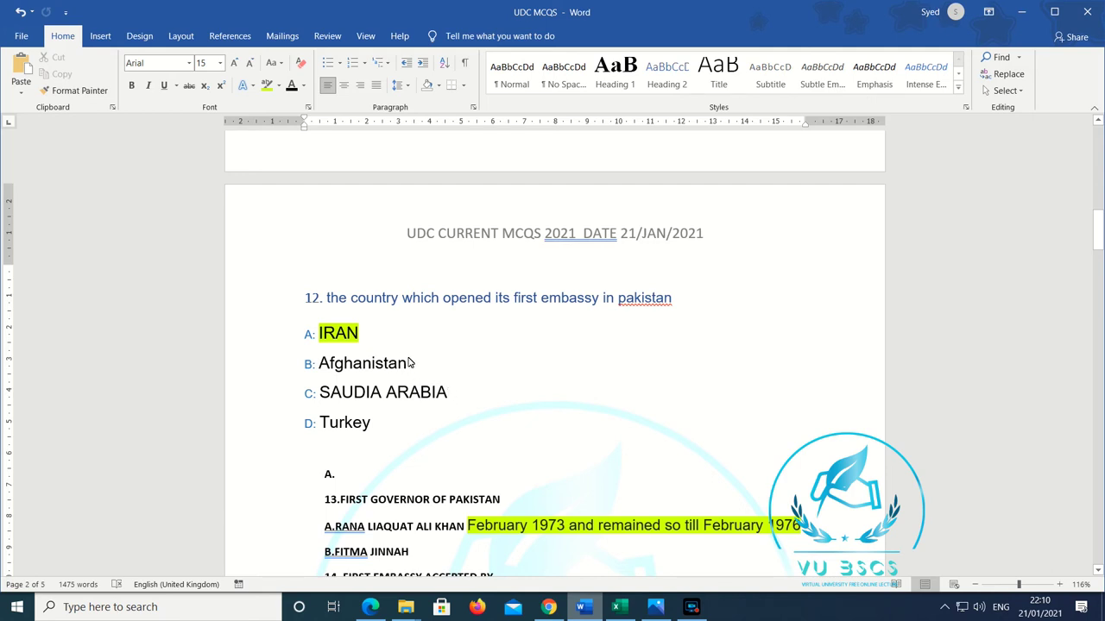
drag(413, 363, 321, 370)
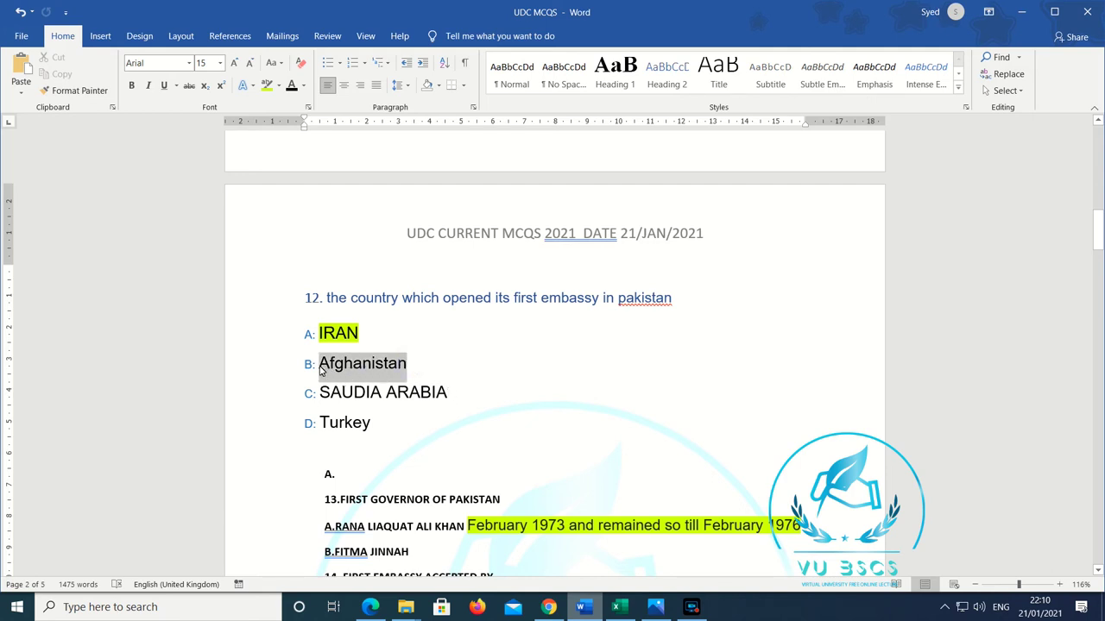
click(367, 397)
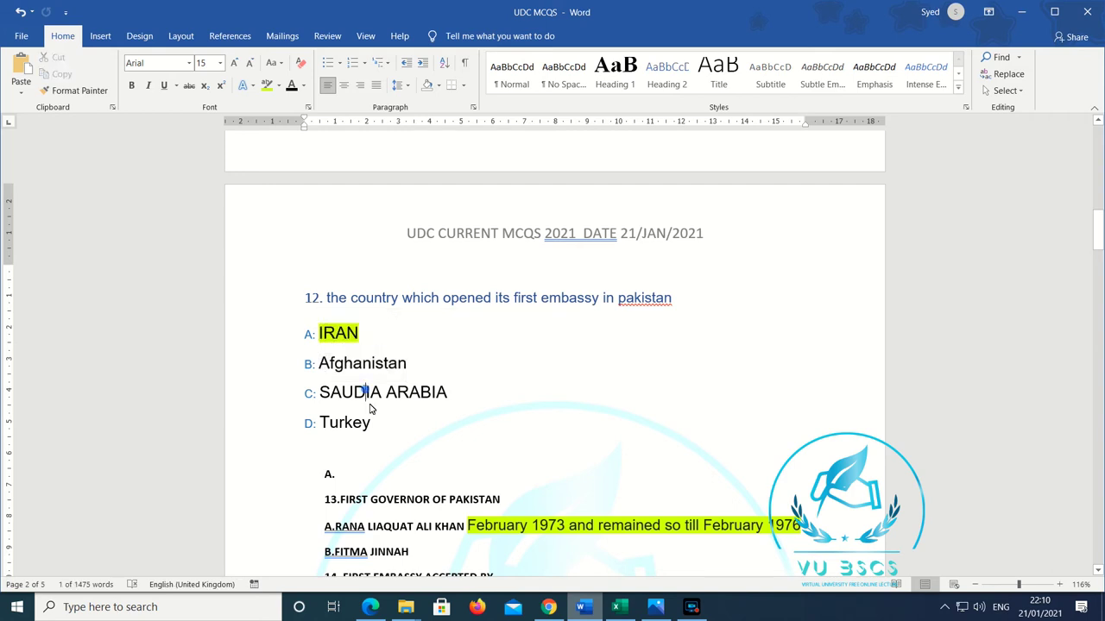
drag(374, 431, 318, 428)
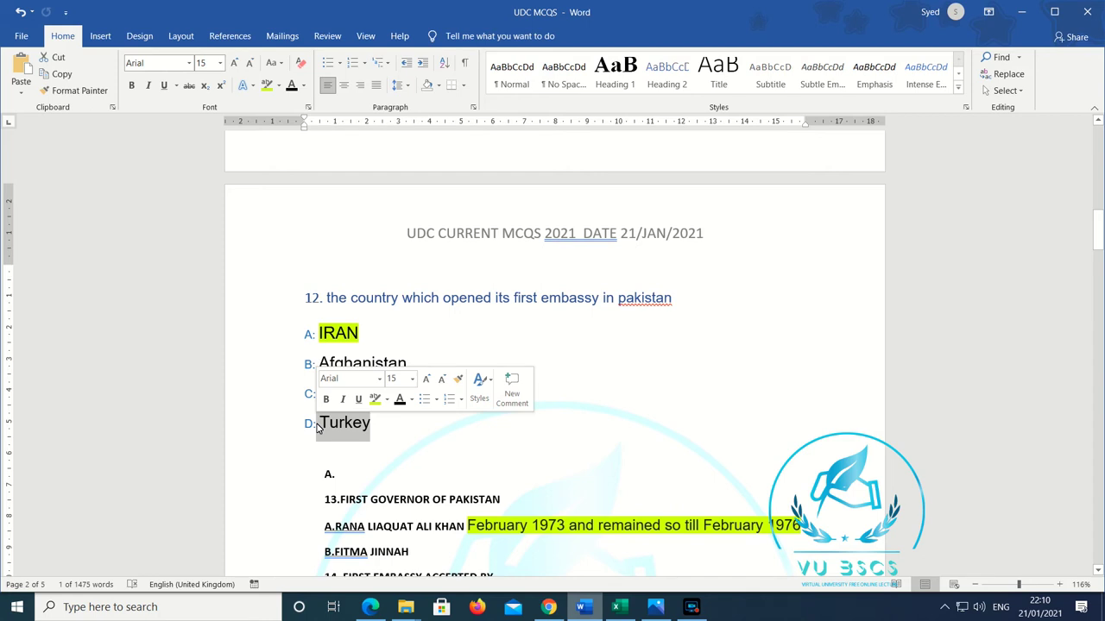
click(394, 449)
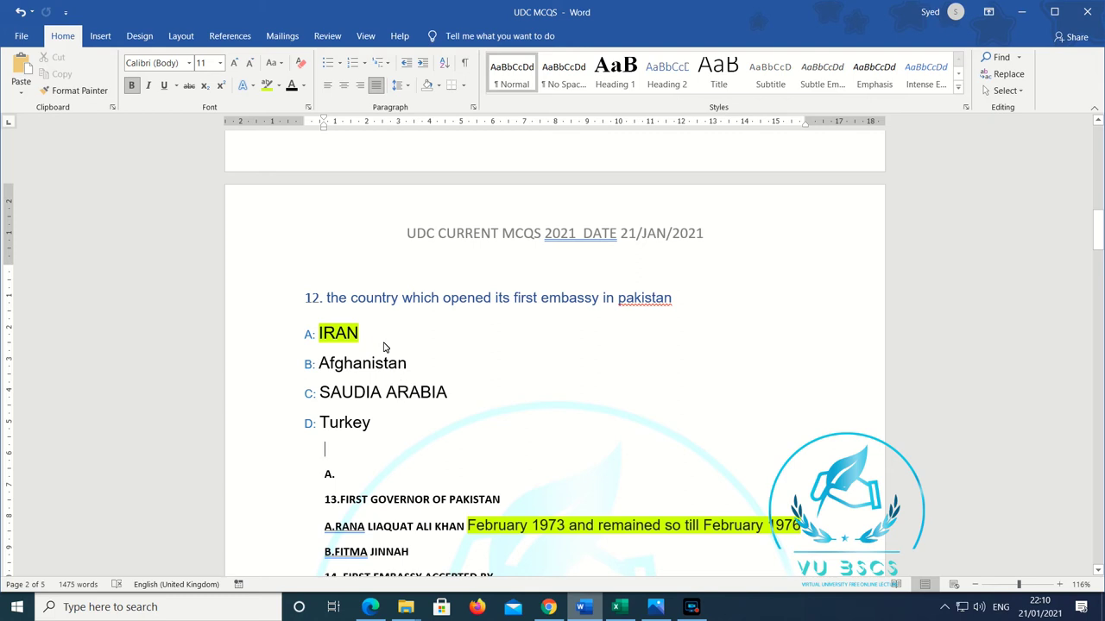
scroll(426, 351, down, 1)
Step: Insert FEMALE after FIRST in question 13's heading
scroll(426, 352, down, 1)
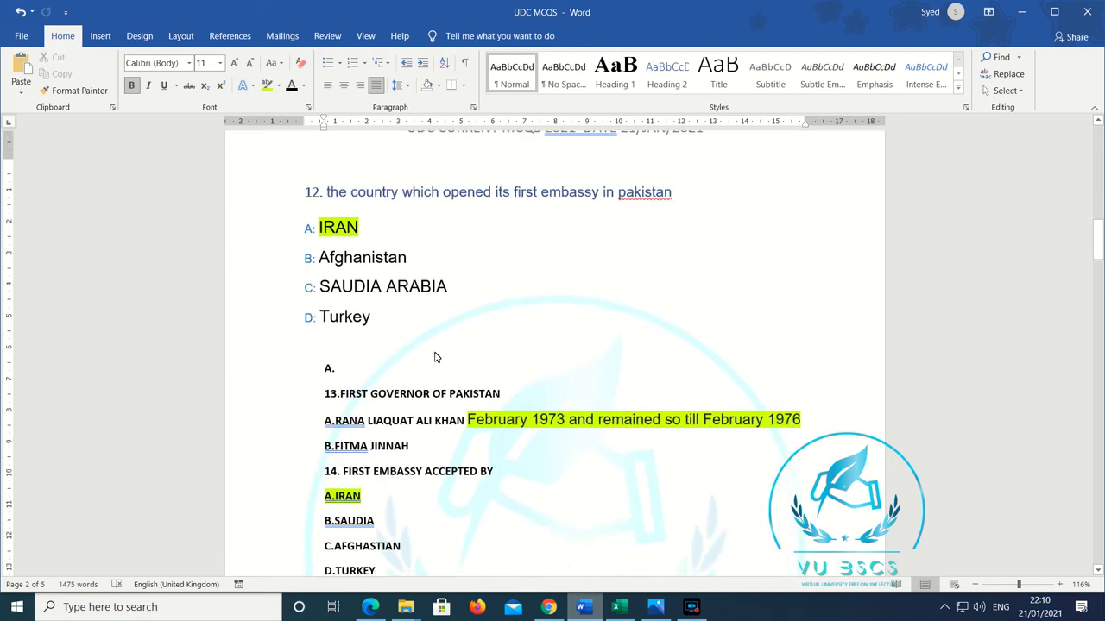
scroll(434, 357, down, 1)
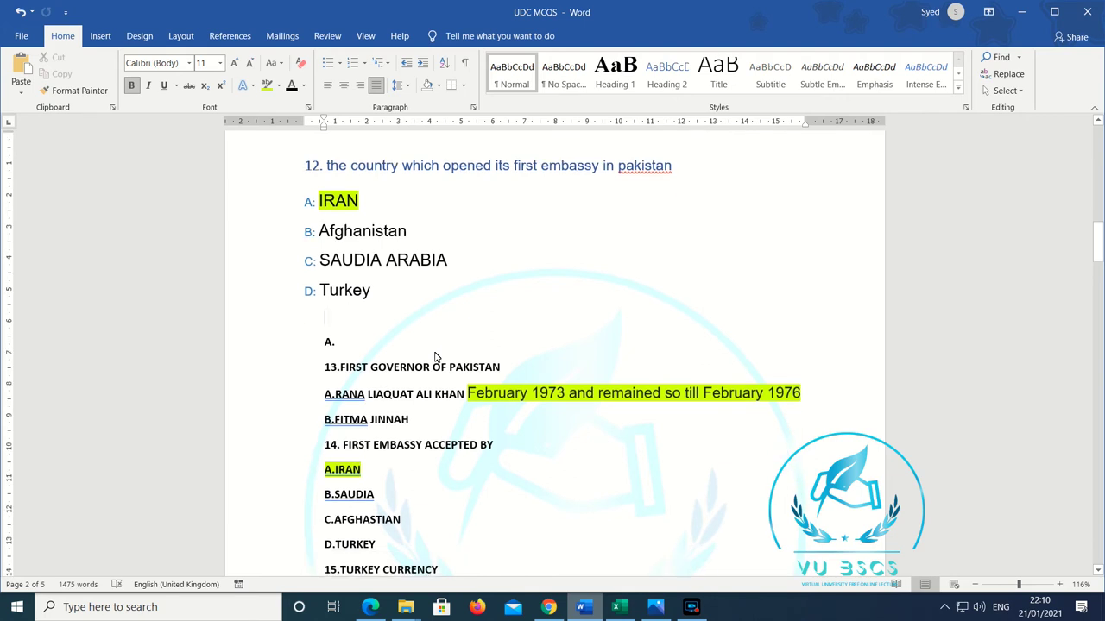
scroll(435, 356, down, 1)
click(368, 340)
text(FEA)
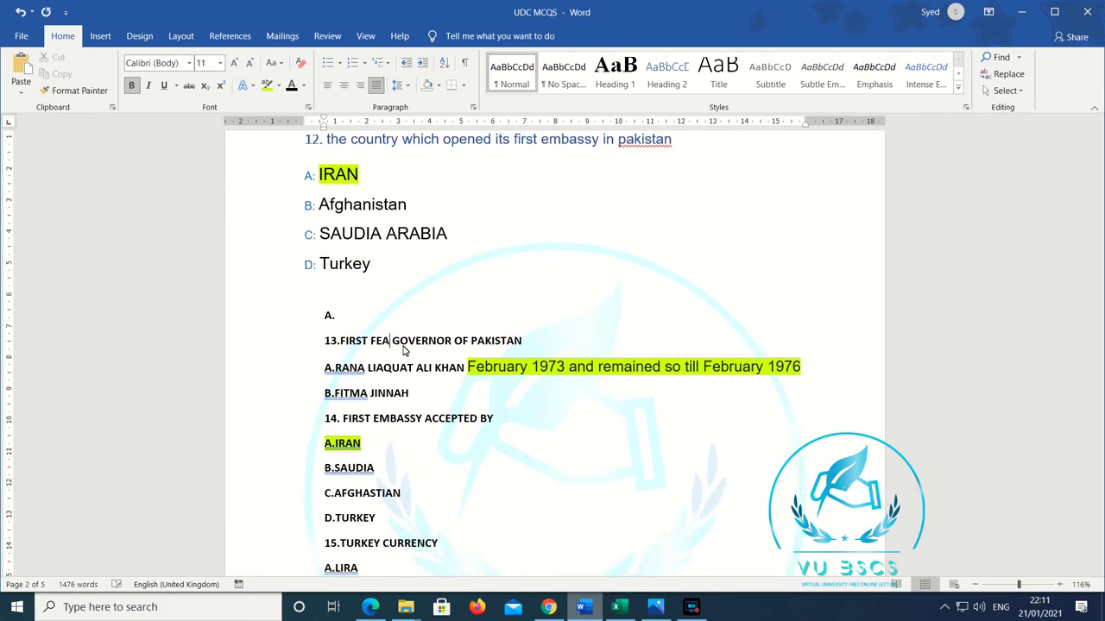
text(MALE)
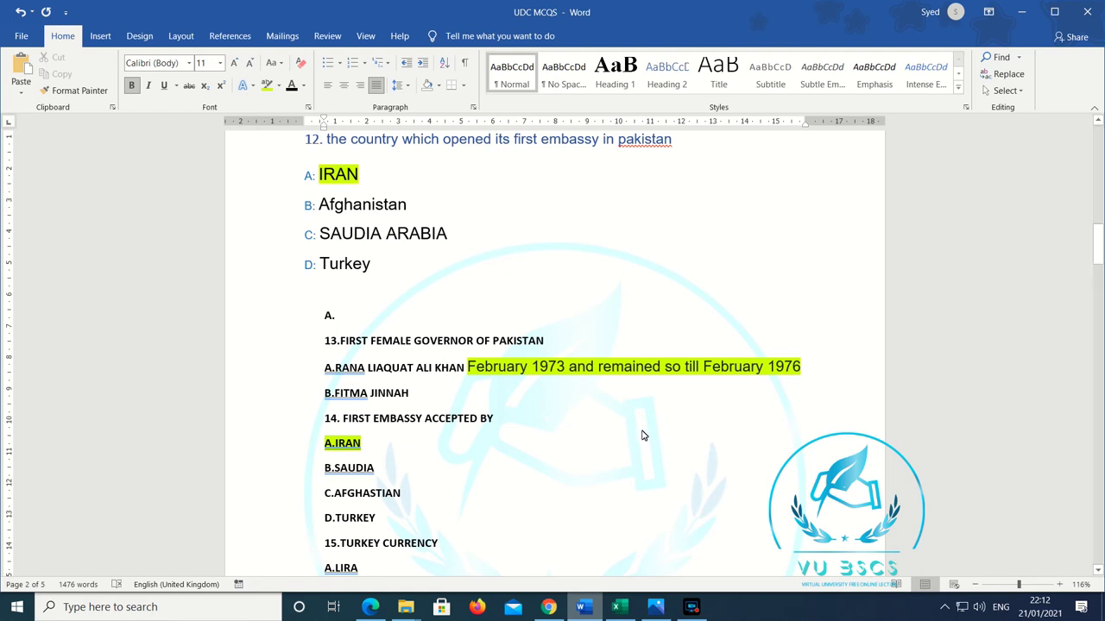
Step: Delete question 14, FIRST EMBASSY ACCEPTED BY, along with its options through D.TURKEY
scroll(643, 440, down, 1)
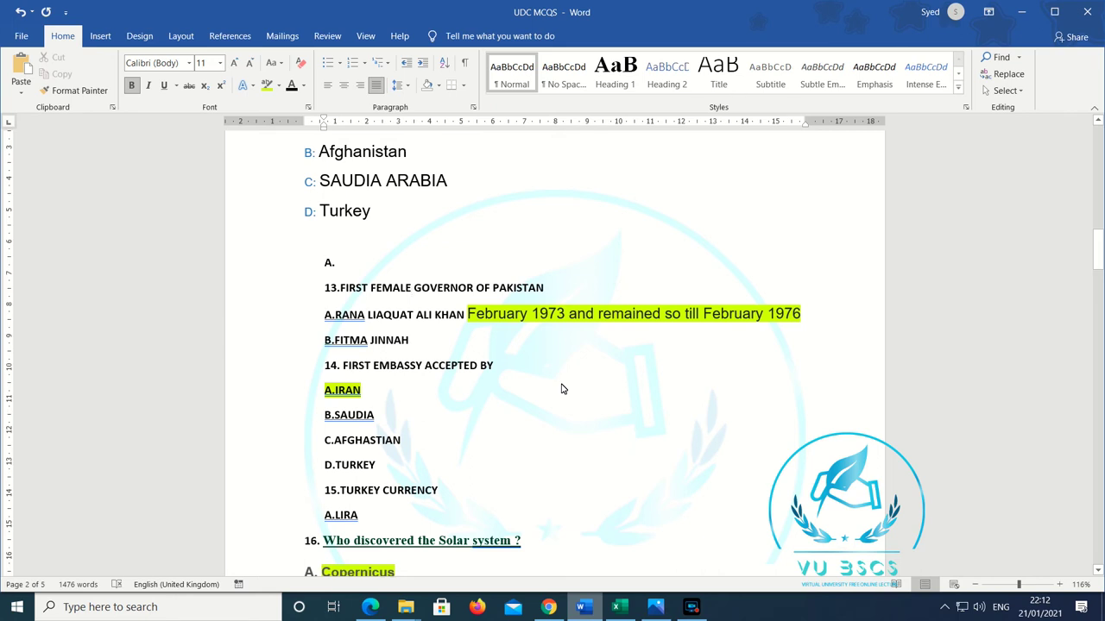
scroll(561, 389, up, 1)
scroll(561, 390, up, 1)
scroll(561, 389, down, 1)
scroll(561, 390, down, 1)
drag(410, 477, 317, 381)
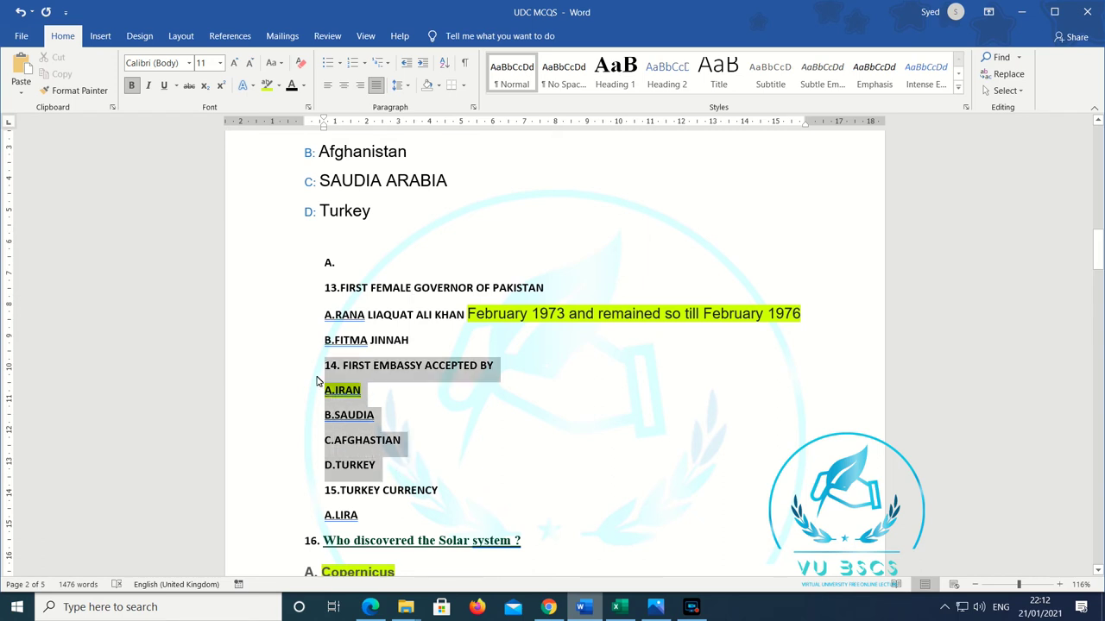
key(Delete)
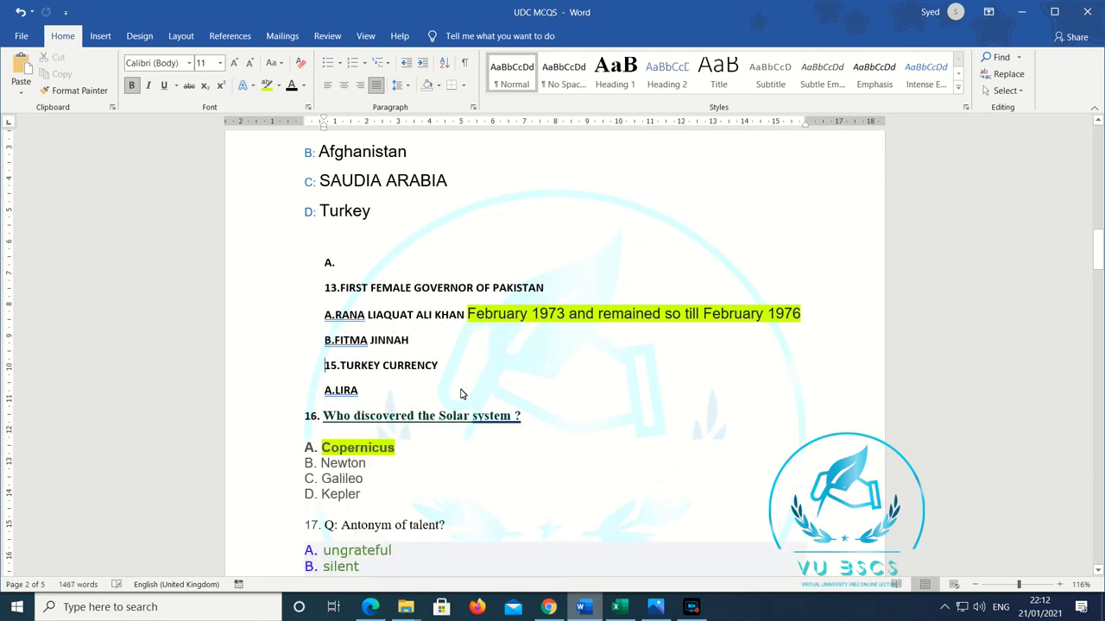
scroll(460, 393, up, 2)
scroll(460, 393, down, 2)
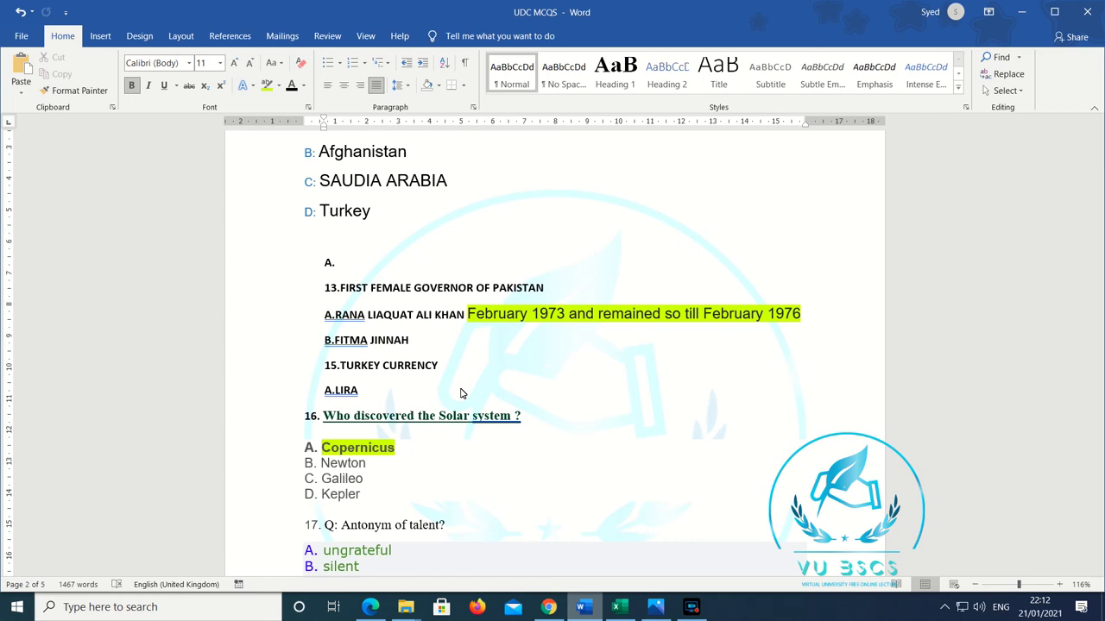
scroll(431, 389, down, 1)
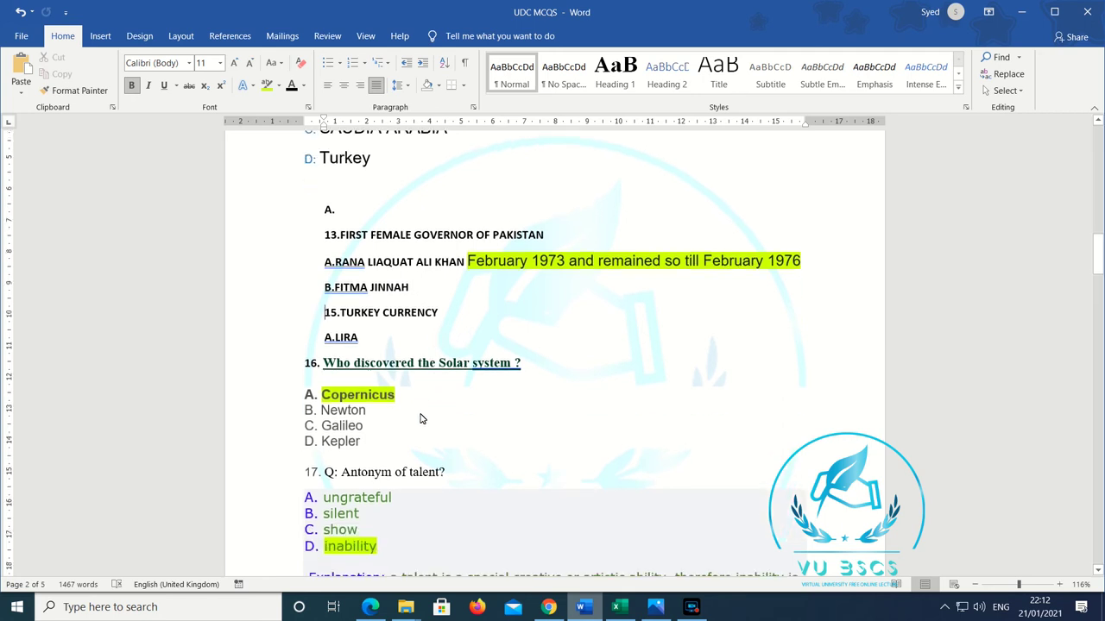
scroll(420, 419, down, 1)
scroll(411, 379, down, 1)
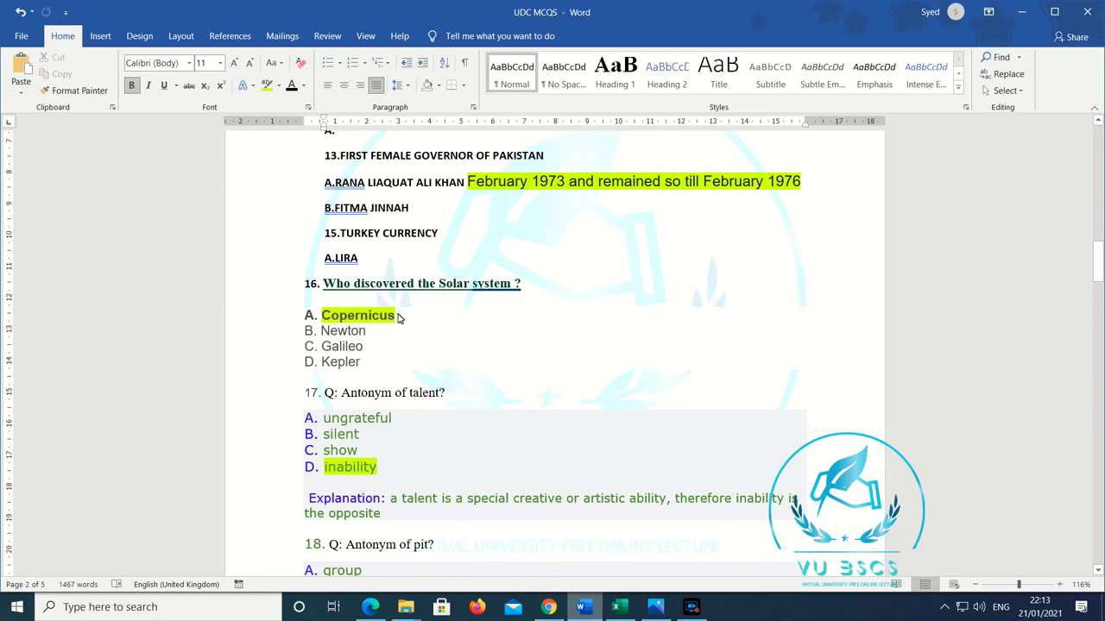
scroll(362, 319, down, 2)
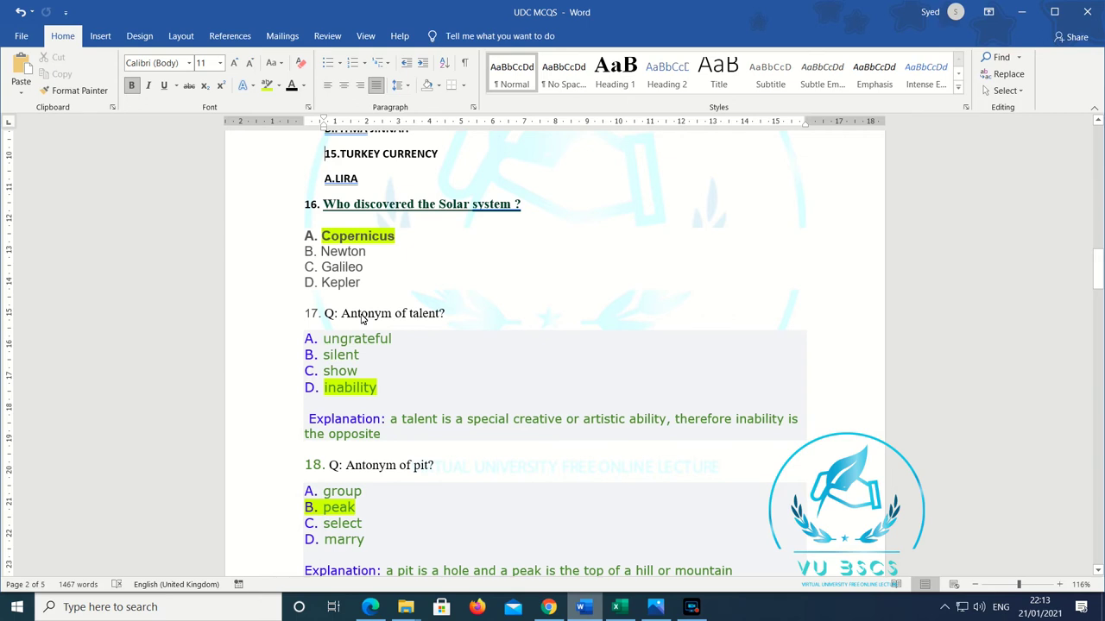
scroll(362, 319, down, 1)
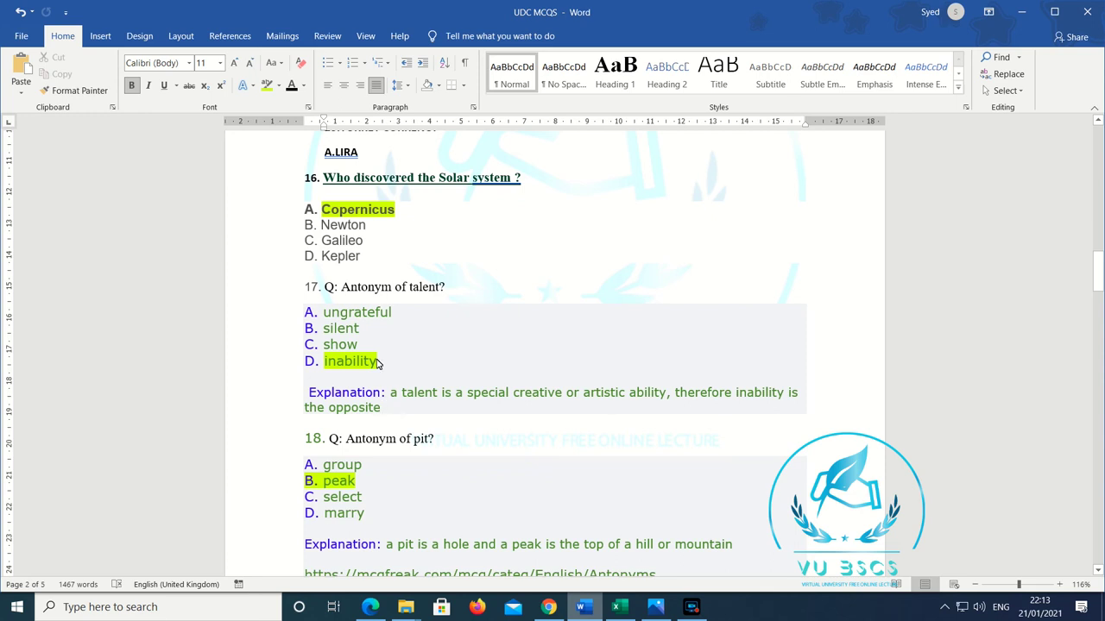
scroll(377, 363, down, 2)
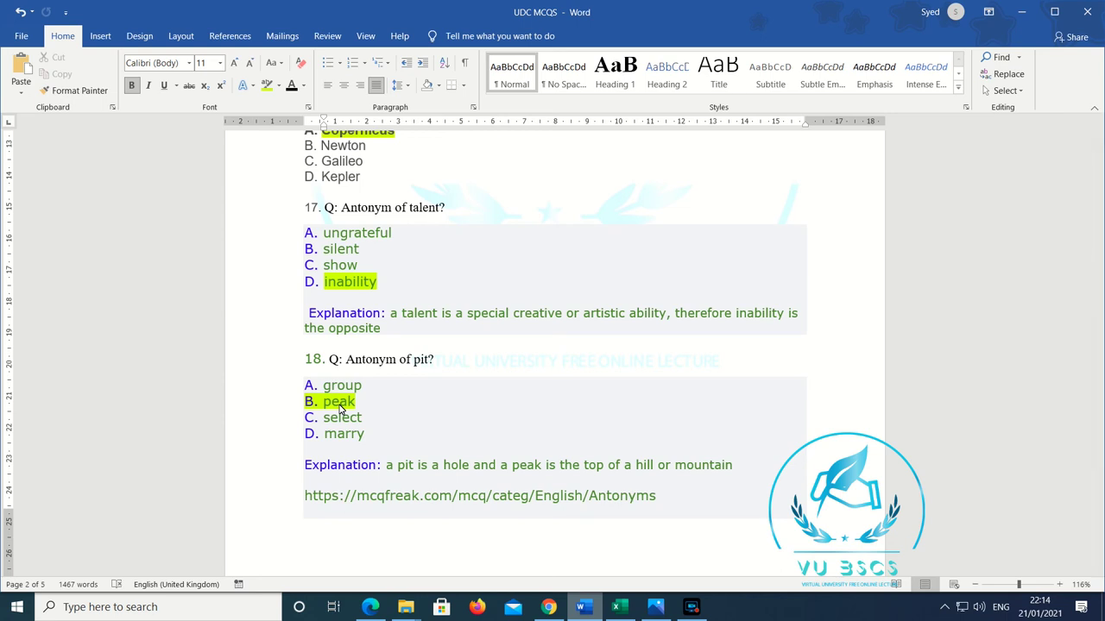
scroll(376, 402, down, 2)
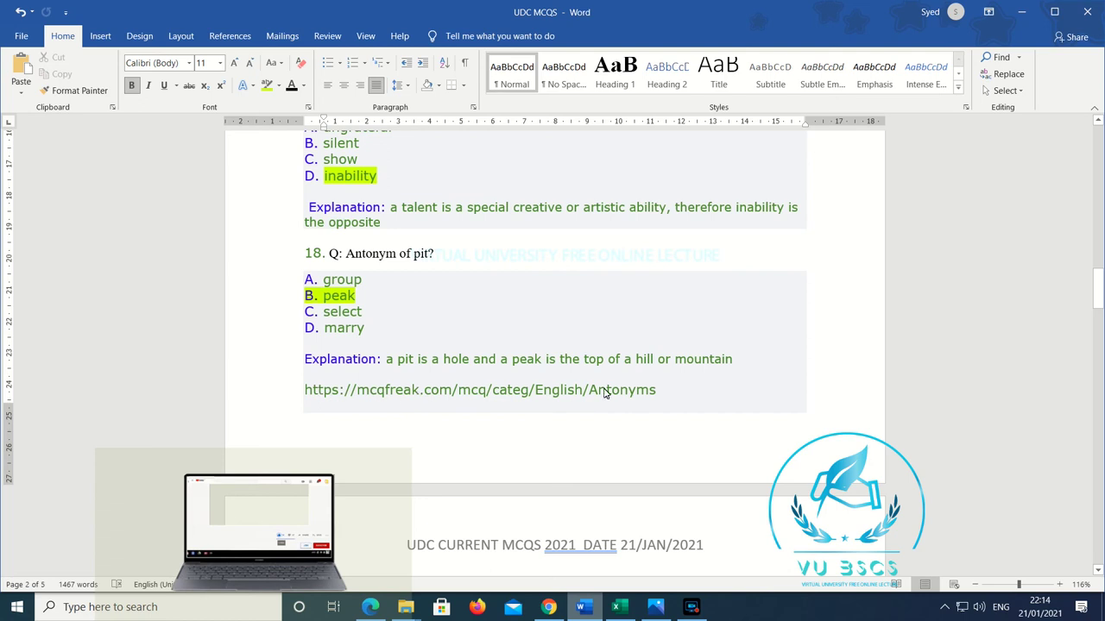
scroll(456, 305, up, 1)
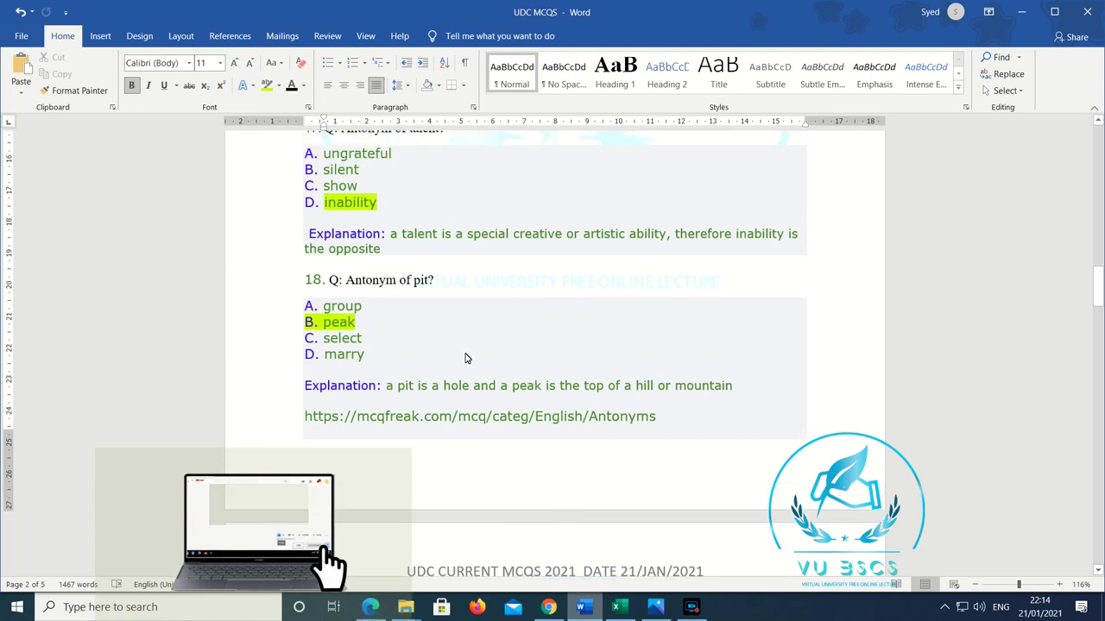
scroll(464, 358, down, 1)
scroll(465, 358, down, 3)
scroll(464, 358, down, 1)
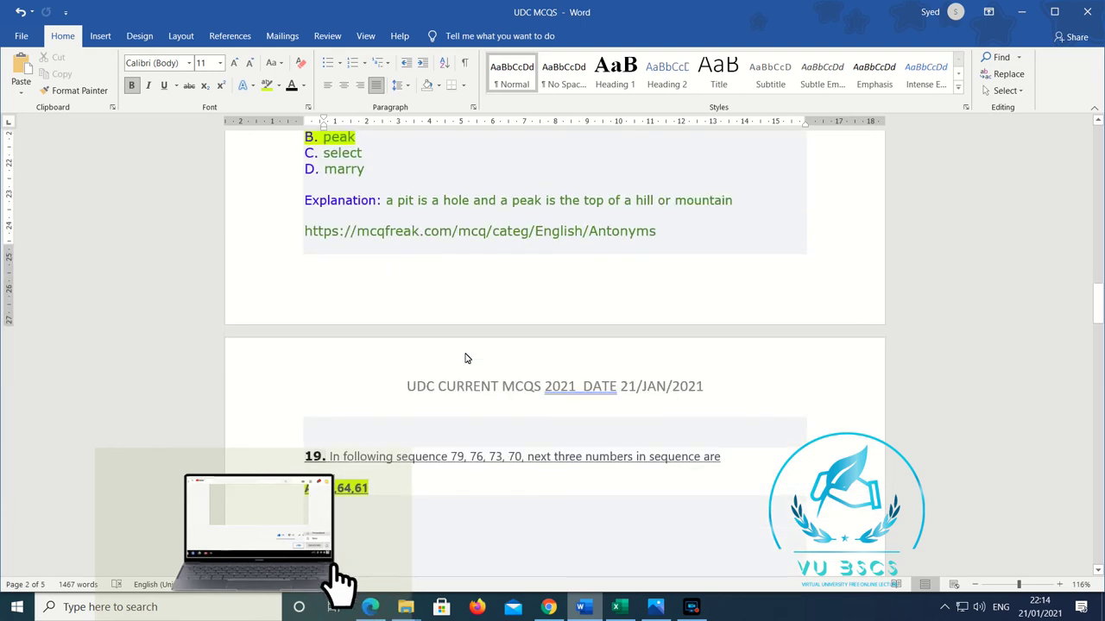
scroll(464, 358, down, 2)
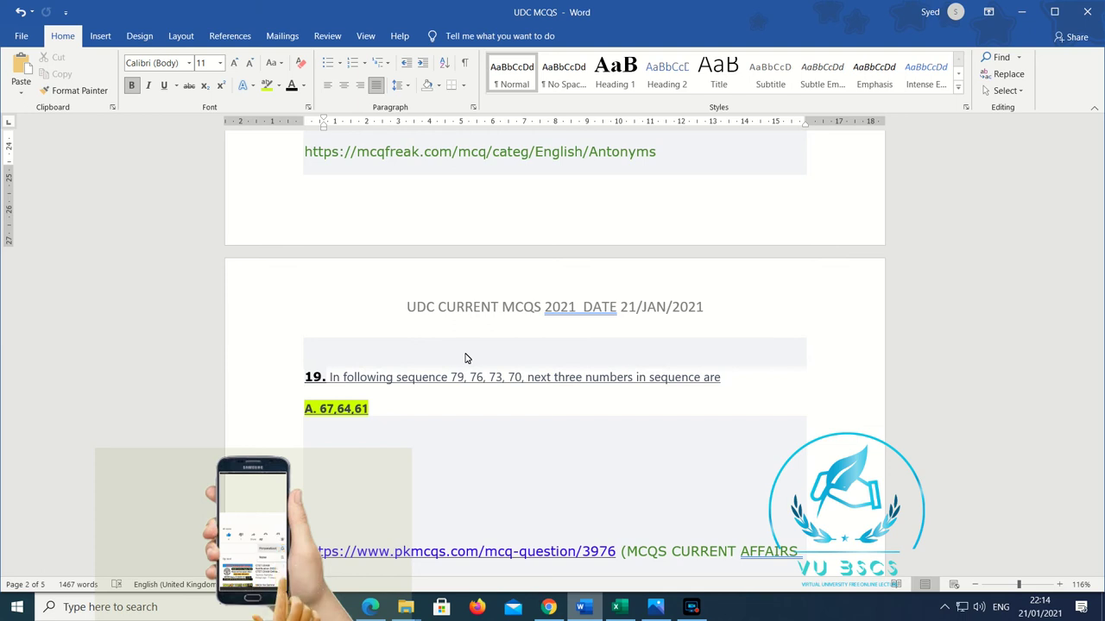
drag(451, 380, 521, 383)
mouse_move(483, 377)
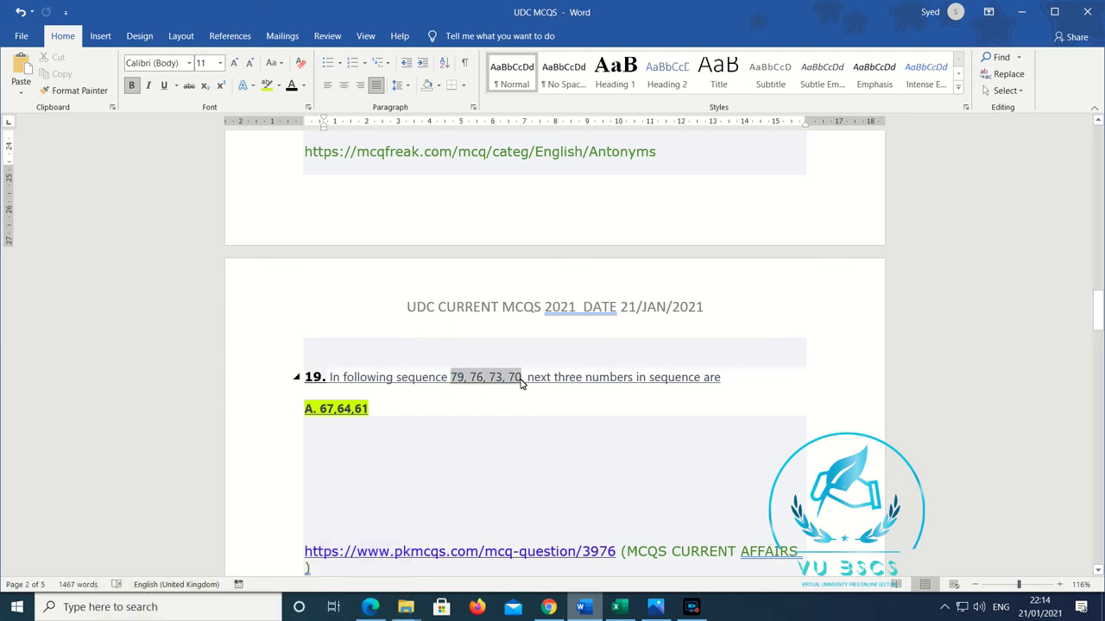
click(523, 390)
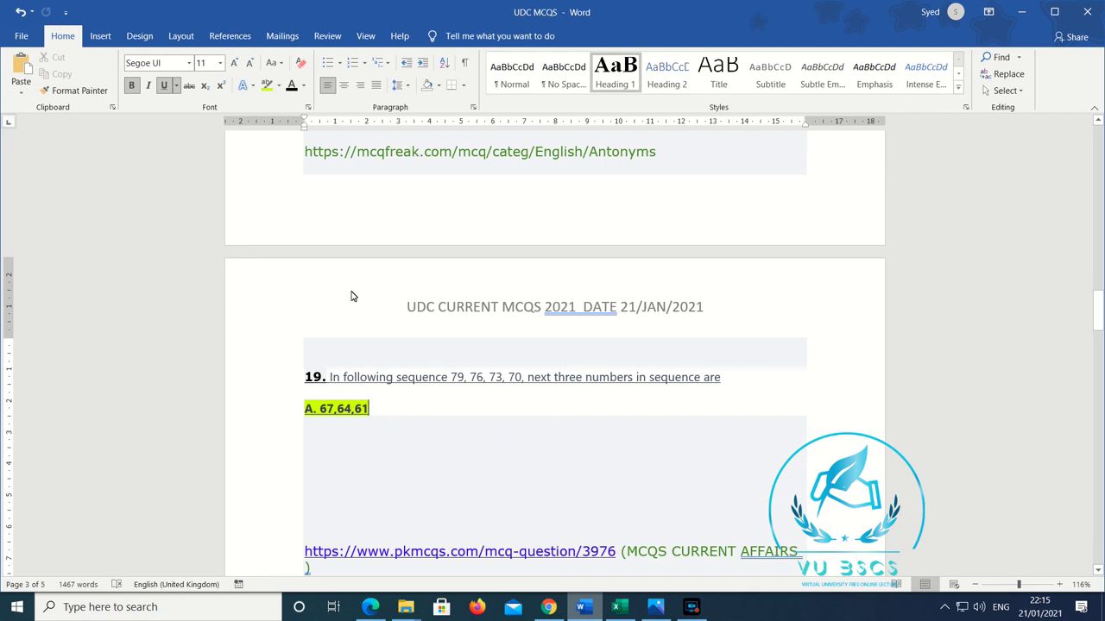
mouse_move(336, 408)
scroll(434, 404, down, 1)
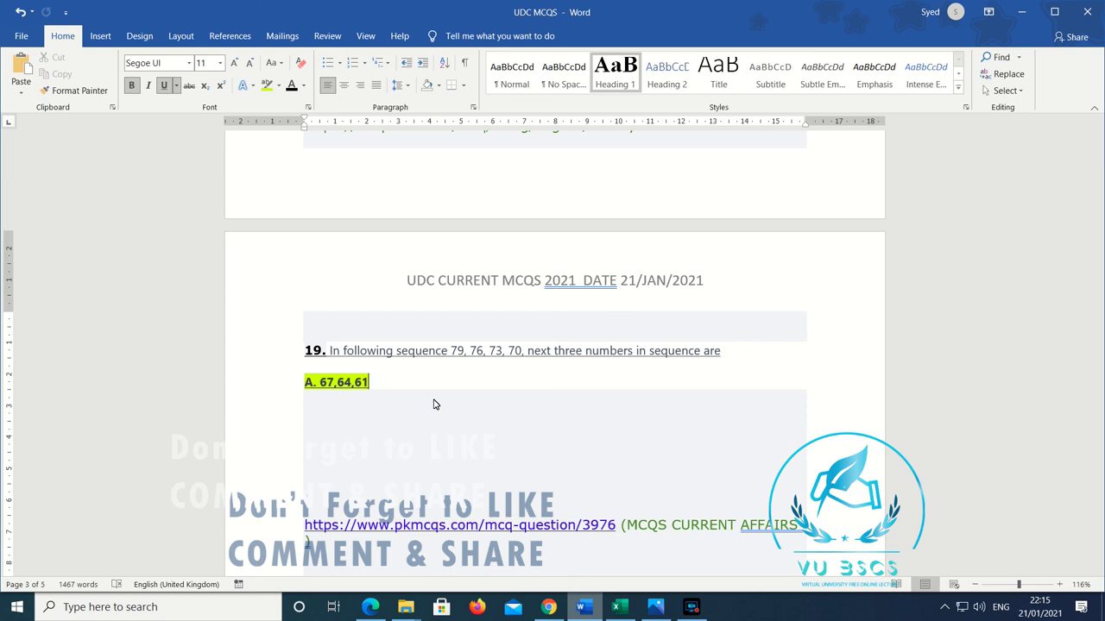
scroll(434, 404, down, 2)
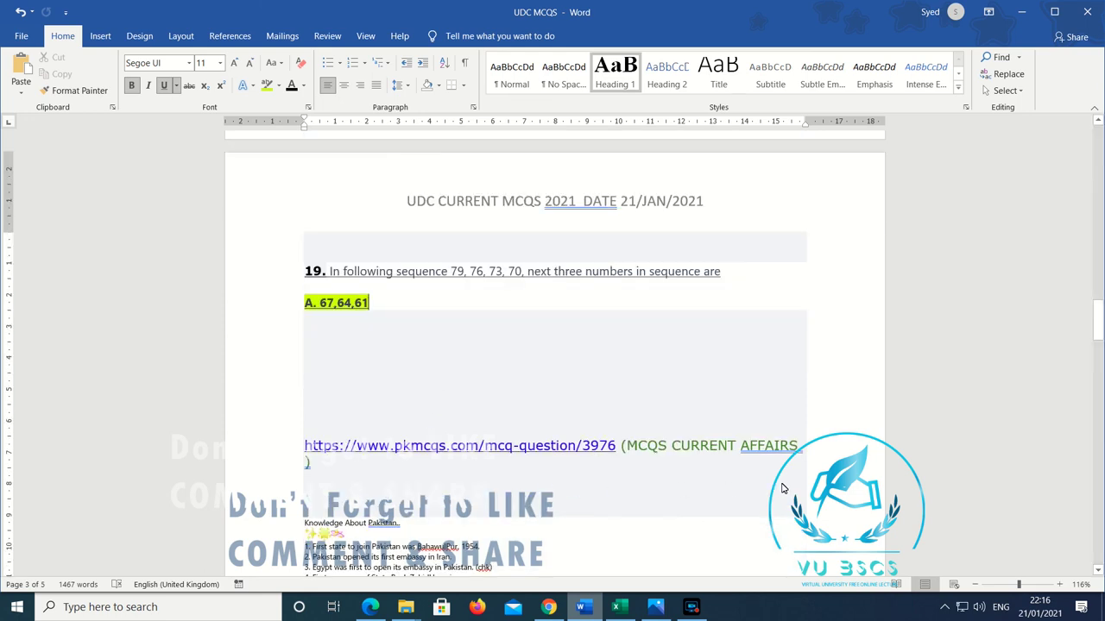
drag(827, 455, 313, 450)
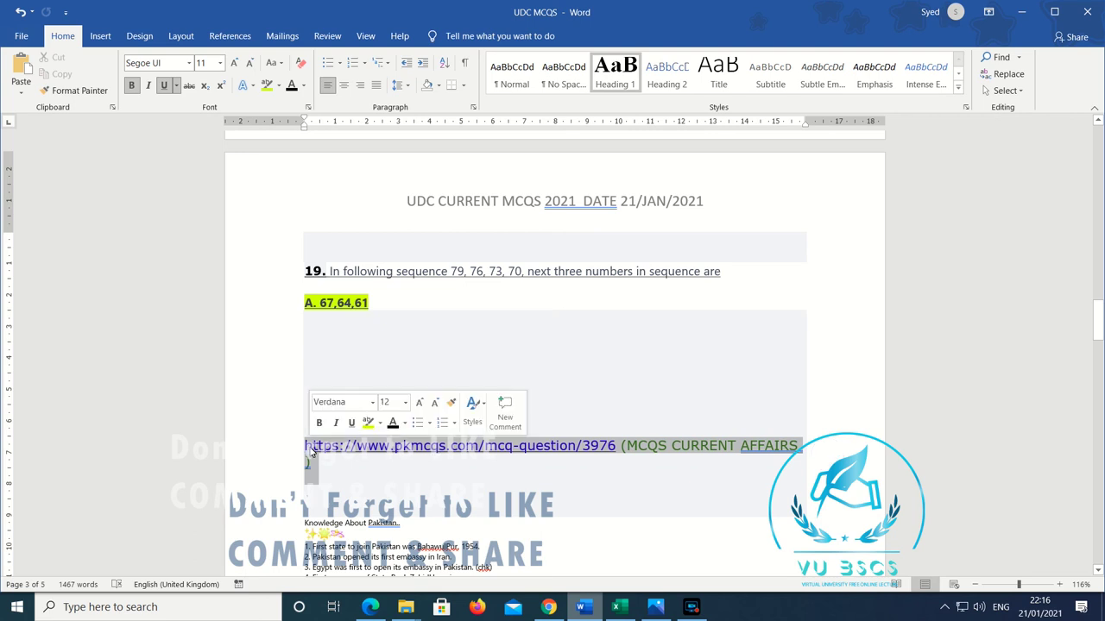
scroll(449, 397, down, 2)
click(462, 436)
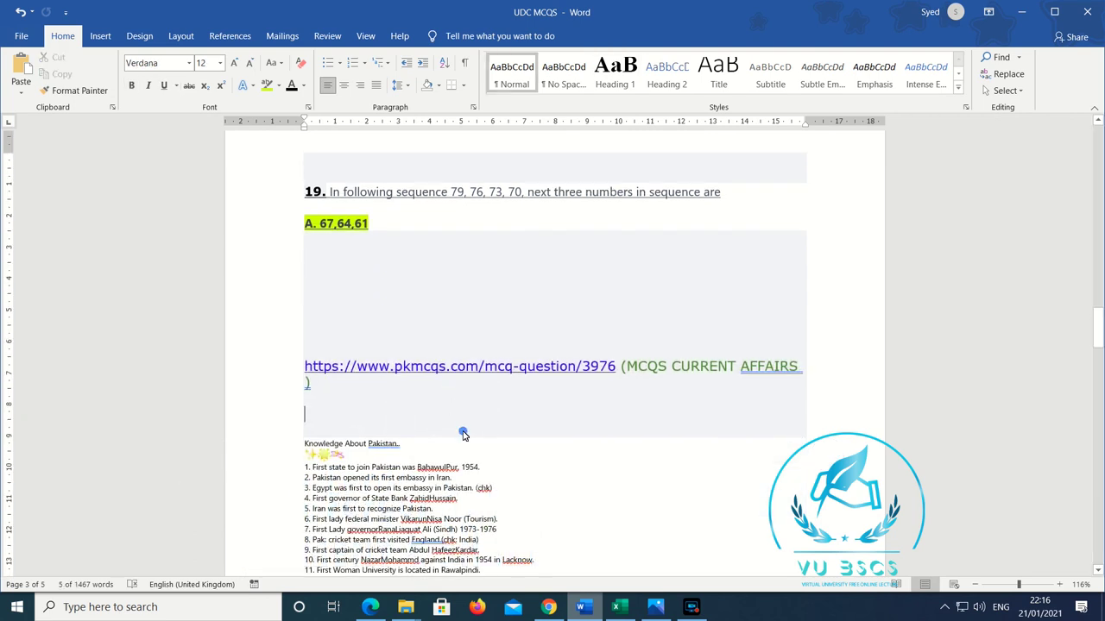
scroll(461, 432, down, 2)
drag(304, 368, 557, 477)
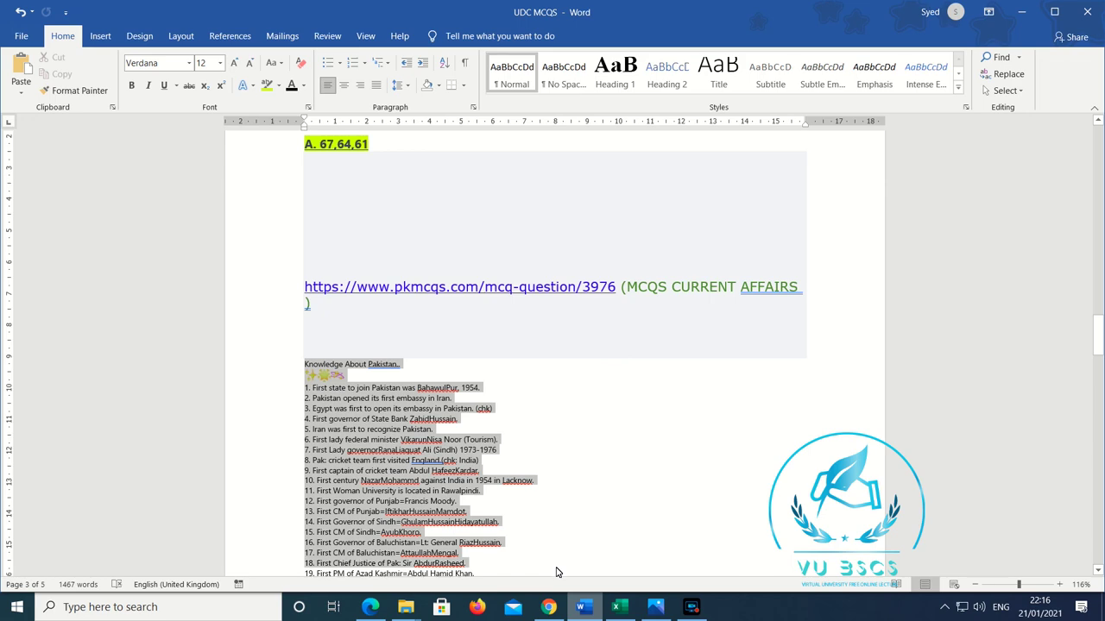
drag(558, 476, 560, 571)
scroll(572, 486, down, 1)
scroll(571, 479, down, 2)
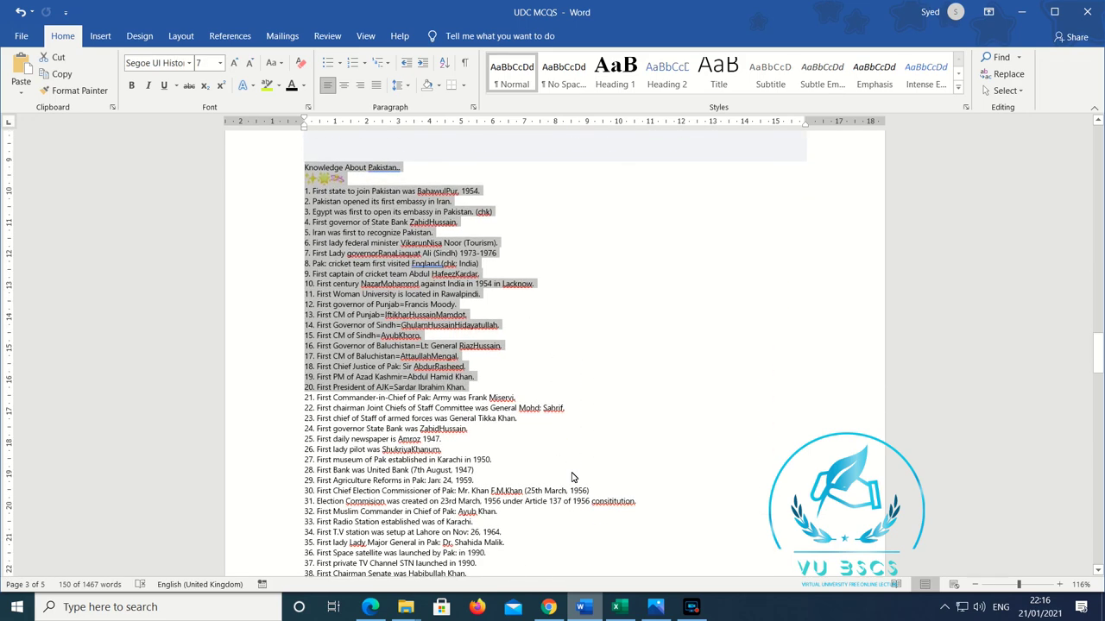
scroll(571, 478, down, 1)
scroll(571, 477, down, 1)
scroll(571, 477, down, 1)
scroll(572, 478, down, 2)
scroll(571, 477, down, 2)
scroll(572, 477, down, 1)
scroll(571, 477, down, 2)
scroll(571, 477, down, 1)
scroll(572, 477, down, 2)
scroll(571, 478, down, 2)
scroll(571, 477, down, 1)
scroll(572, 477, down, 1)
scroll(571, 477, down, 1)
scroll(571, 477, down, 1)
scroll(571, 477, down, 1)
scroll(571, 477, down, 3)
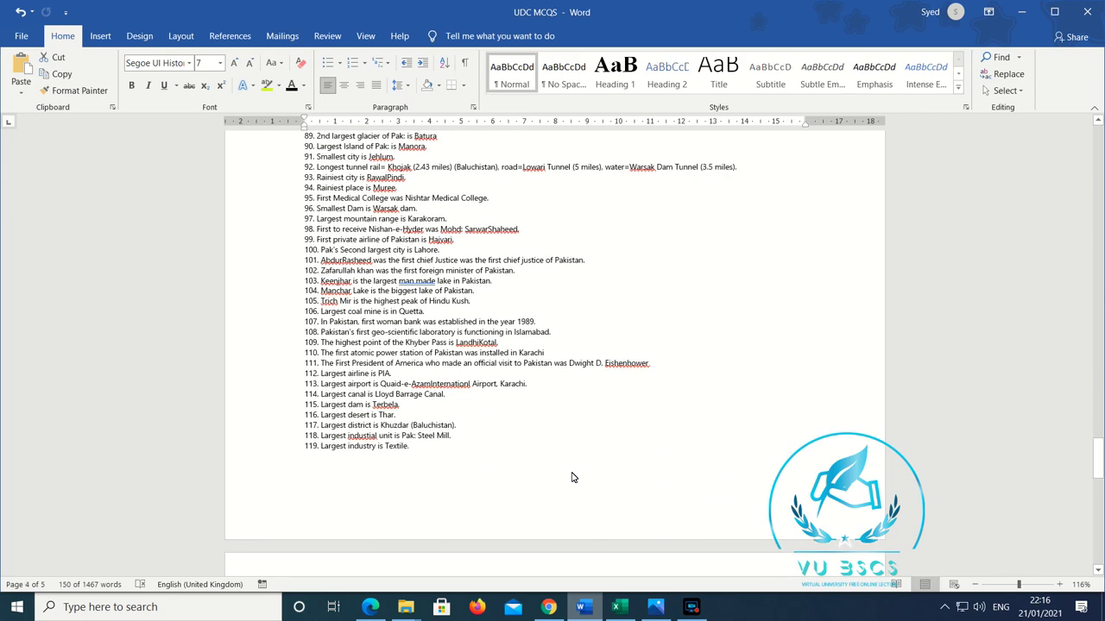
scroll(571, 478, down, 4)
scroll(572, 477, down, 2)
scroll(571, 478, down, 2)
scroll(571, 477, down, 2)
scroll(571, 477, down, 2)
scroll(571, 477, down, 2)
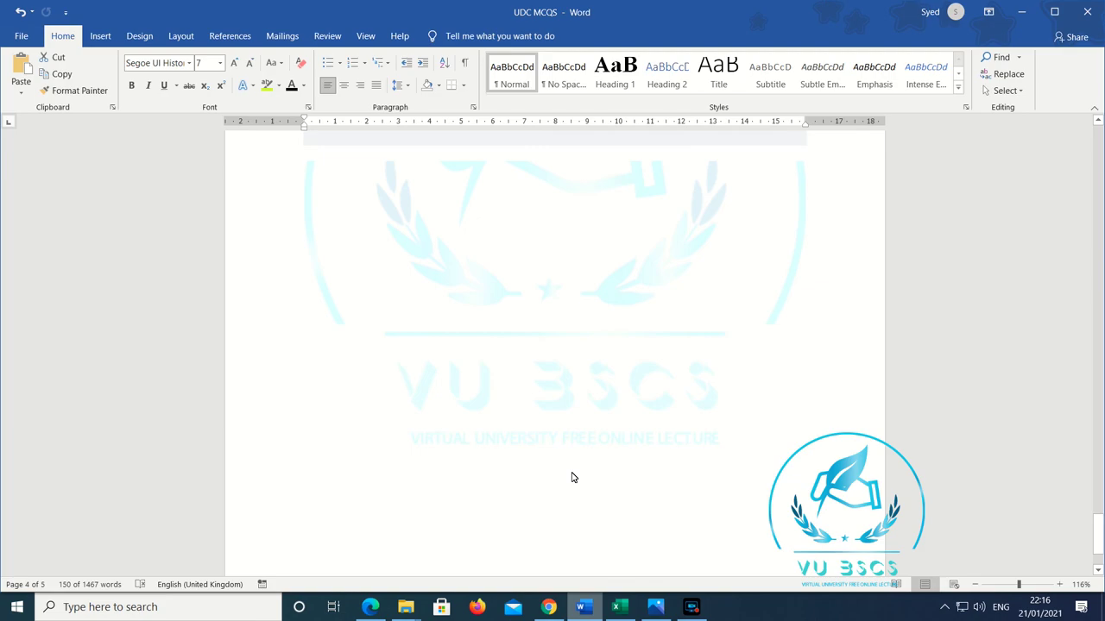
scroll(571, 477, down, 1)
scroll(572, 477, up, 1)
scroll(571, 478, up, 3)
scroll(572, 477, up, 3)
scroll(572, 477, up, 2)
scroll(571, 477, up, 3)
scroll(571, 477, up, 1)
scroll(571, 477, up, 3)
scroll(571, 477, up, 3)
scroll(572, 477, up, 3)
scroll(571, 477, up, 3)
scroll(572, 477, up, 3)
scroll(571, 477, up, 3)
scroll(571, 477, up, 3)
scroll(571, 478, up, 2)
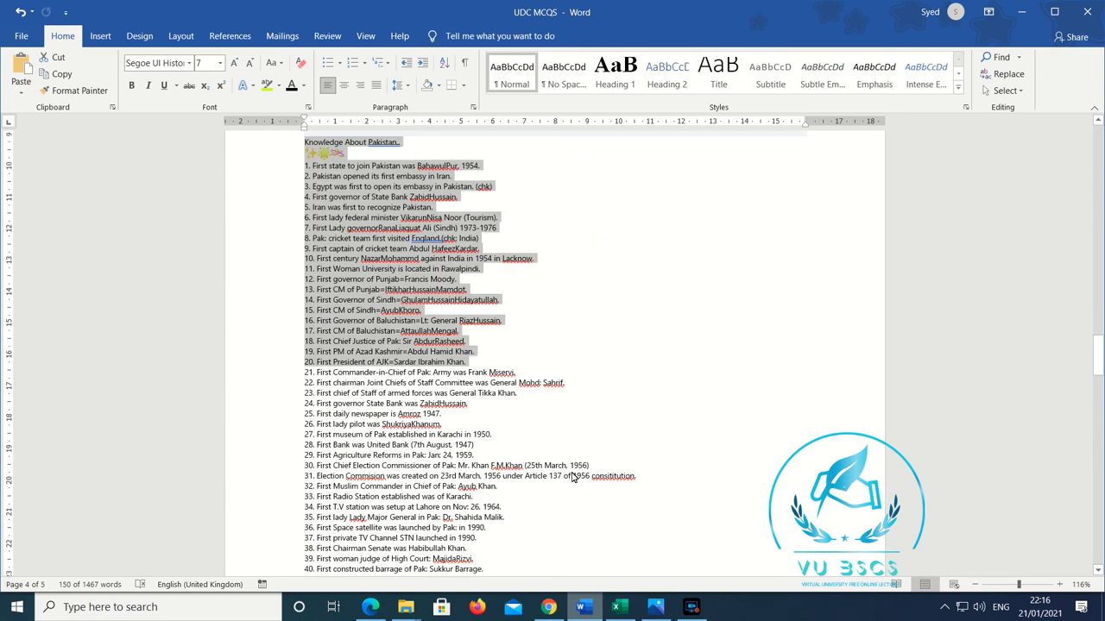
scroll(571, 477, up, 3)
scroll(571, 477, up, 1)
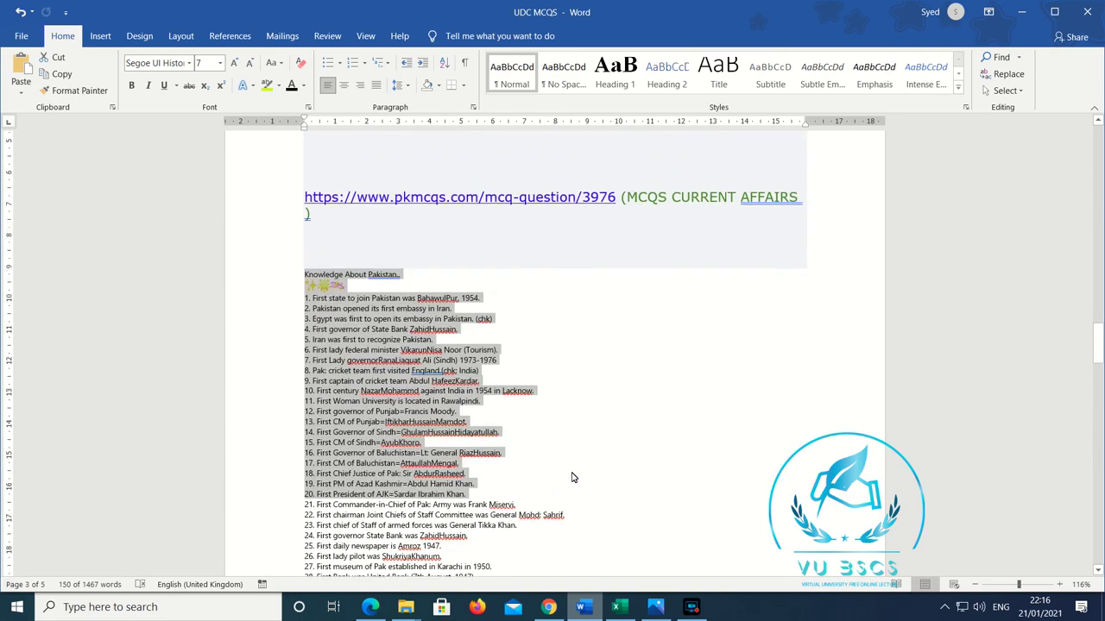
scroll(571, 477, up, 2)
scroll(572, 477, up, 1)
scroll(571, 477, up, 2)
scroll(571, 478, up, 2)
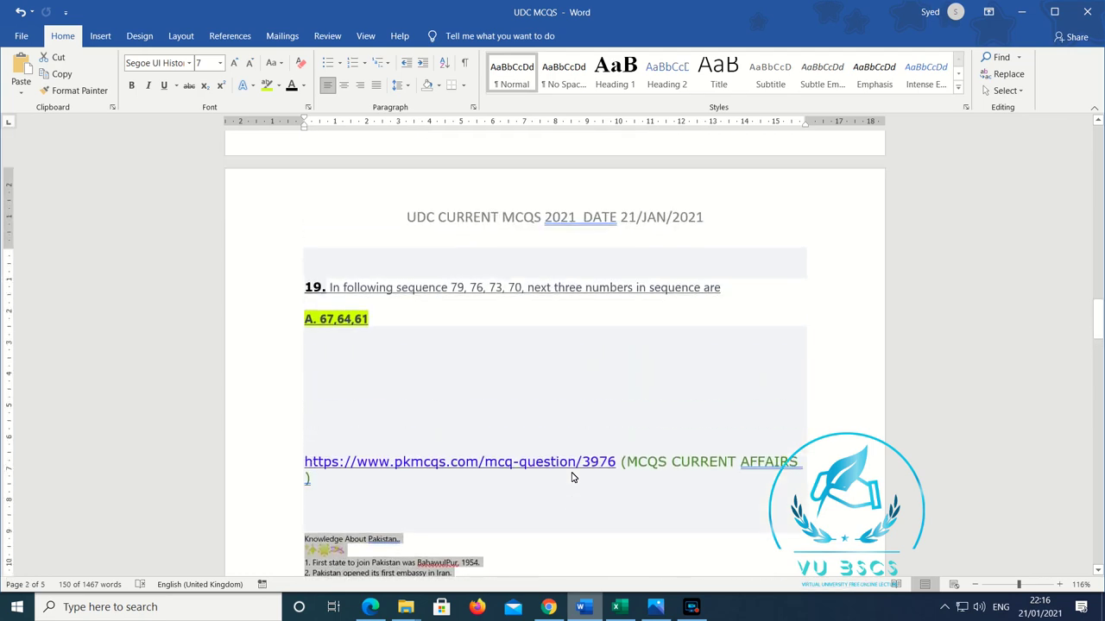
Step: Scroll up from question 18 to the UDC CURRENT MCQS 2021 title and questions 1 and 2
scroll(572, 477, up, 2)
scroll(571, 477, up, 3)
scroll(571, 477, up, 3)
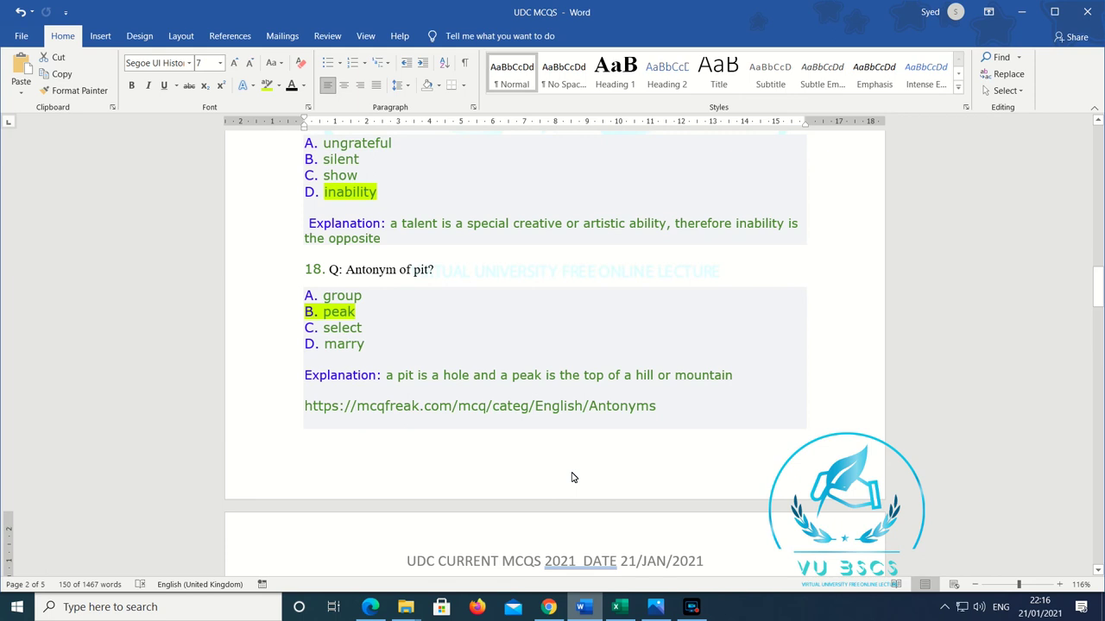
scroll(571, 477, up, 3)
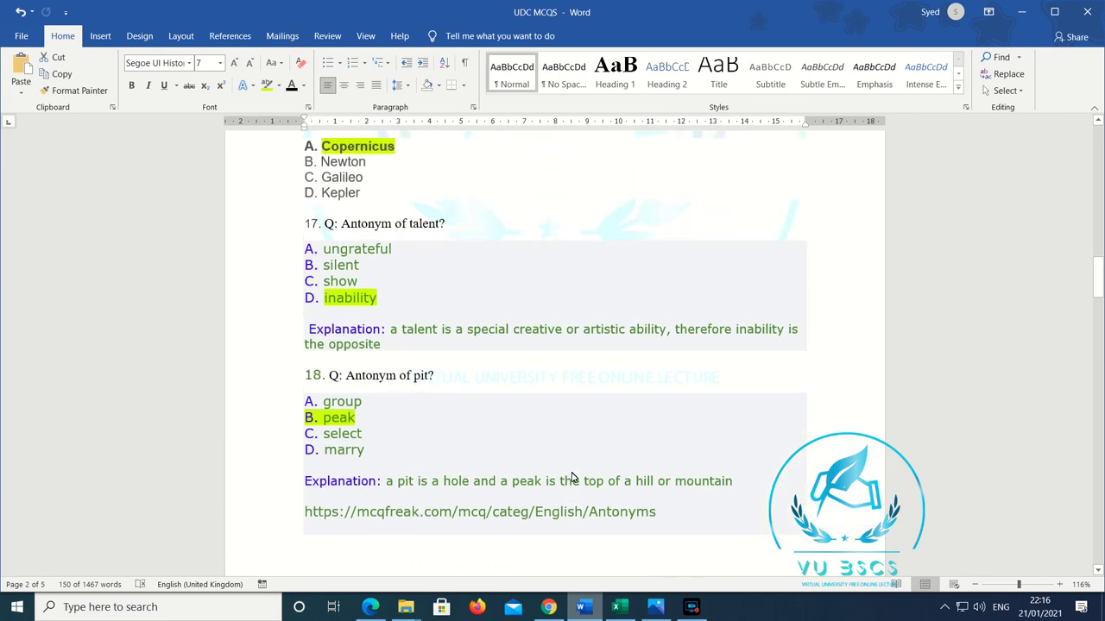
scroll(571, 477, up, 2)
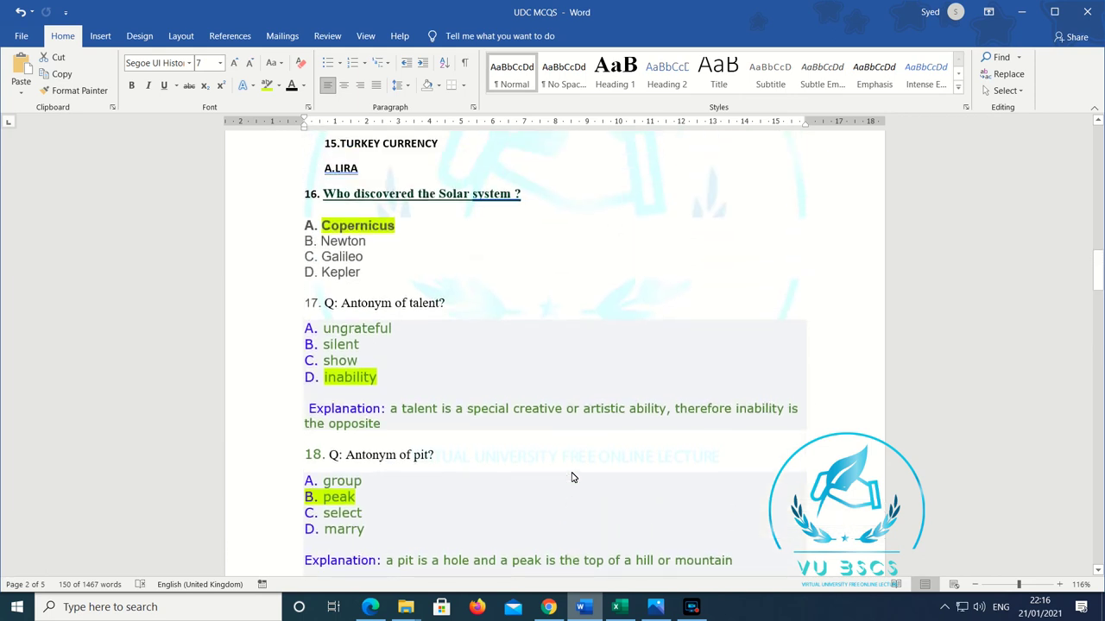
scroll(571, 478, up, 2)
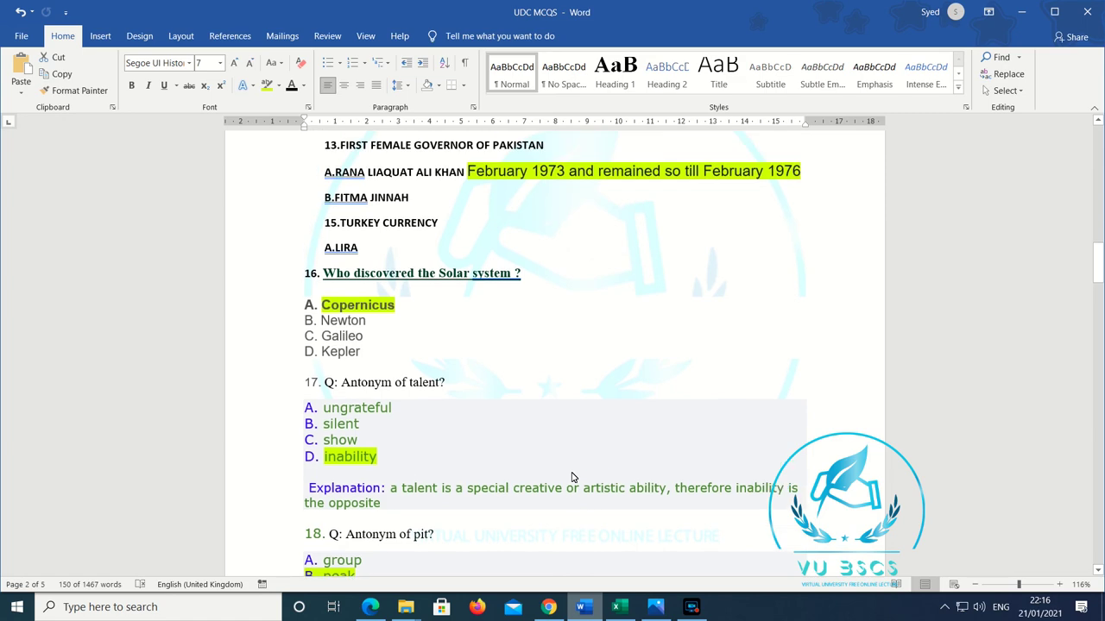
scroll(572, 478, up, 3)
scroll(571, 478, up, 2)
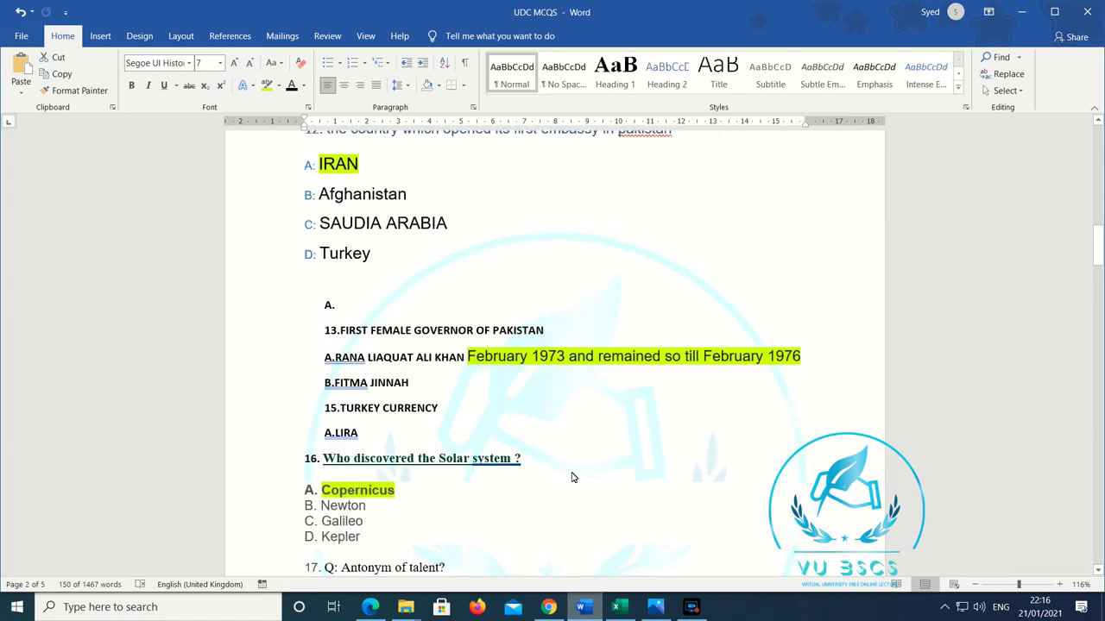
scroll(571, 477, up, 2)
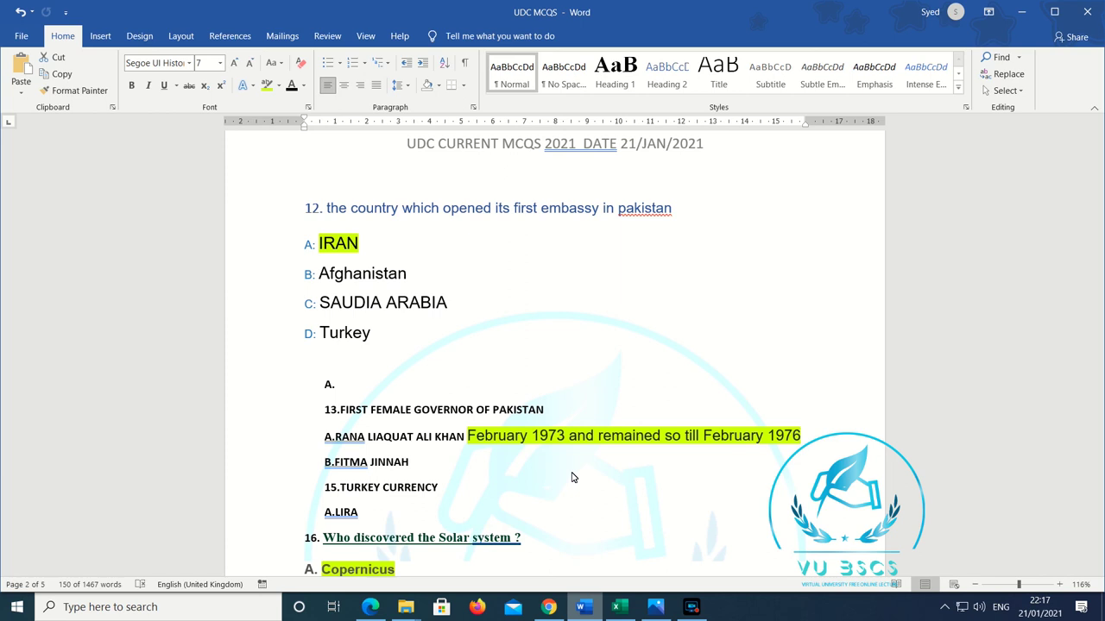
scroll(571, 477, up, 3)
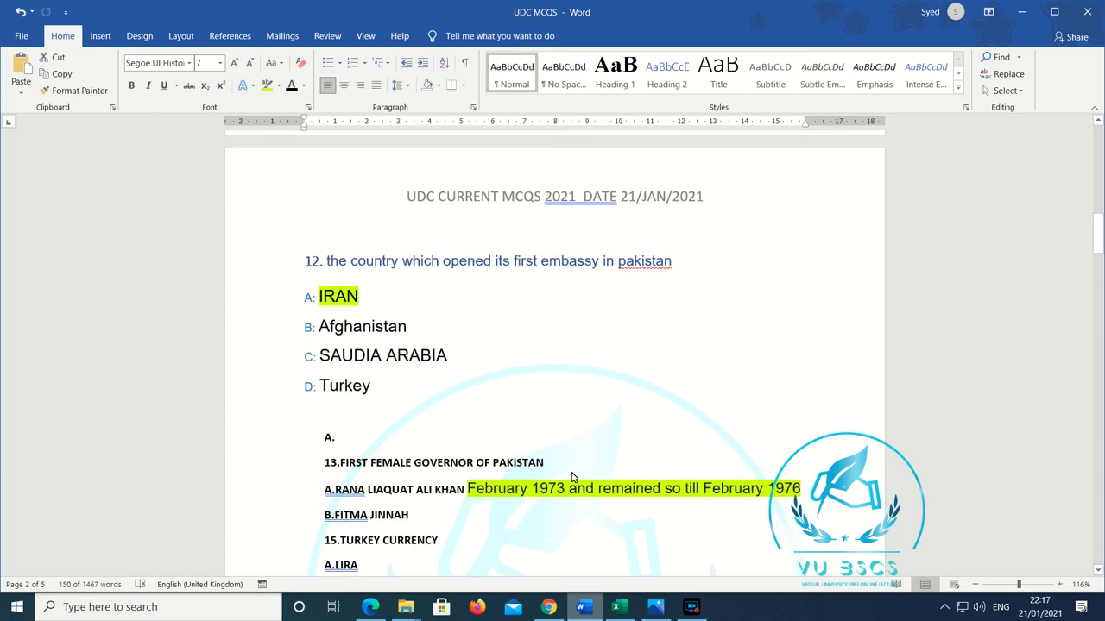
scroll(571, 477, up, 3)
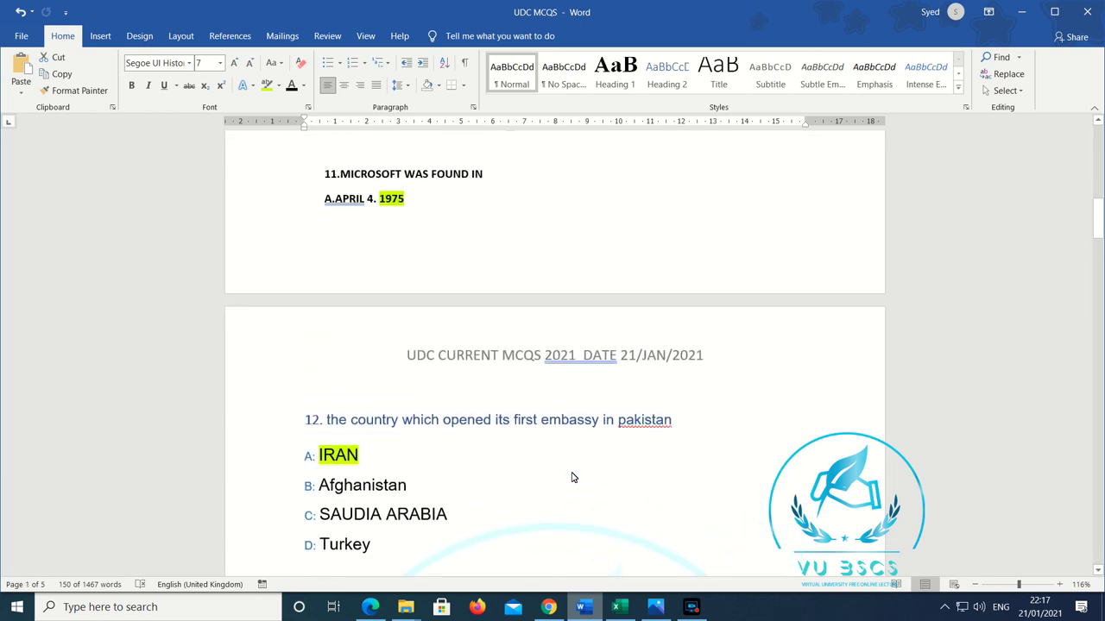
scroll(571, 477, up, 1)
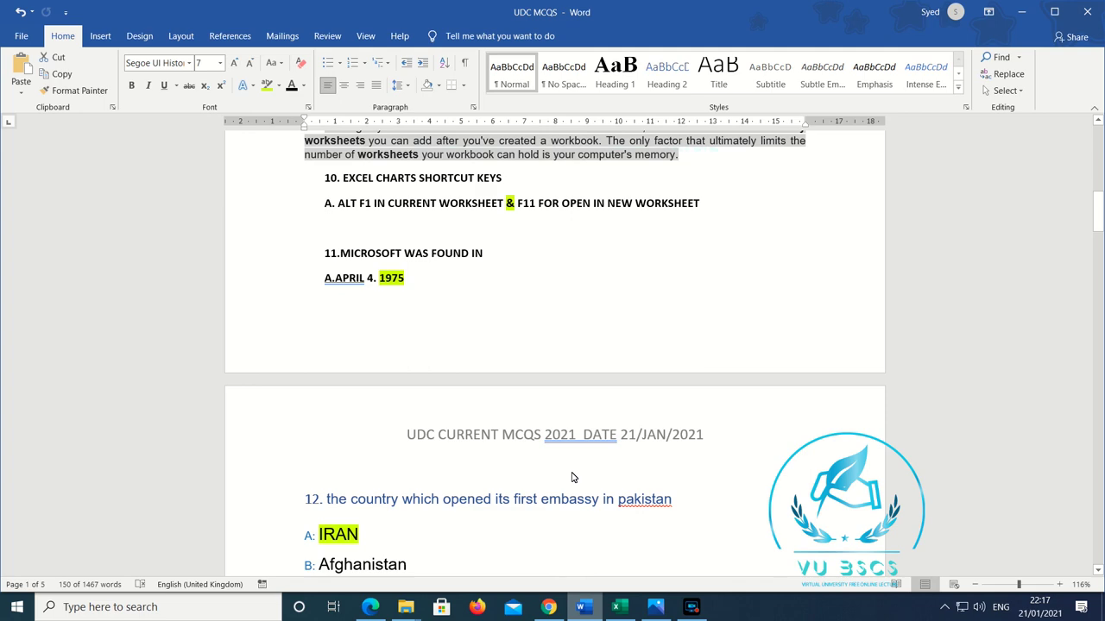
scroll(572, 478, up, 1)
scroll(571, 477, up, 2)
scroll(571, 477, up, 1)
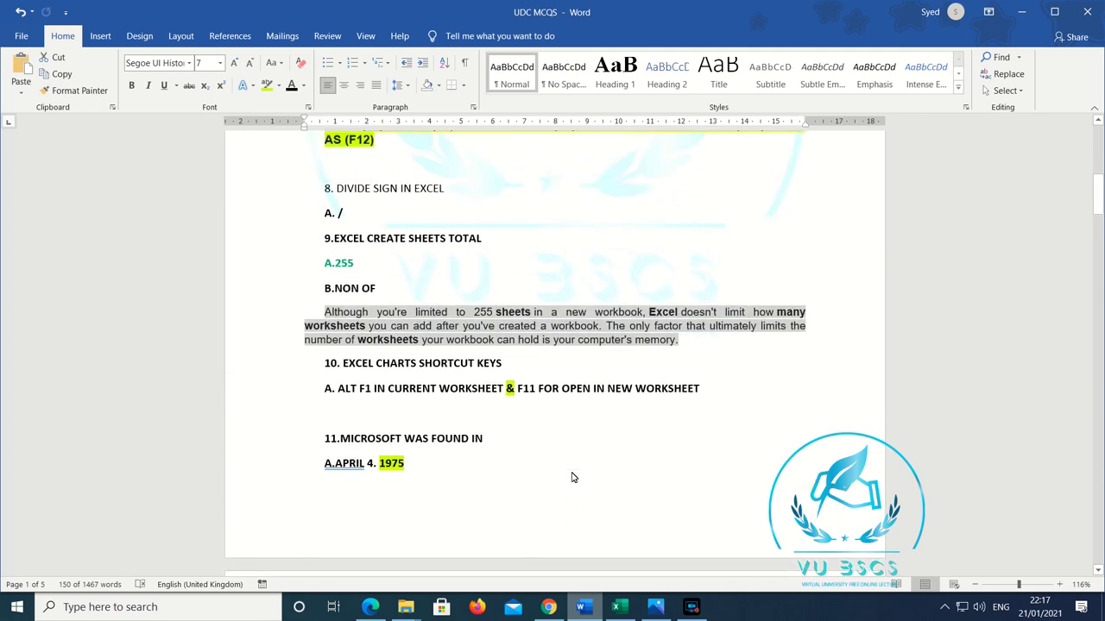
scroll(571, 477, up, 2)
scroll(571, 477, up, 2)
scroll(571, 477, up, 1)
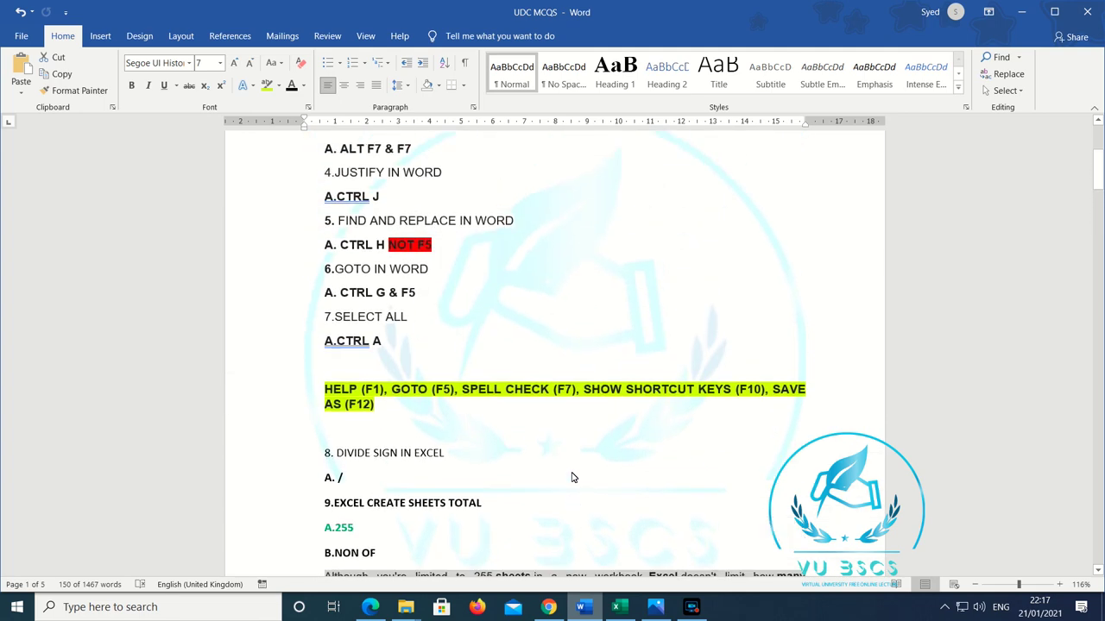
scroll(571, 477, up, 1)
scroll(571, 477, up, 2)
scroll(571, 477, up, 1)
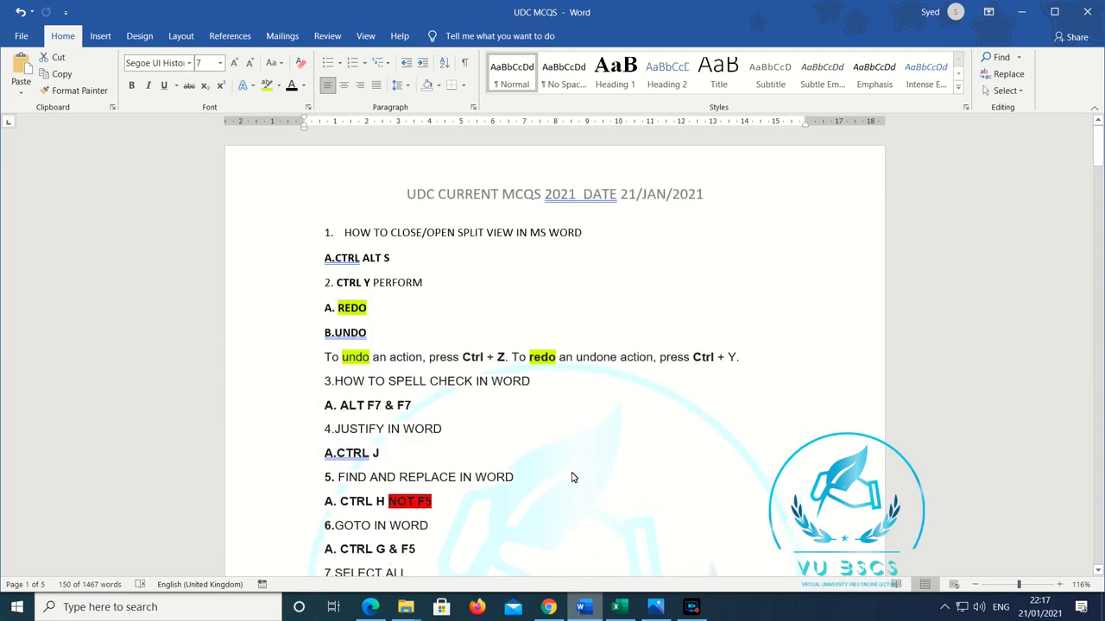